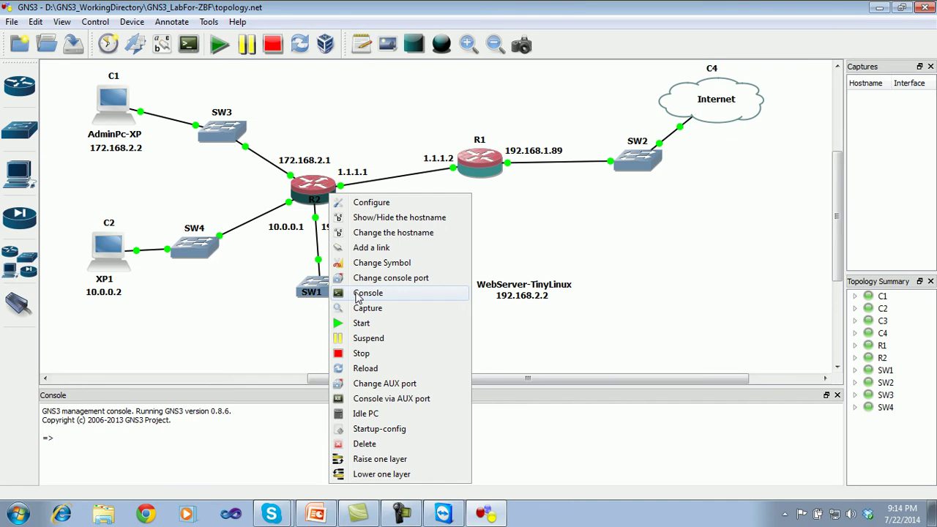
- Open R2's console and set it aside, then open R1's console at the R1# prompt
left_click(364, 294)
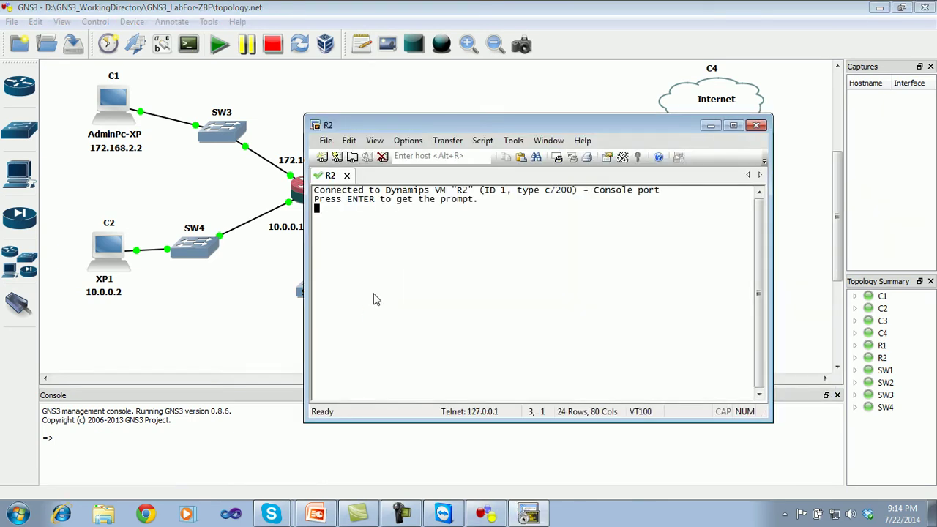
left_click_drag(483, 131, 573, 150)
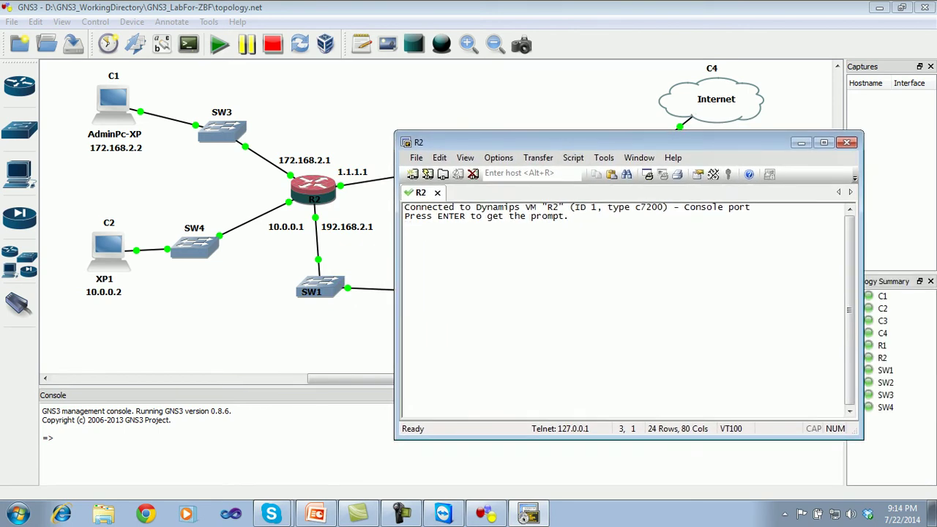
left_click(801, 143)
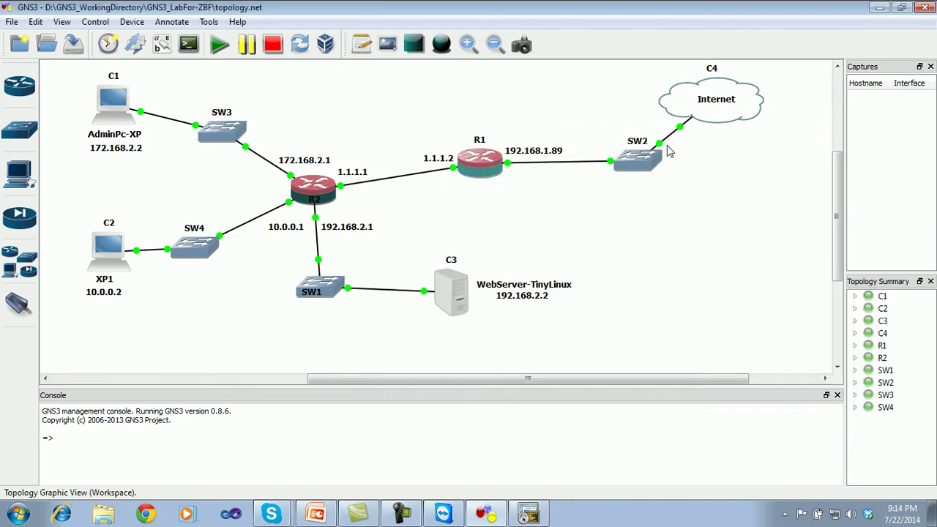
double_click(490, 170)
key("Return")
key("Return")
key("Return")
key("Return")
key("Return")
key("Return")
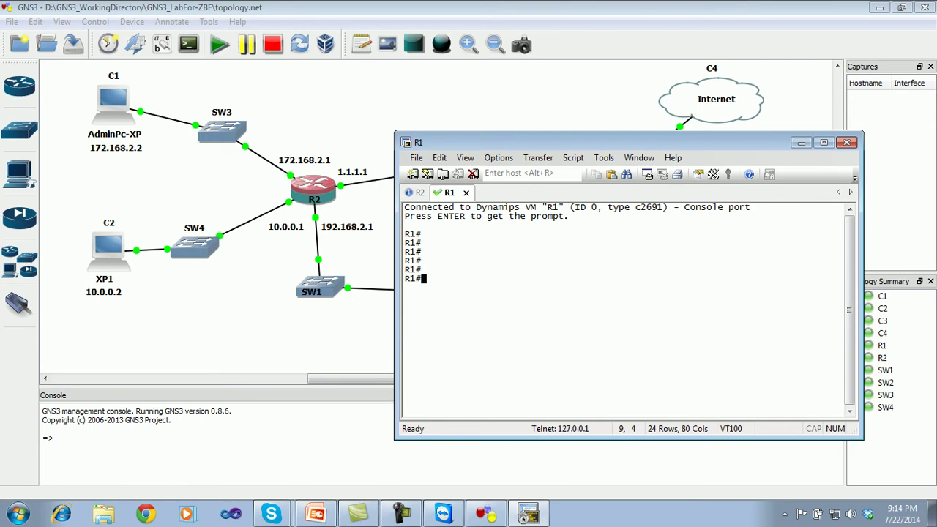
key("Return")
key("Return")
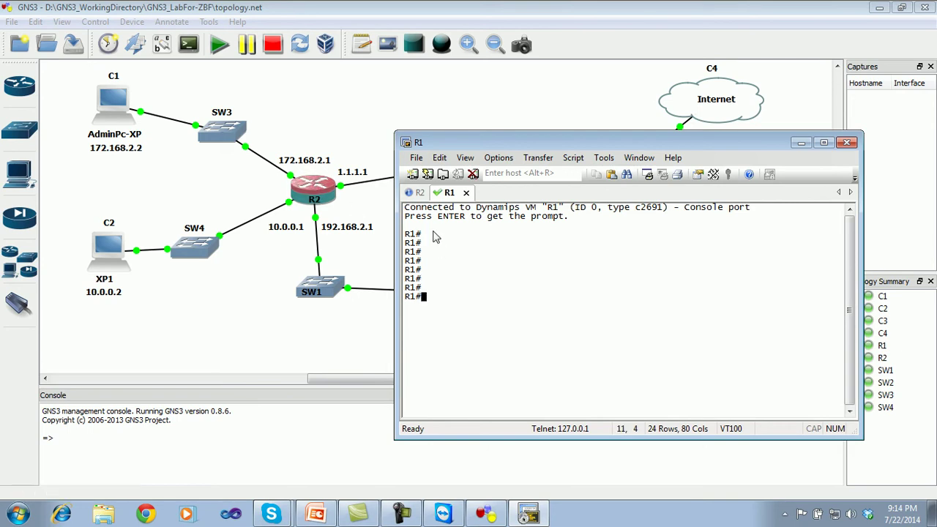
- Run ping 192.168.1.1 from R2's console
left_click(418, 198)
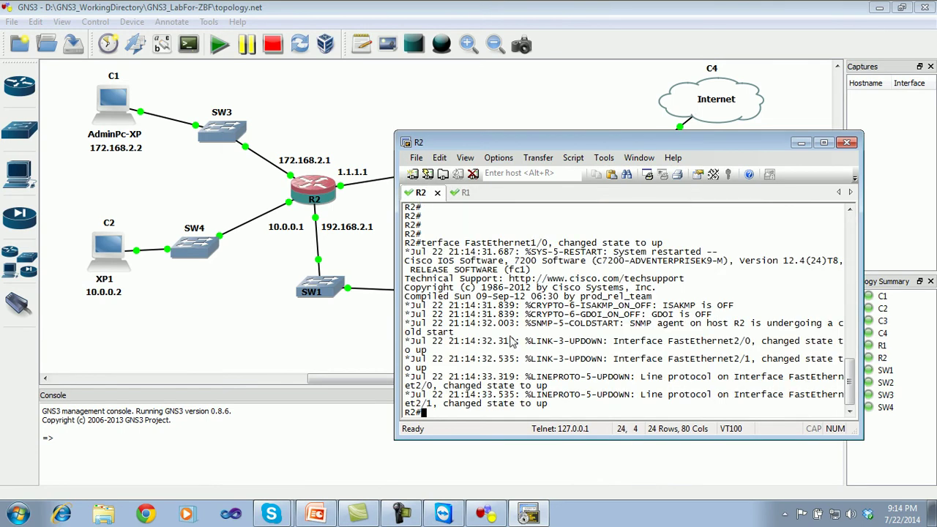
key("Return")
key("Return")
key("Return")
key("Return")
key("Return")
key("Return")
key("Return")
key("Return")
key("Return")
key("Return")
key("Return")
key("Return")
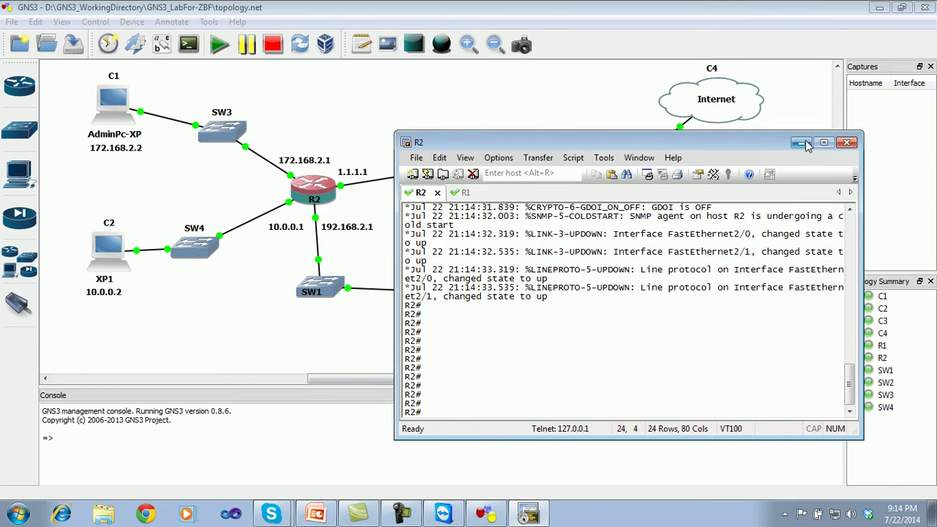
type("ping 192.168.1.1")
key("Return")
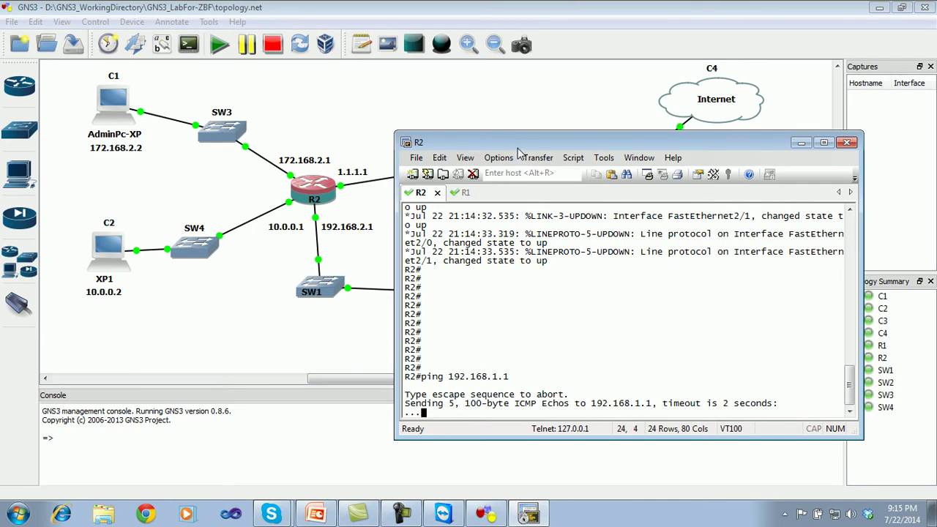
- Run ping 192.168.1.1 from R1's console and move its window clear of R1 and SW2
left_click(464, 193)
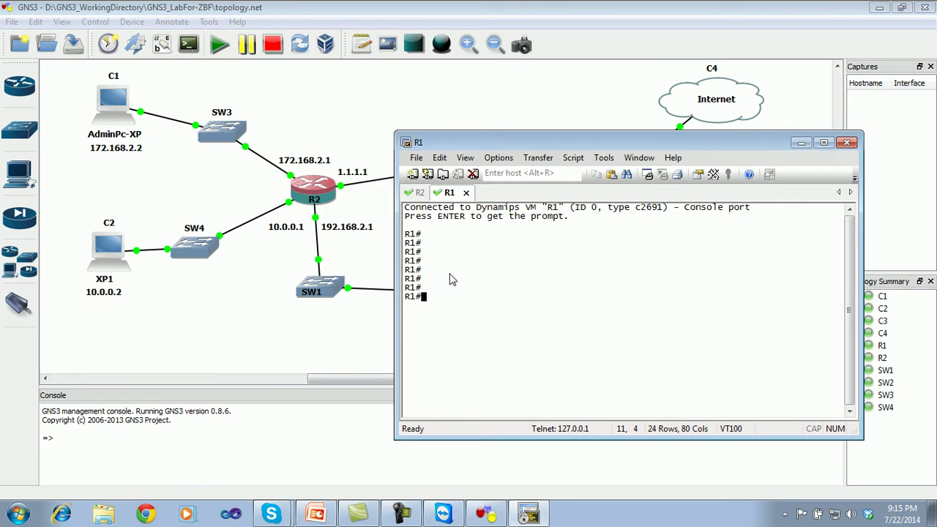
type("ping 192")
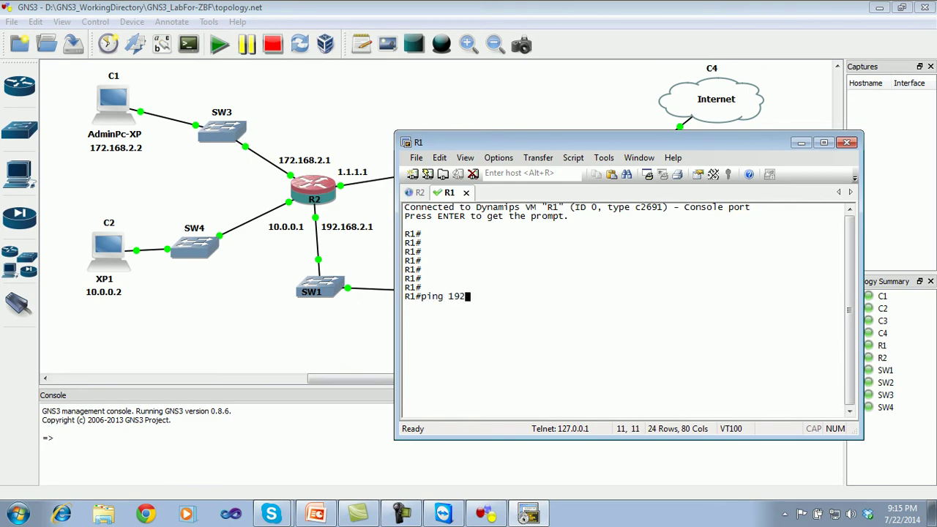
type(".168.1.1")
key("Return")
left_click_drag(577, 144, 534, 191)
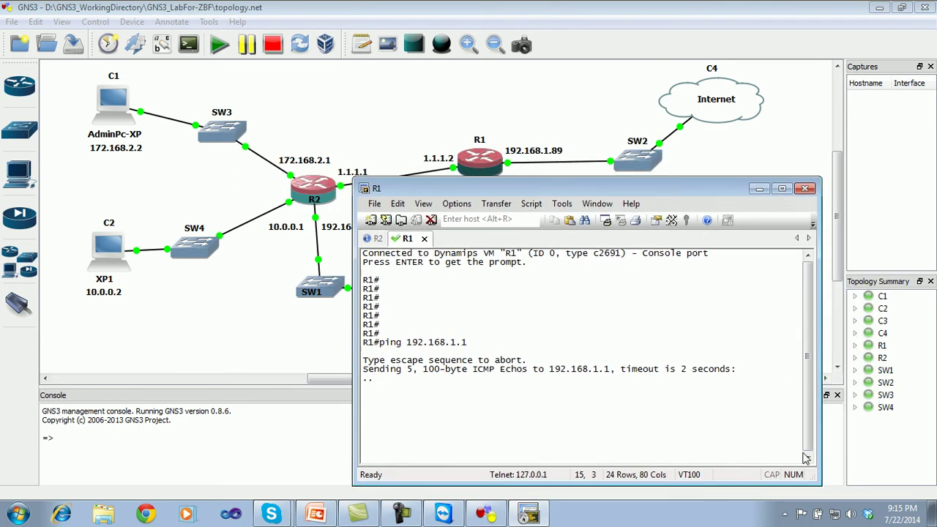
- Disable and then re-enable the Network Bridge adapter in Network Connections
left_click(835, 514)
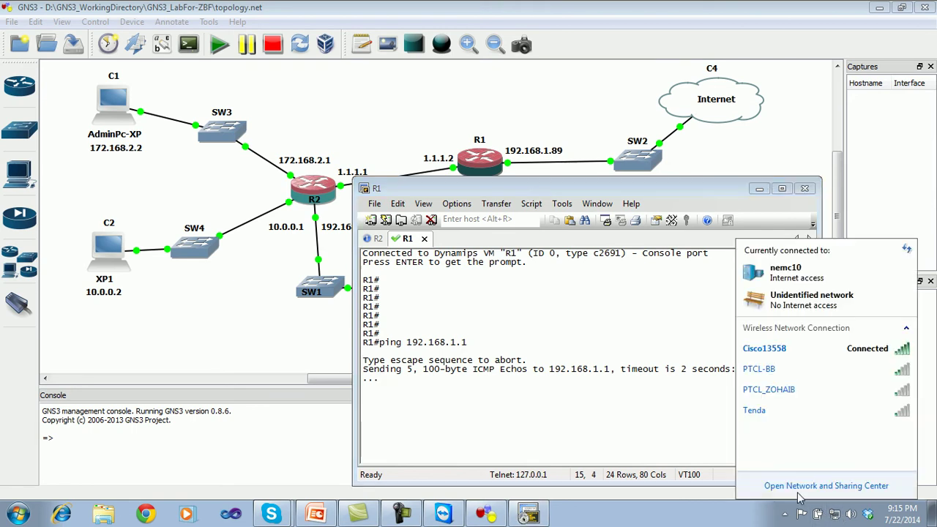
left_click(791, 489)
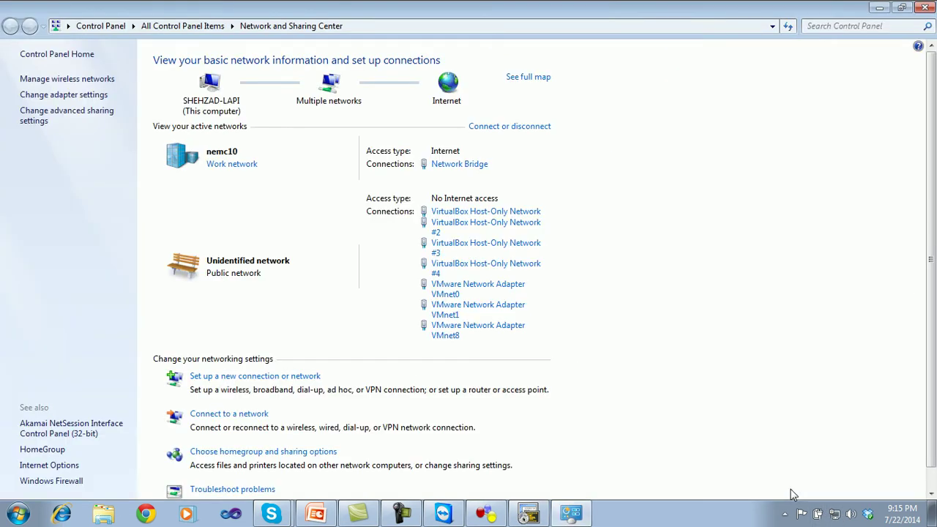
left_click(68, 96)
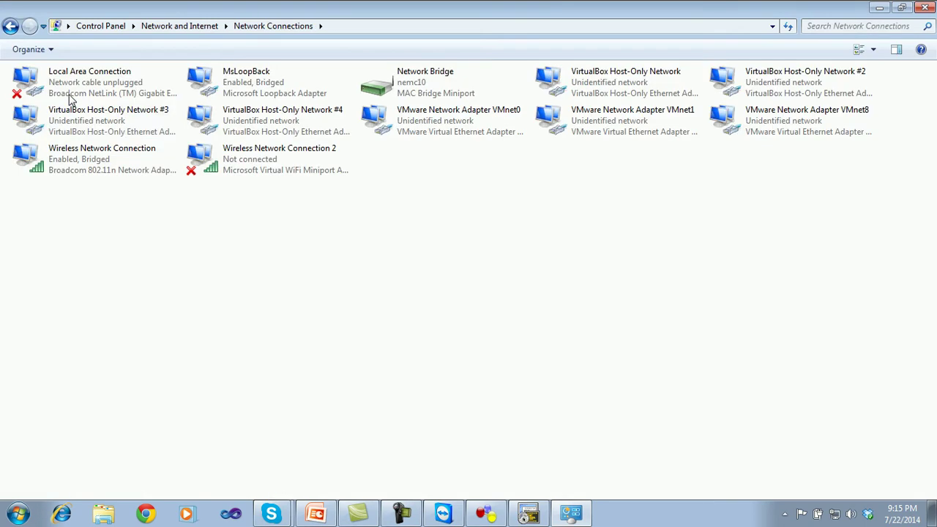
right_click(424, 93)
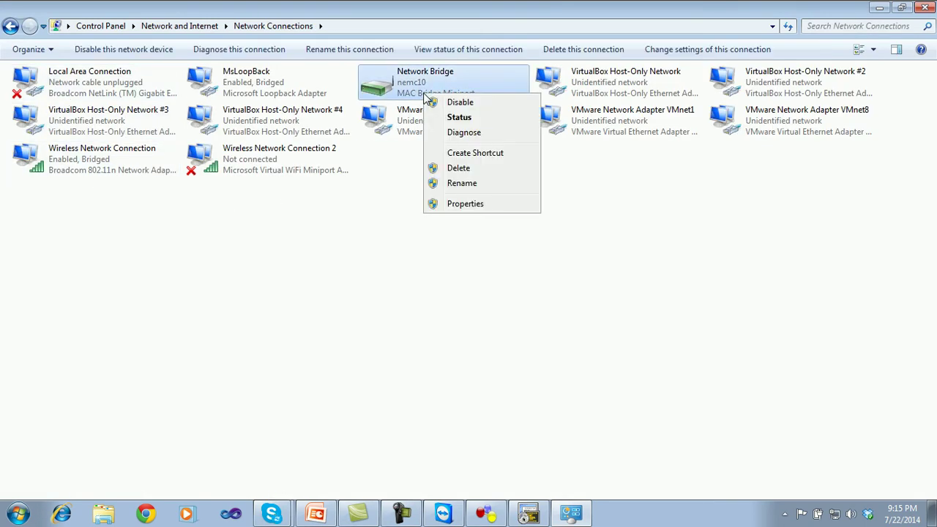
left_click(460, 102)
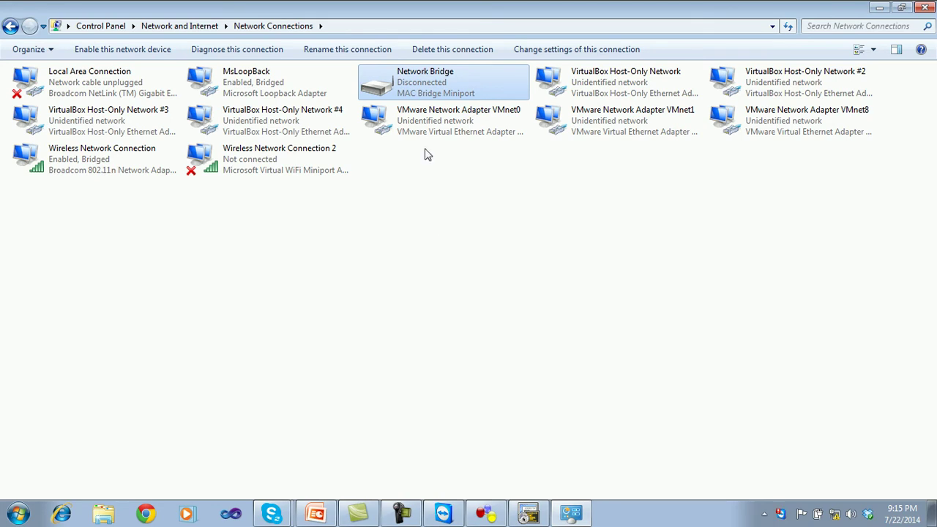
right_click(432, 91)
left_click(466, 98)
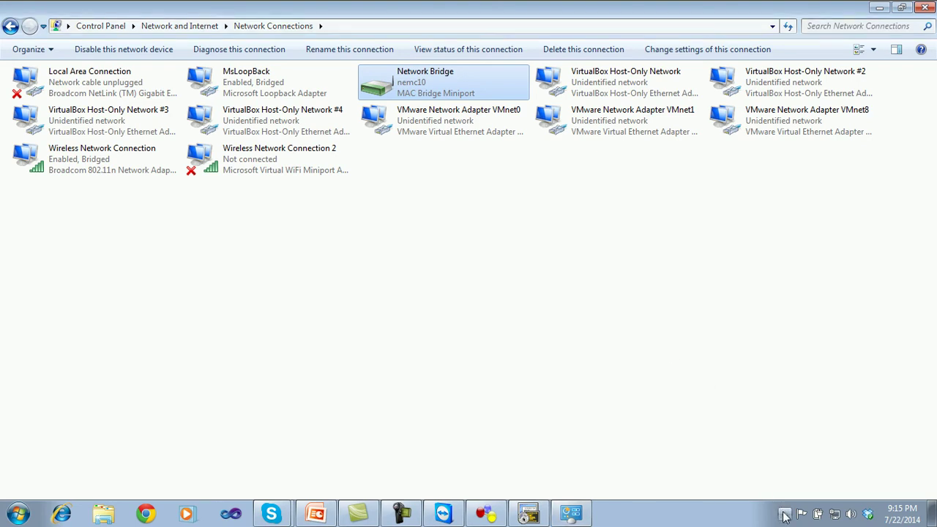
- Dismiss the hidden-icons popup and the TeamViewer sponsored session notice
left_click(785, 514)
left_click(591, 296)
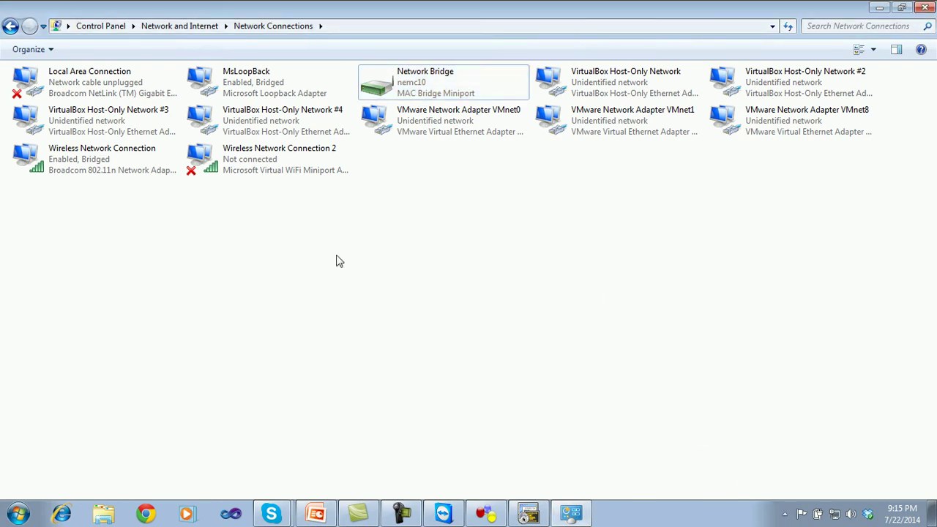
left_click(15, 518)
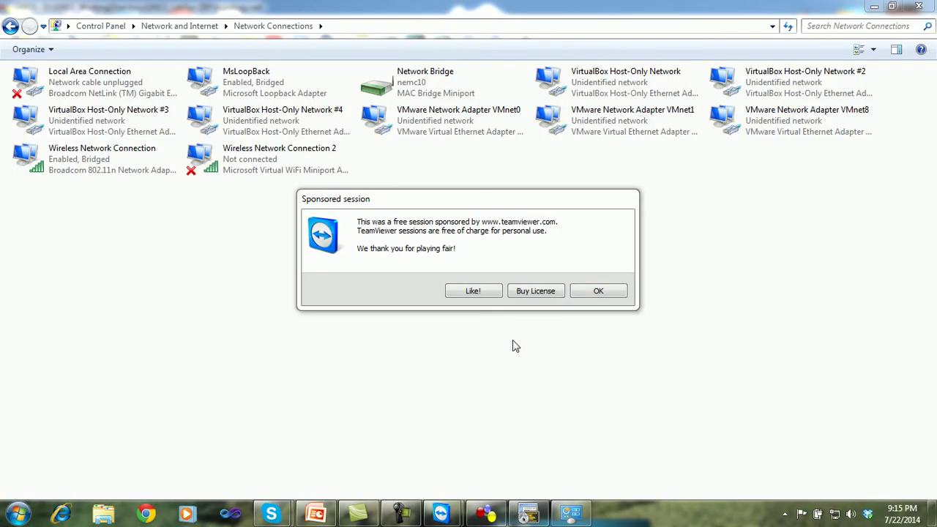
left_click(612, 293)
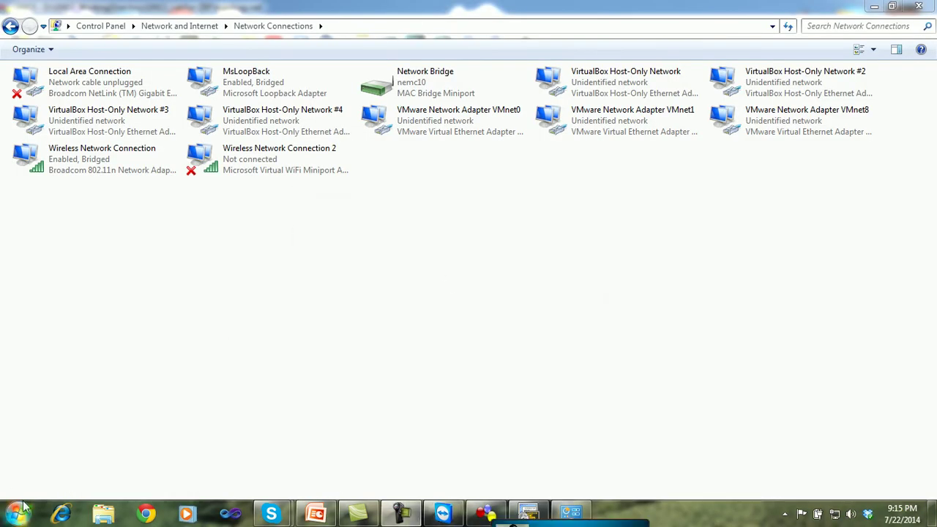
left_click(401, 515)
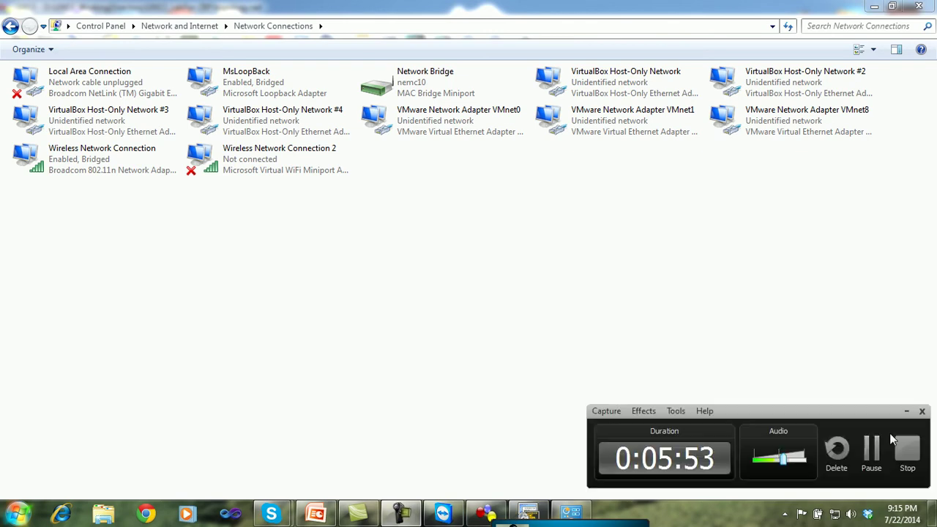
left_click(878, 461)
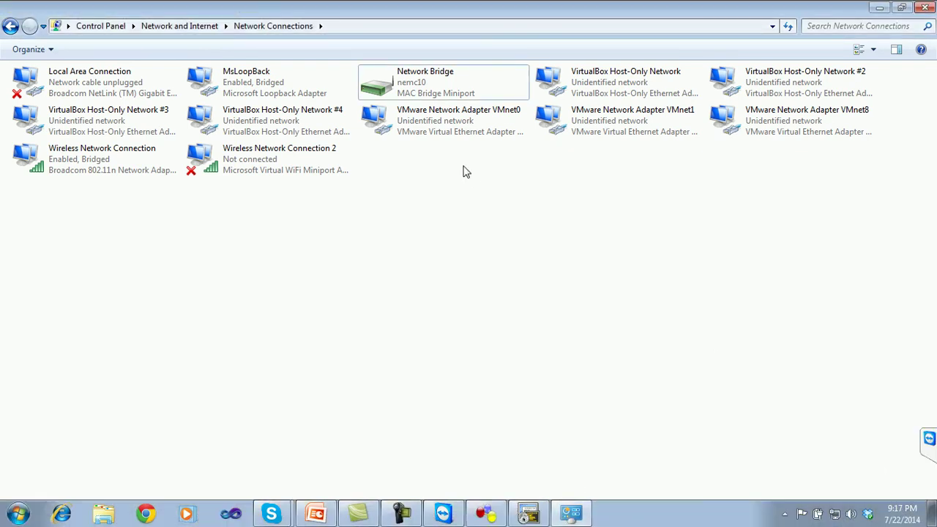
- Launch cmd, ping 192.168.1.1 with 2–3 ms replies, then close the window
left_click(18, 512)
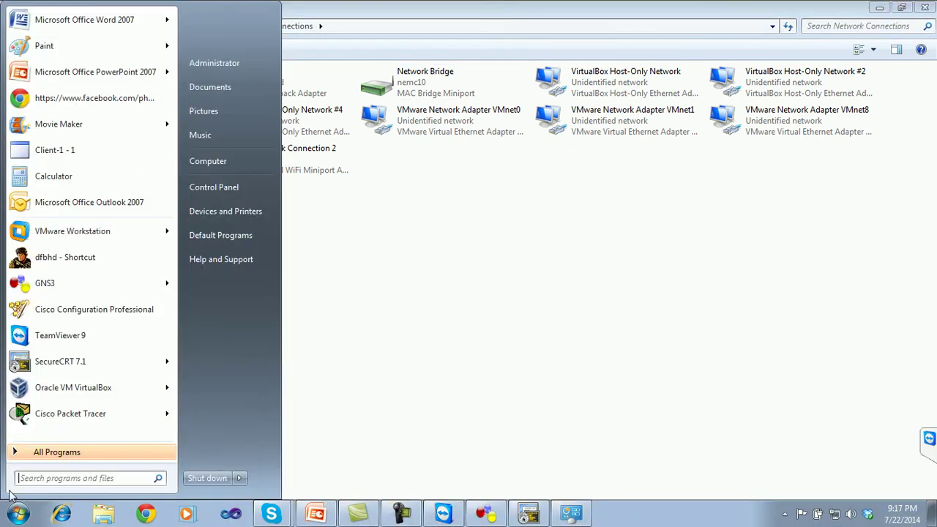
left_click(52, 478)
type("cm")
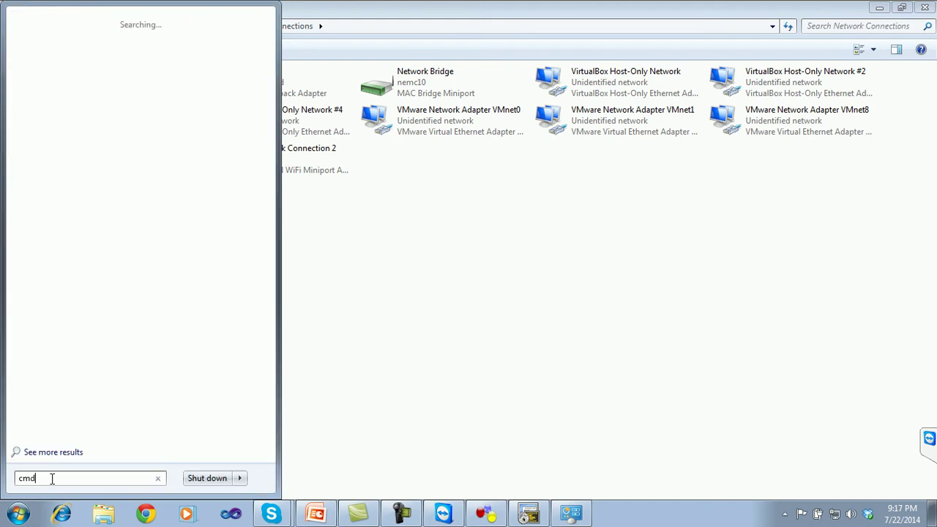
type("d")
key("Return")
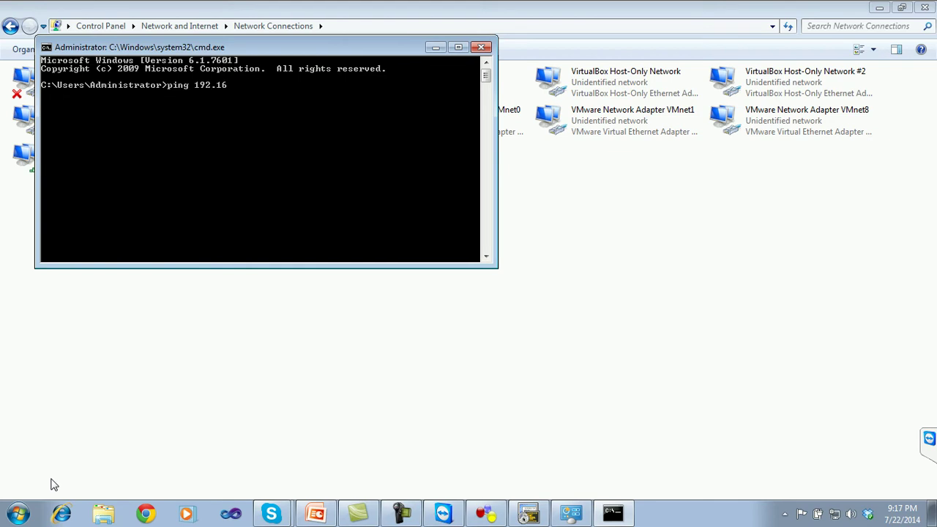
type("ping 192.168.1.1")
key("Return")
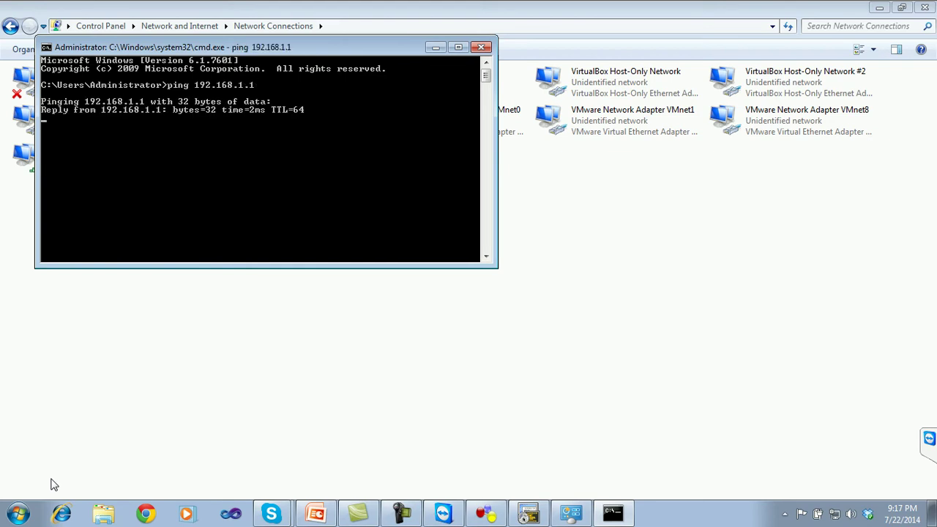
left_click(481, 48)
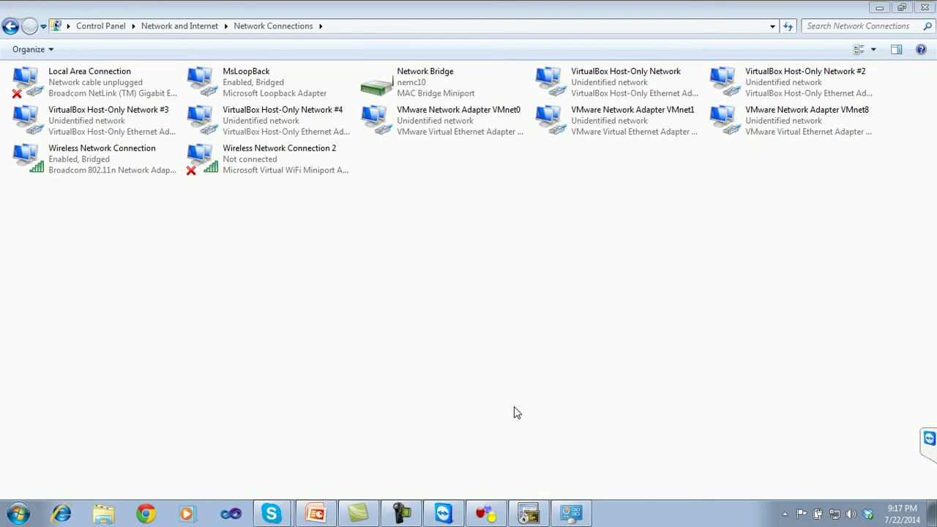
- Rerun ping 192.168.1.1 on R1 and R2, with R2 now succeeding 5/5
left_click(483, 515)
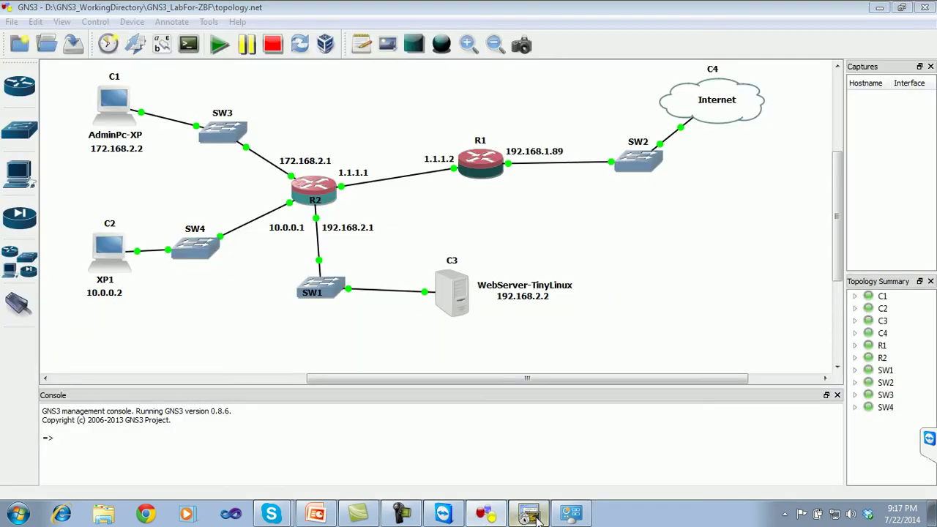
left_click(528, 513)
key("Up")
key("Return")
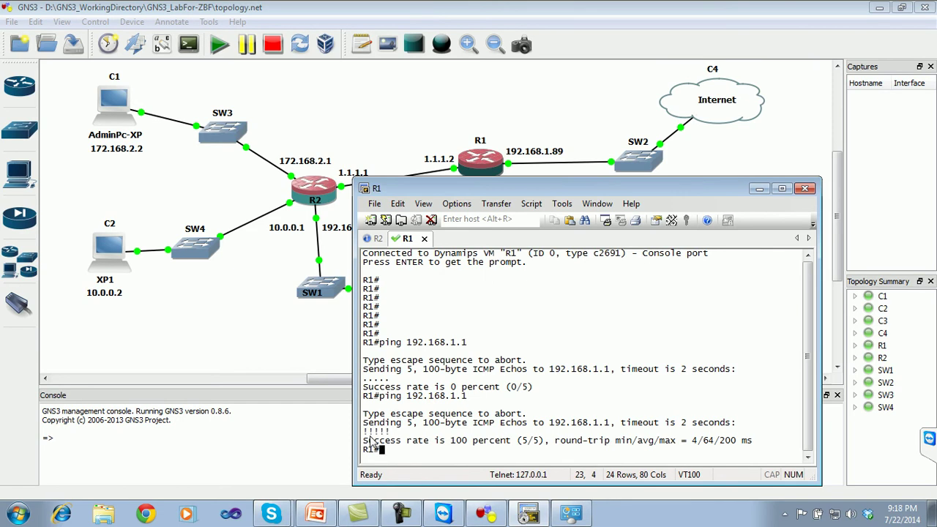
left_click(373, 238)
key("Up")
key("Return")
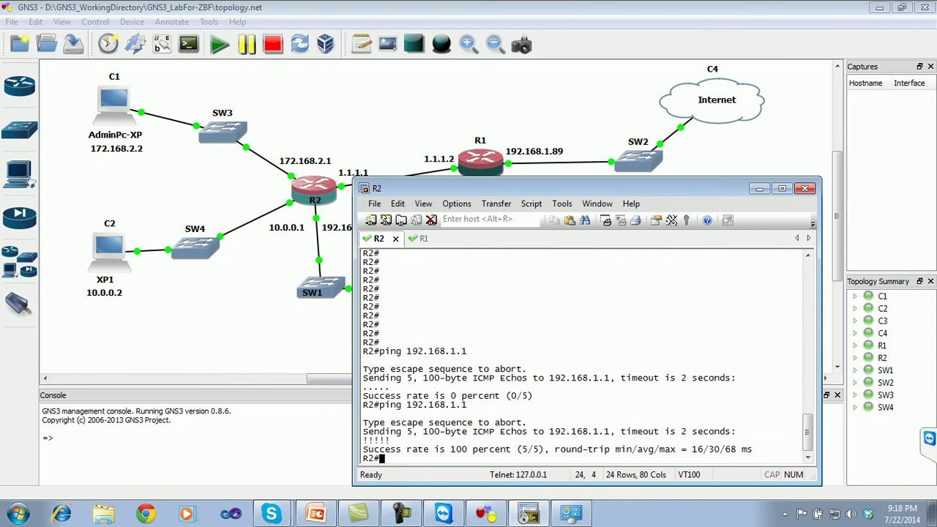
- Hide the R2 terminal, note AdminPc-XP's 172.168.2.2 address, and minimize GNS3
left_click(758, 190)
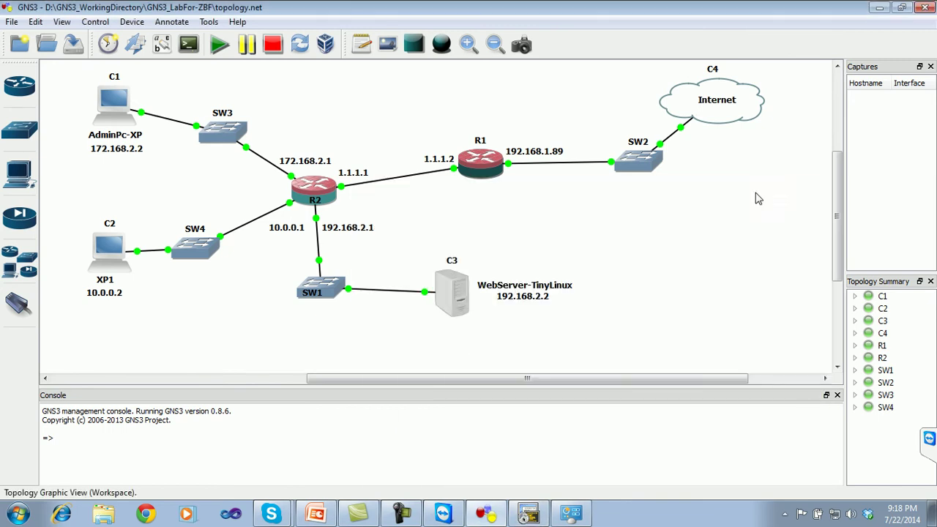
left_click(124, 147)
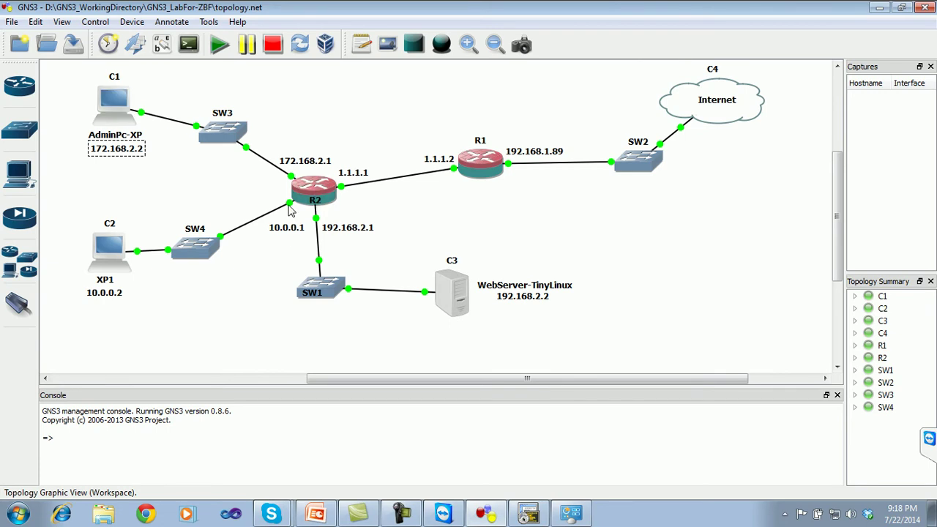
left_click(880, 7)
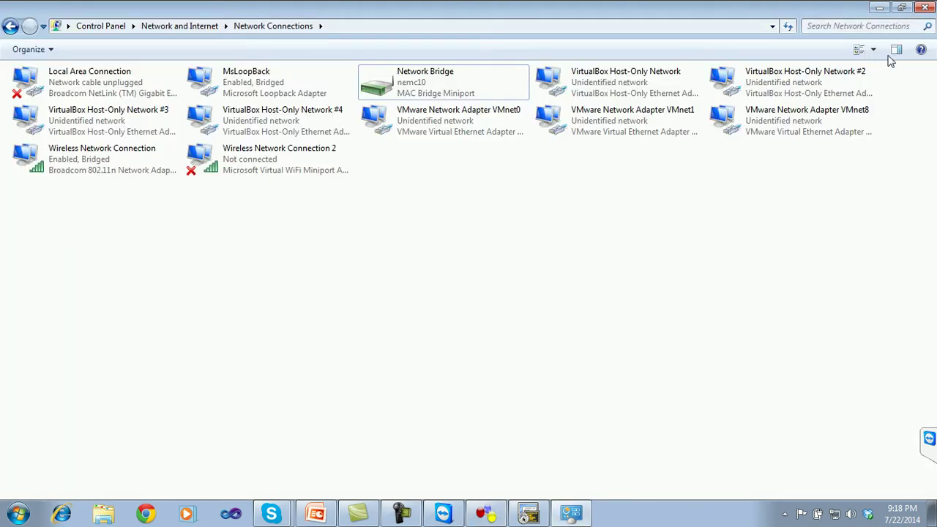
- Close Network Connections, launch VirtualBox, and start the AdminPc virtual machine
left_click(924, 8)
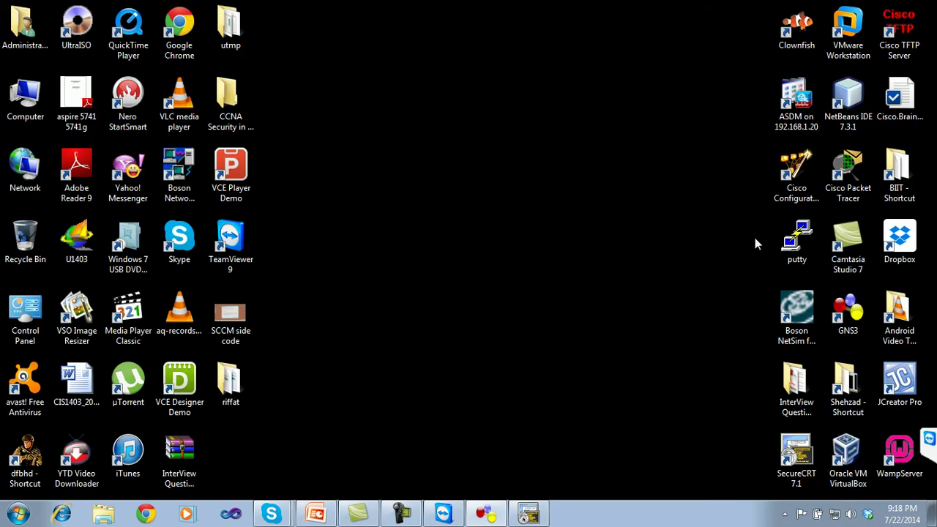
left_click(852, 455)
double_click(852, 455)
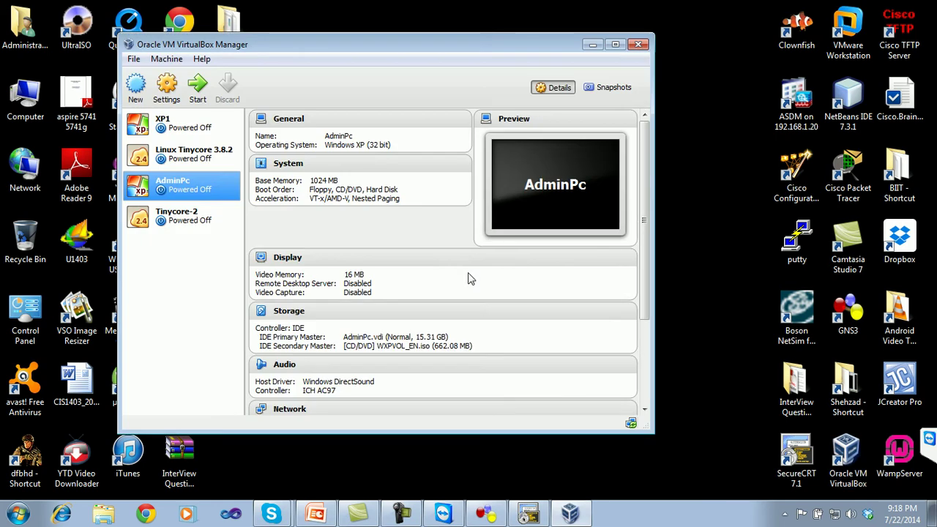
left_click(197, 88)
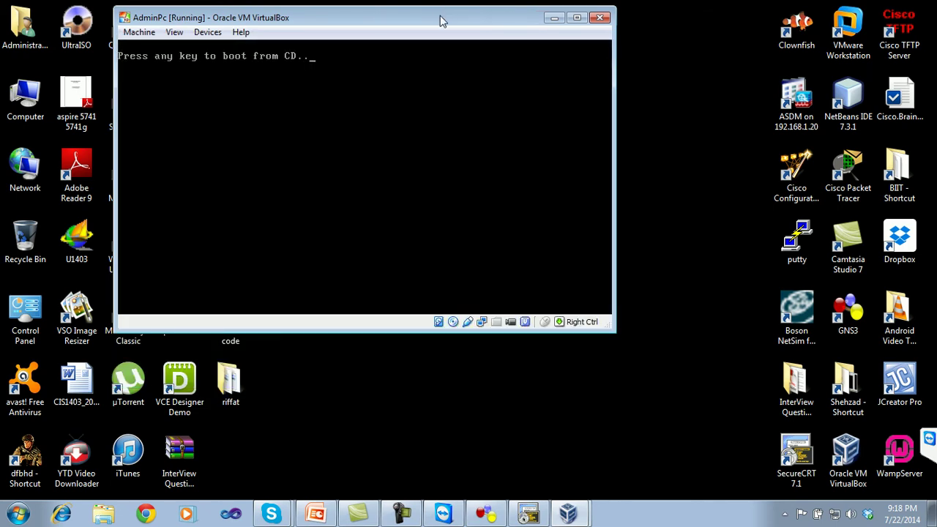
left_click_drag(440, 20, 520, 82)
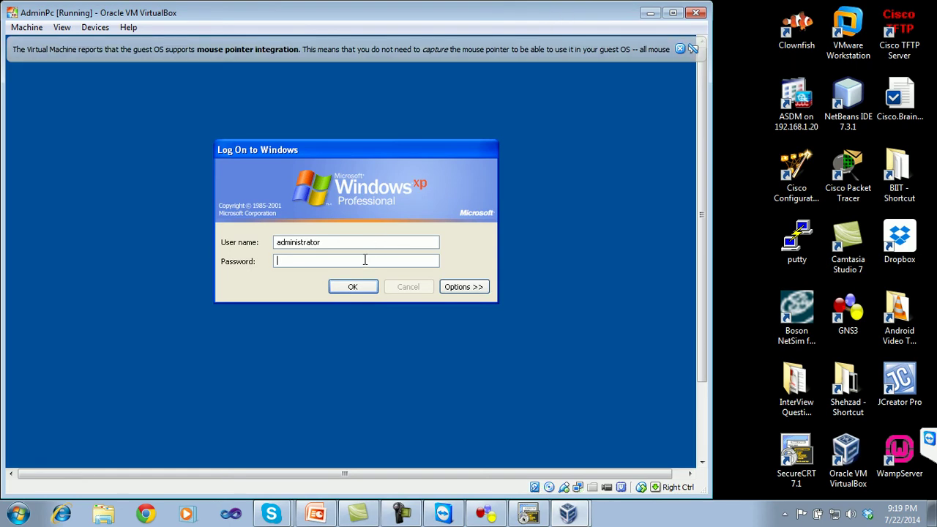
- Enter the administrator password to log on to Windows XP and reposition the VM window
type("p")
key("Return")
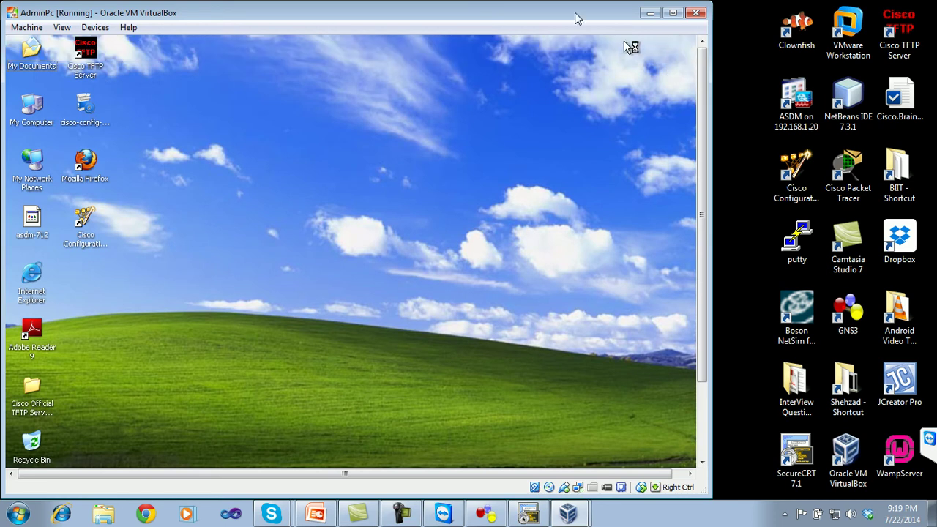
left_click_drag(555, 14, 623, 14)
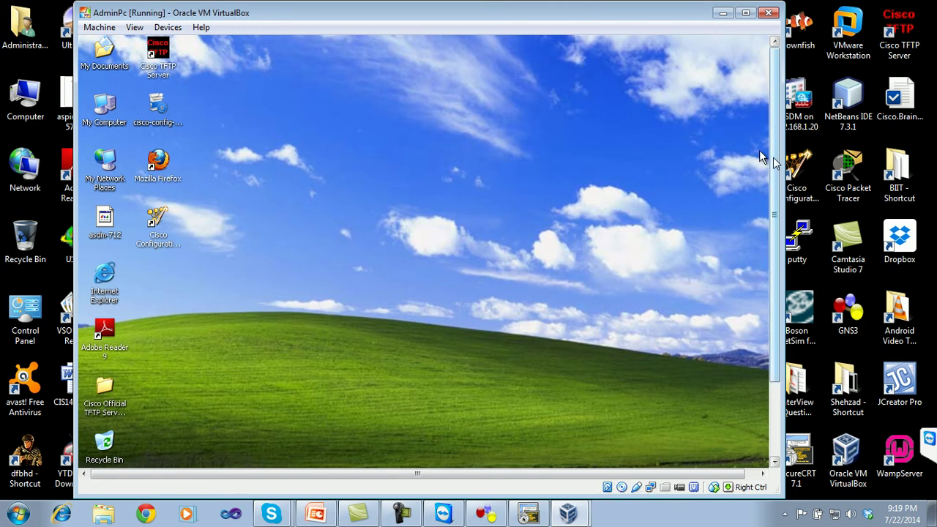
left_click(486, 513)
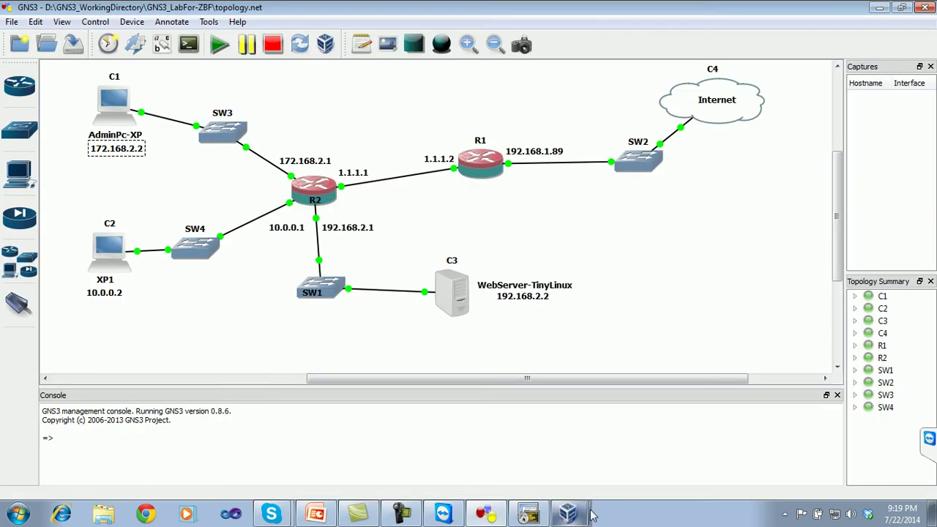
left_click(571, 516)
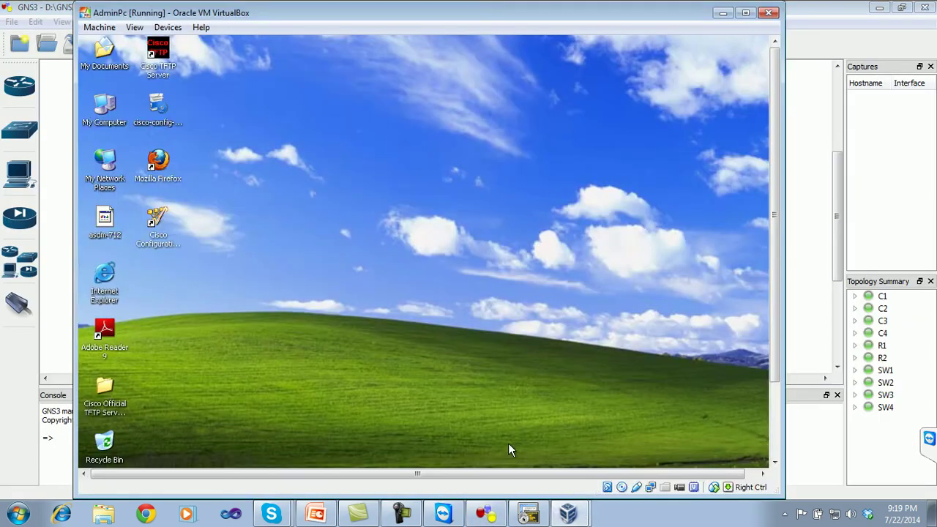
left_click_drag(504, 16, 530, 29)
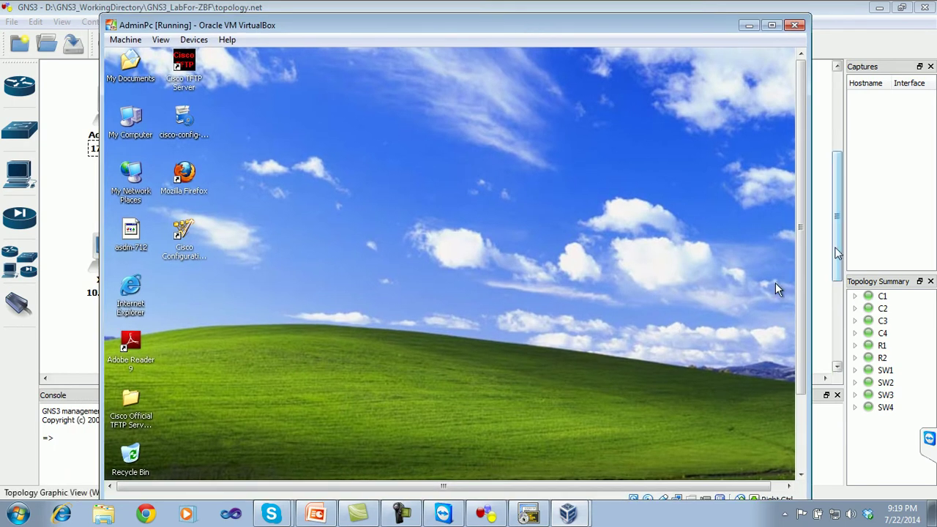
scroll(804, 243, "down", 3)
- Open cmd via Run in AdminPc and ping 192.168.1.1 with 0% loss
left_click(139, 470)
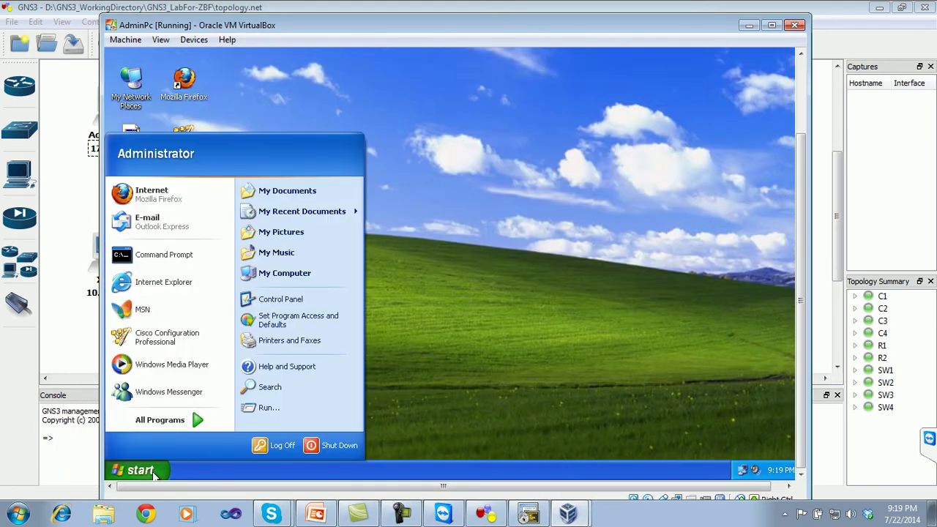
left_click(268, 410)
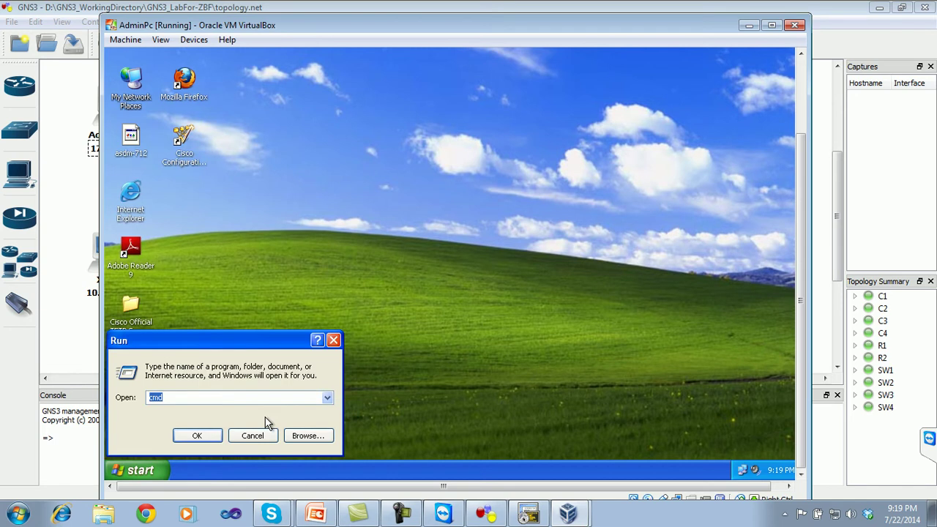
key("Return")
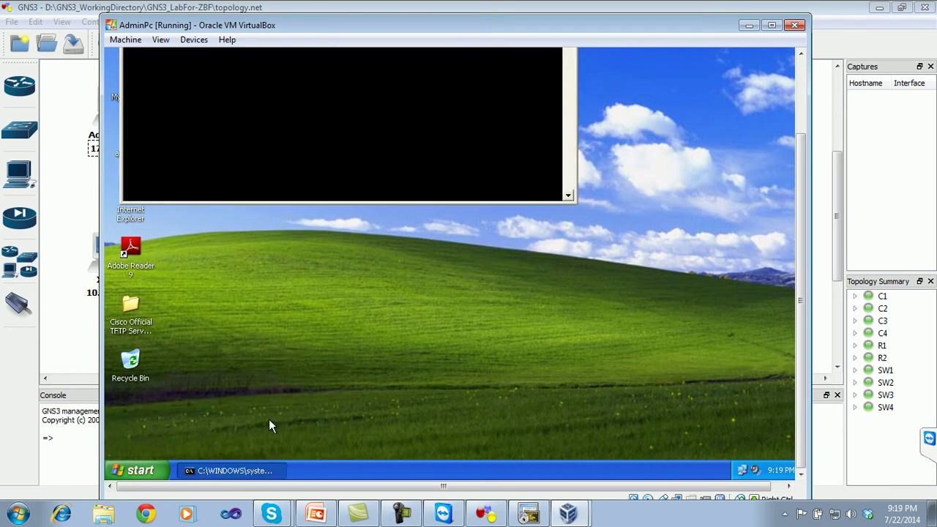
type("ping")
left_click_drag(801, 267, 799, 140)
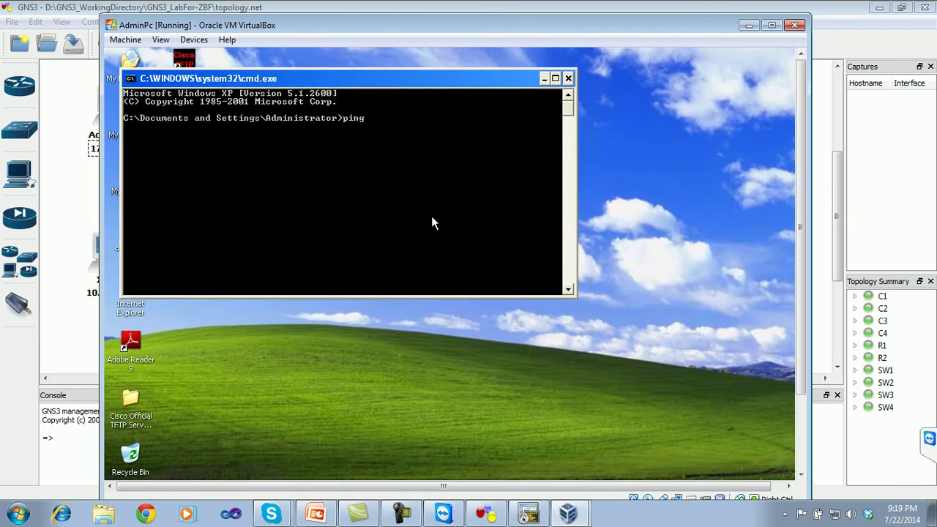
type("192.168.1.1")
key("Return")
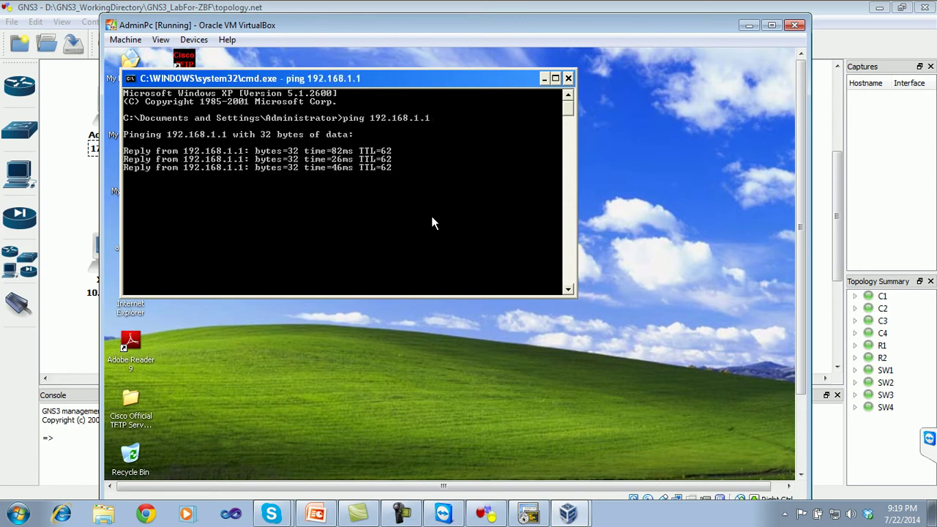
type("pi")
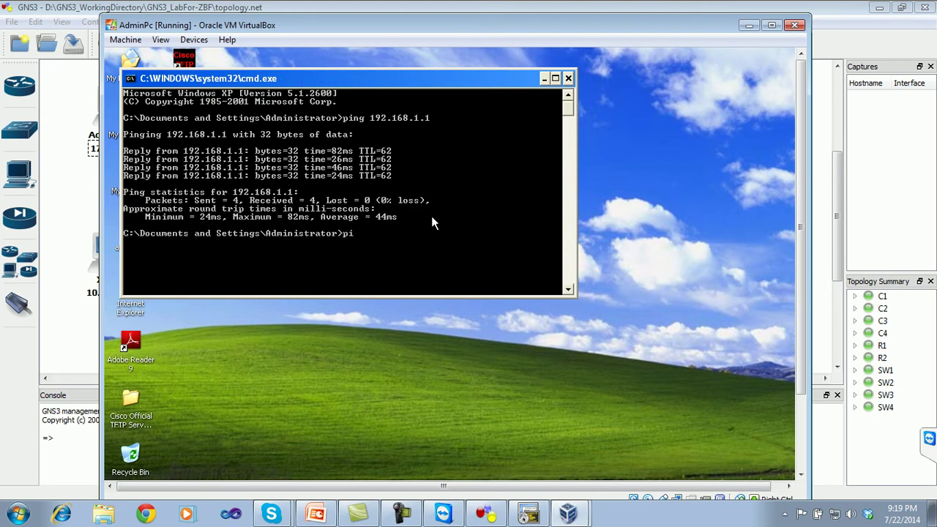
type("ng www.gmail.com")
key("Return")
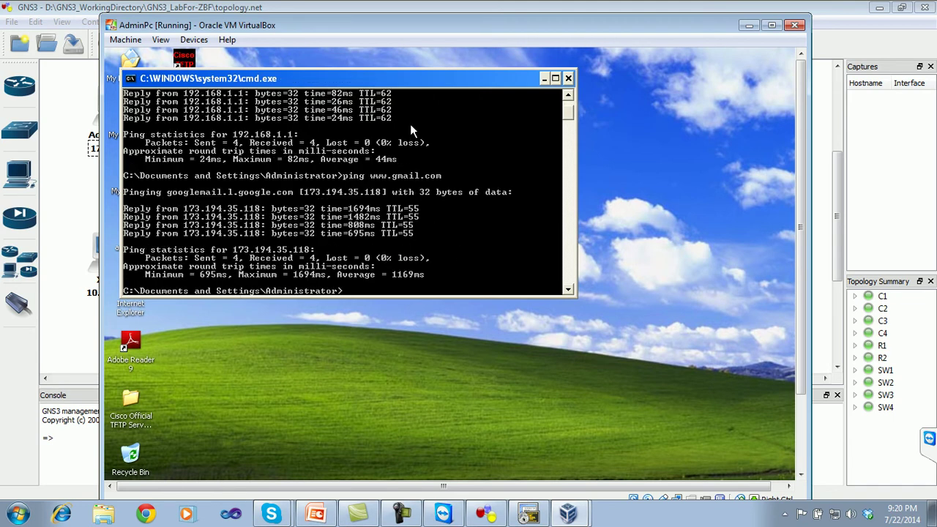
left_click(568, 78)
- Refresh the AdminPc guest desktop and bring the SecureCRT R2 session forward
left_click_drag(803, 252, 799, 331)
right_click(307, 205)
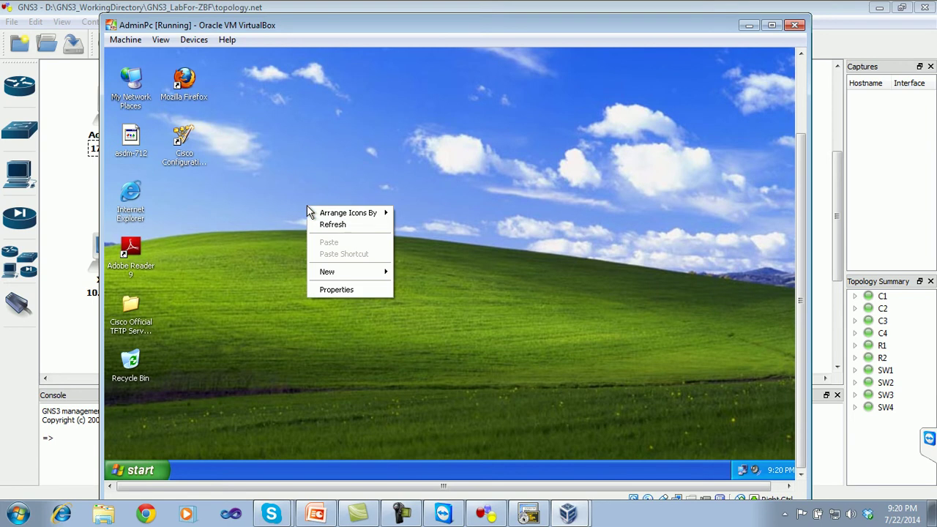
left_click(322, 223)
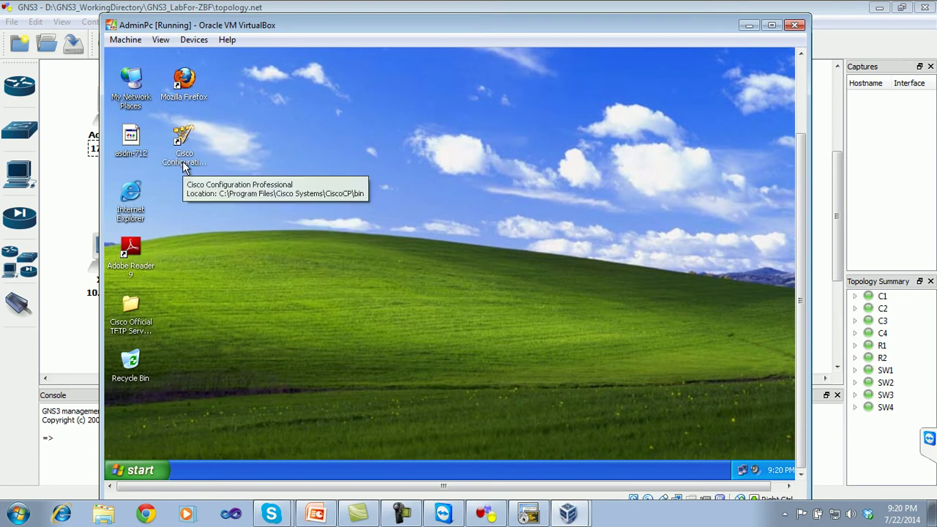
left_click(528, 514)
left_click_drag(511, 190, 503, 126)
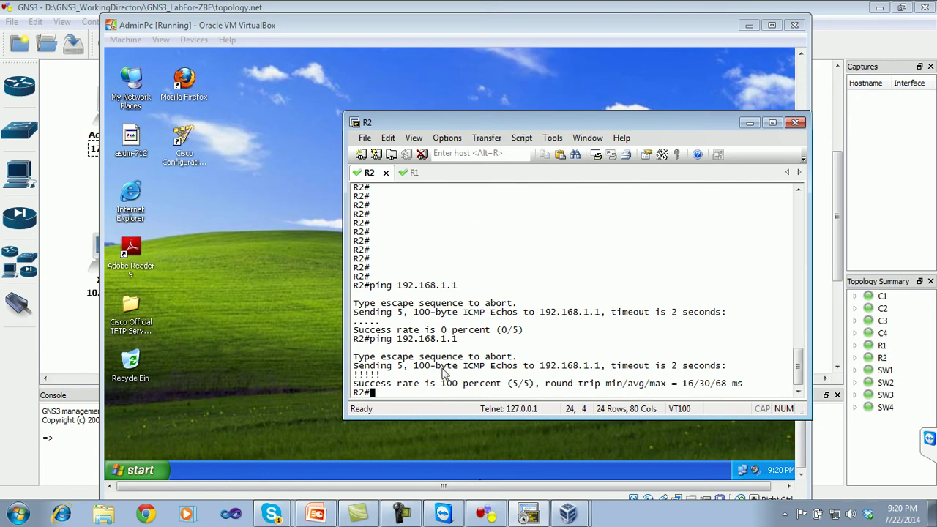
- Run show run on R2 and page to 'end', confirming HTTP and HTTPS servers are disabled
type("sh")
left_click(492, 516)
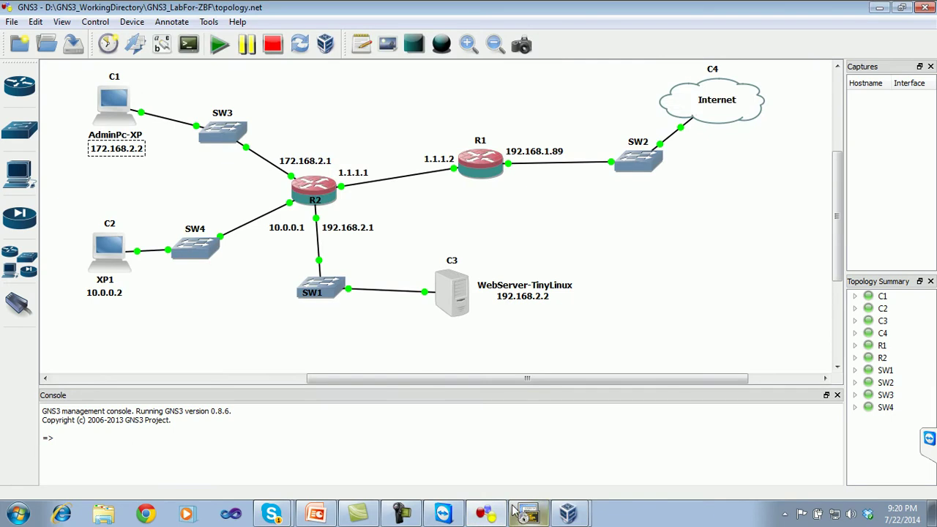
left_click(529, 513)
key("BackSpace")
key("BackSpace")
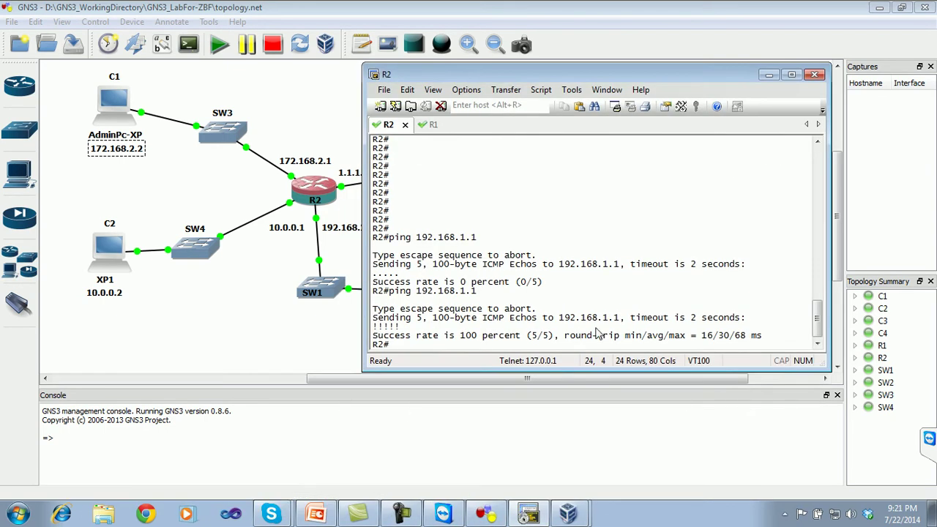
type("show run")
key("Return")
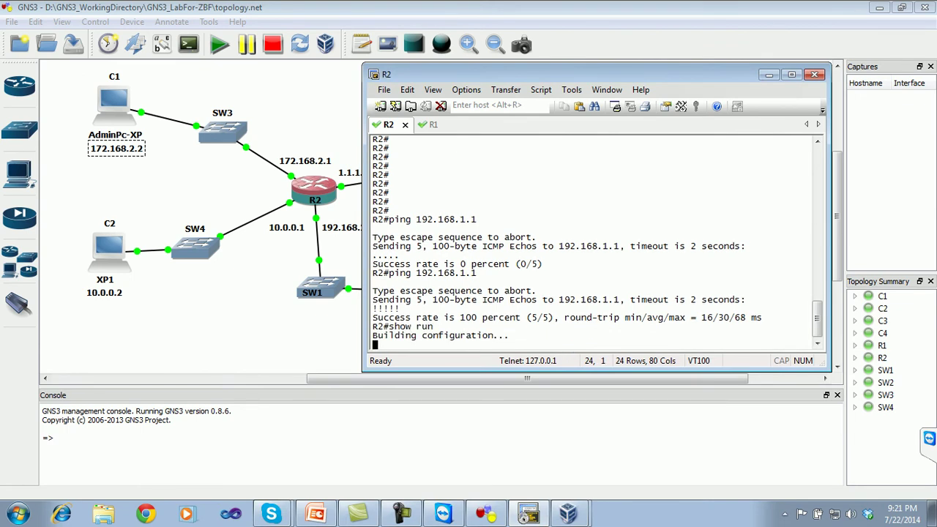
key("Return")
key("Return")
key("Return")
key("Return")
key("Return")
key("Return")
key("Return")
key("Return")
key("Return")
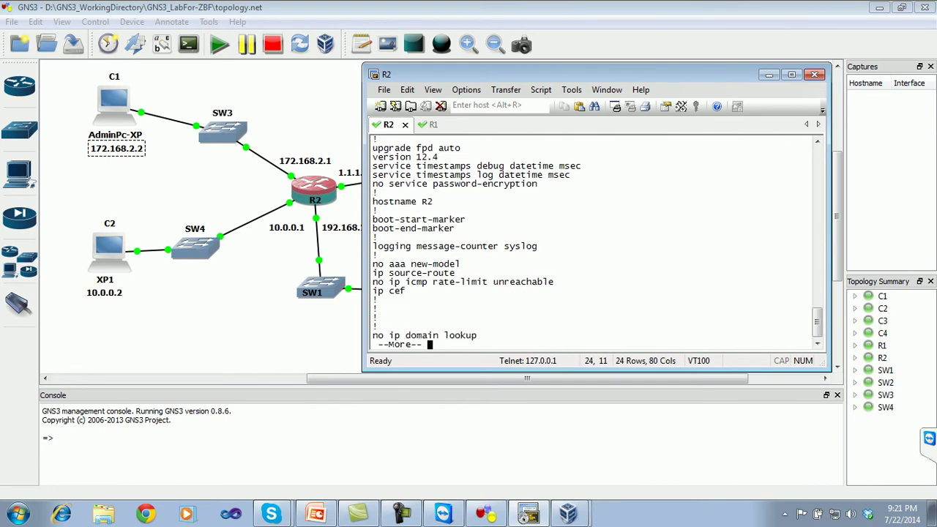
key("Return")
key("Return")
key("Return")
key("Return")
key("Return")
key("Return")
key("Return")
key("Return")
key("Return")
key("Return")
key("Return")
key("Return")
key("Return")
key("Return")
key("Return")
key("Return")
key("Return")
key("Return")
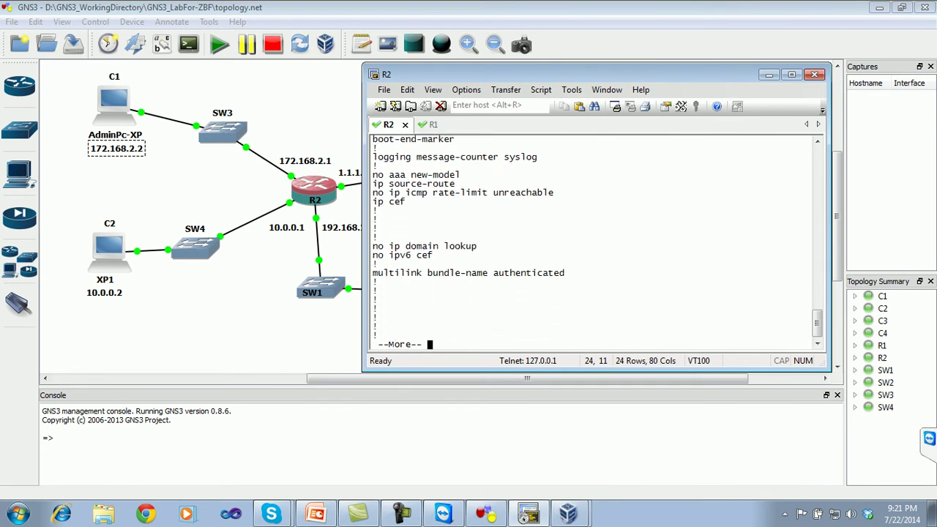
key("Return")
key("Return")
key("Return")
key("Return")
key("Return")
key("Return")
key("Return")
key("Return")
key("Return")
key("Return")
key("Return")
key("Return")
key("Return")
key("Return")
key("Return")
key("Return")
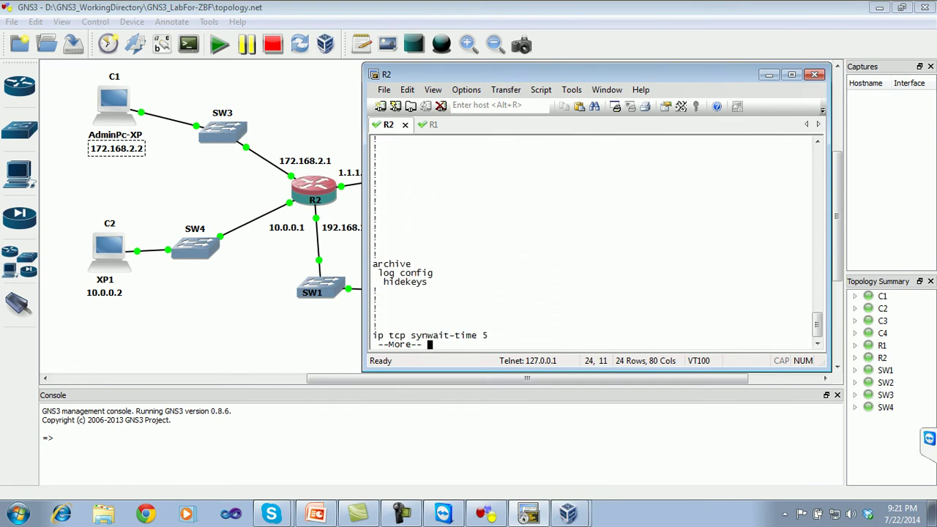
key("Return")
key("Return")
key("Return")
key("Return")
key("Return")
key("Return")
key("Return")
key("Return")
key("Return")
key("Return")
key("Return")
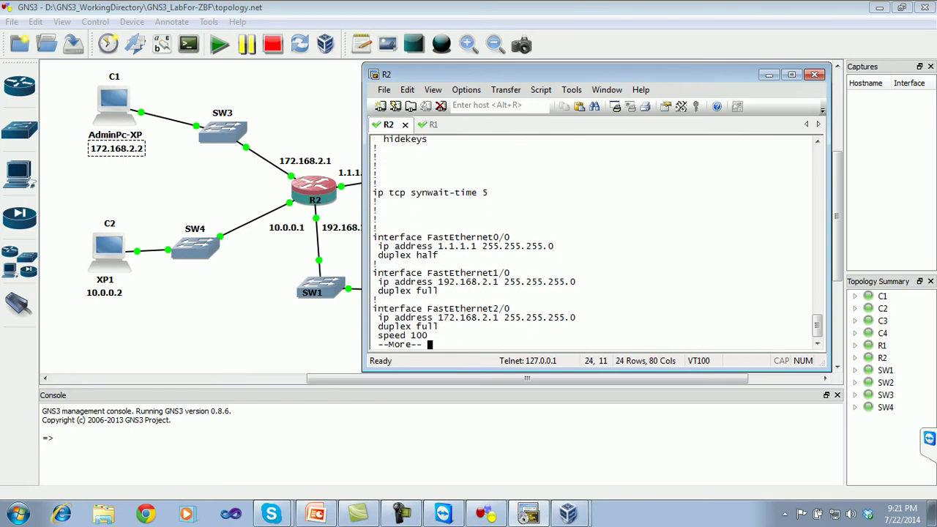
key("Return")
key("Return")
key("Return")
key("Return")
key("Return")
key("Return")
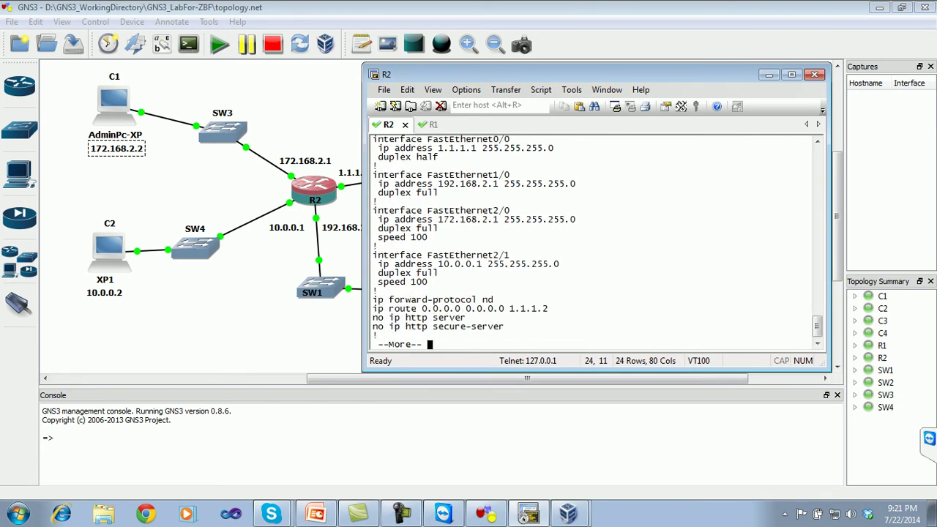
key("Return")
key("Return")
key("Return")
key("Return")
key("Return")
key("Return")
key("Return")
key("Return")
key("Return")
key("Return")
key("Return")
key("Return")
key("Return")
key("Return")
key("Return")
key("Return")
key("Return")
key("Return")
key("Return")
key("Return")
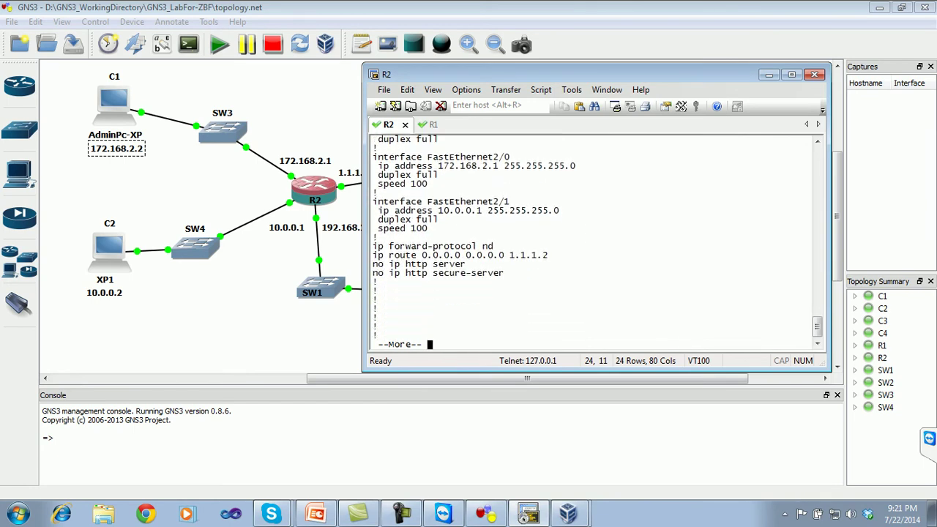
key("Return")
key("Return")
key("Return")
key("Return")
key("Return")
key("Return")
key("Return")
key("Return")
key("Return")
key("Return")
key("Return")
key("Return")
key("Return")
key("Return")
key("Return")
key("Return")
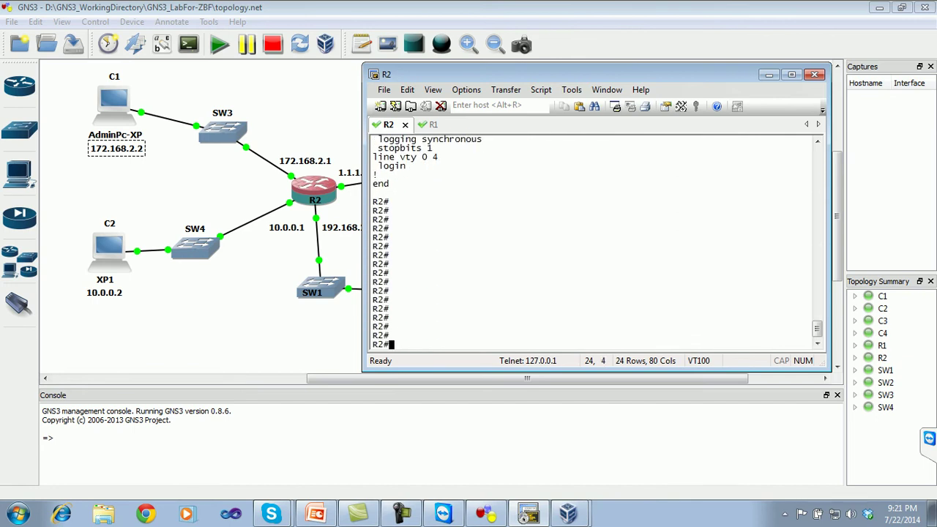
- In conf t, create user admin with privilege 15 and a secret password
type("conf t")
key("Return")
key("Return")
key("Return")
key("Return")
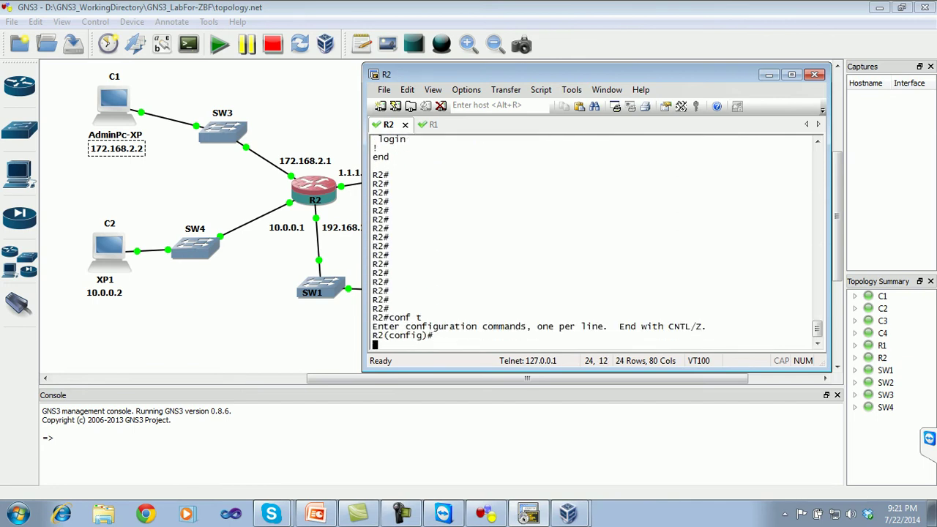
type("usern")
key("Tab")
type("admin")
key("Tab")
type("priv")
key("Tab")
type("15 sec")
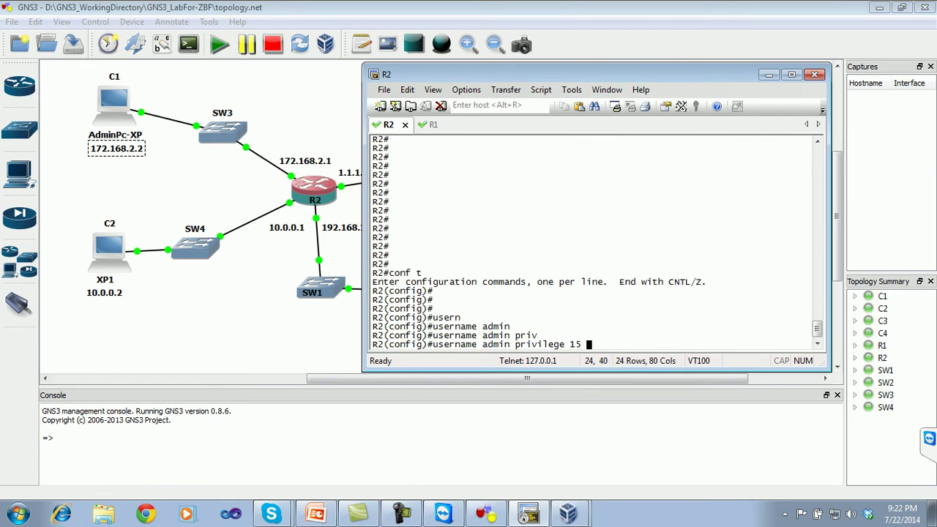
key("Tab")
type("cisco")
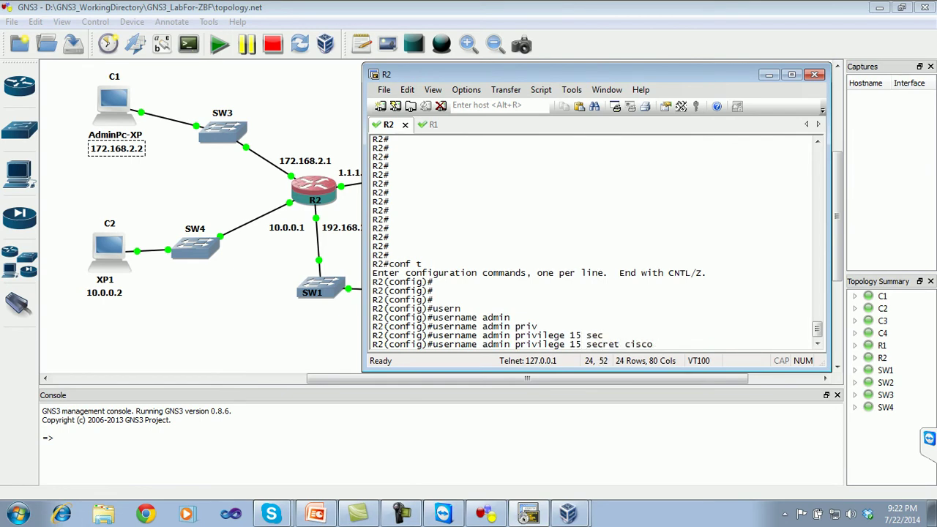
type("123")
key("Return")
key("Return")
key("Return")
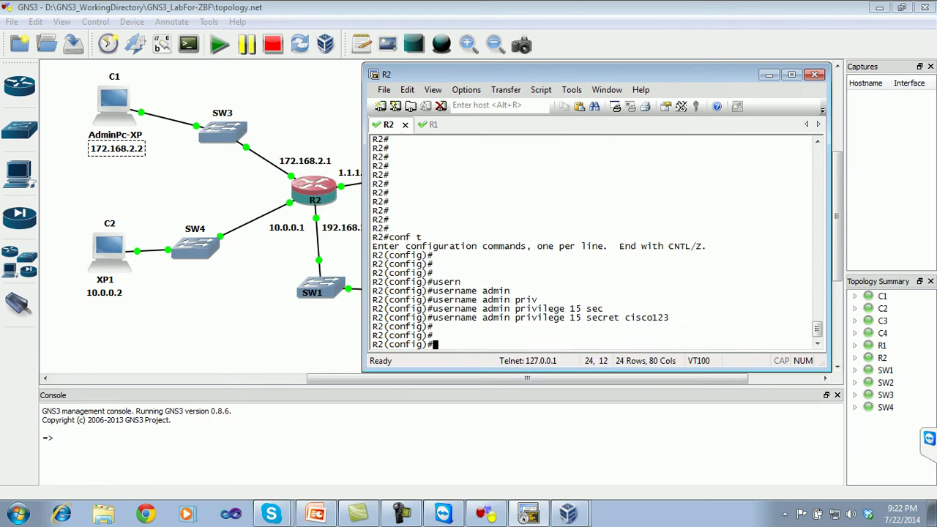
key("Return")
- Enable ip http server and ip http secure-server on R2
type("ip http ser")
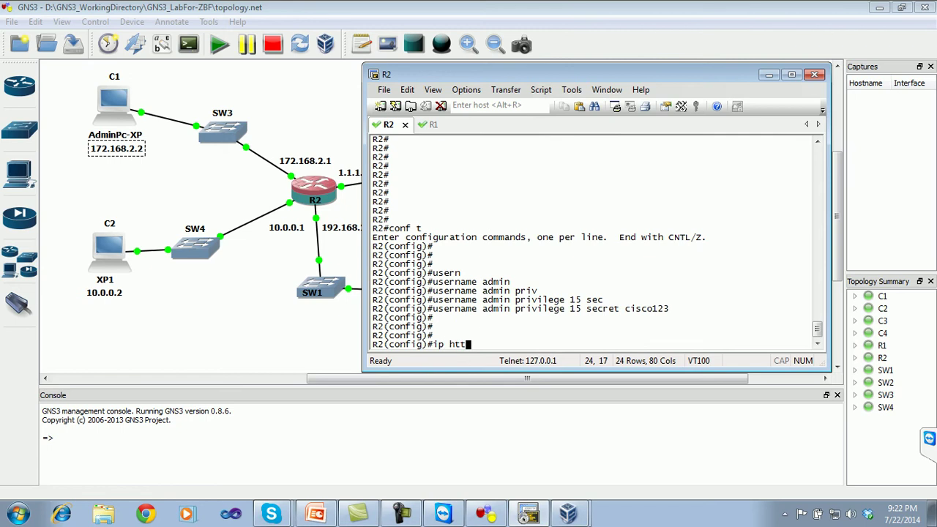
key("Tab")
type("ser")
key("Tab")
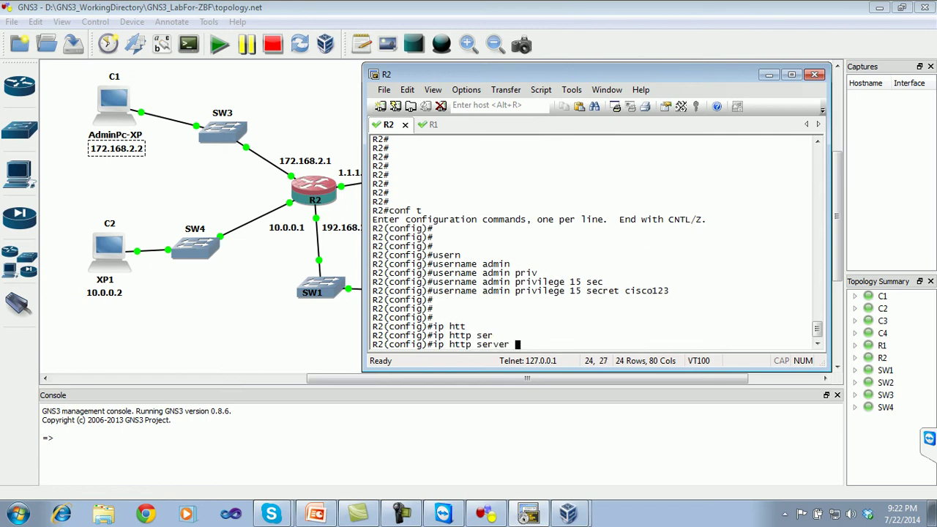
key("Return")
type("ip http sec")
key("Tab")
type("ser")
key("Tab")
key("Return")
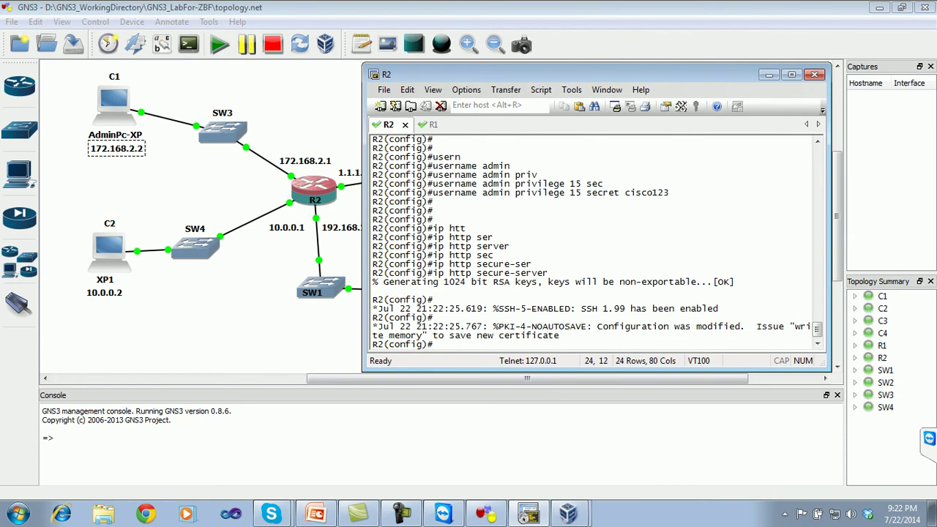
key("Return")
- Set ip http authentication local for web access
type("ip htt")
key("Tab")
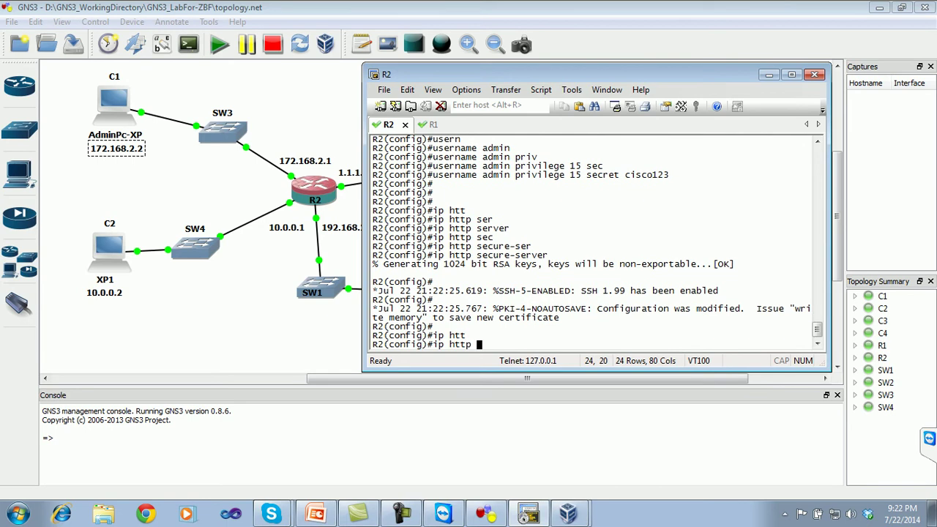
type("authe")
key("Tab")
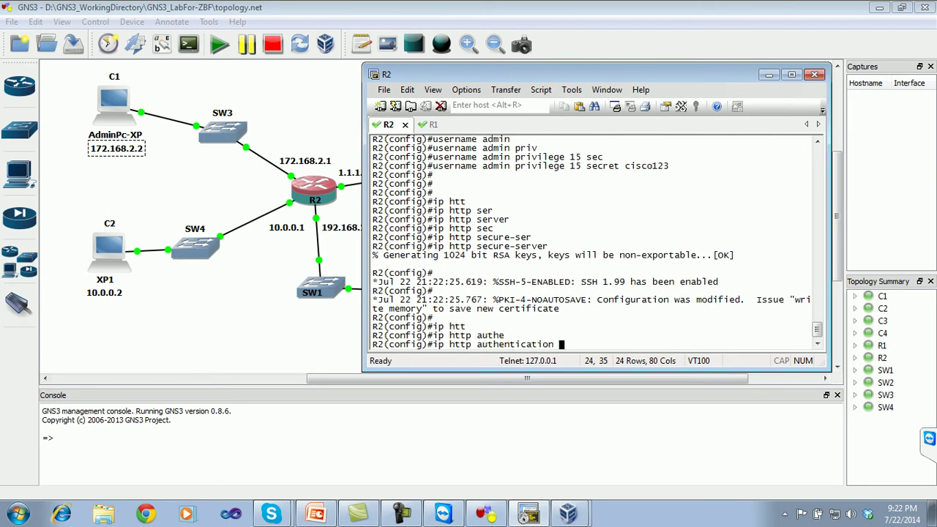
type("?")
type("loc")
key("Tab")
type("?")
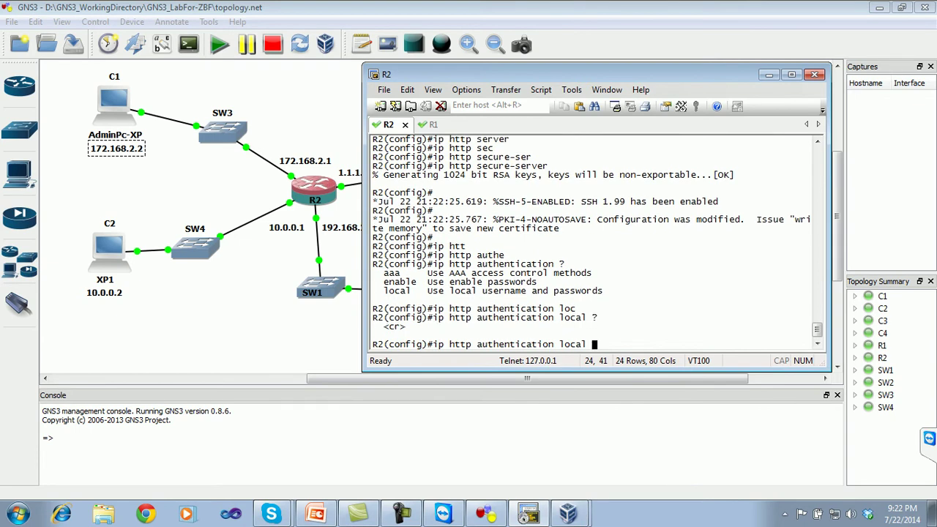
key("Return")
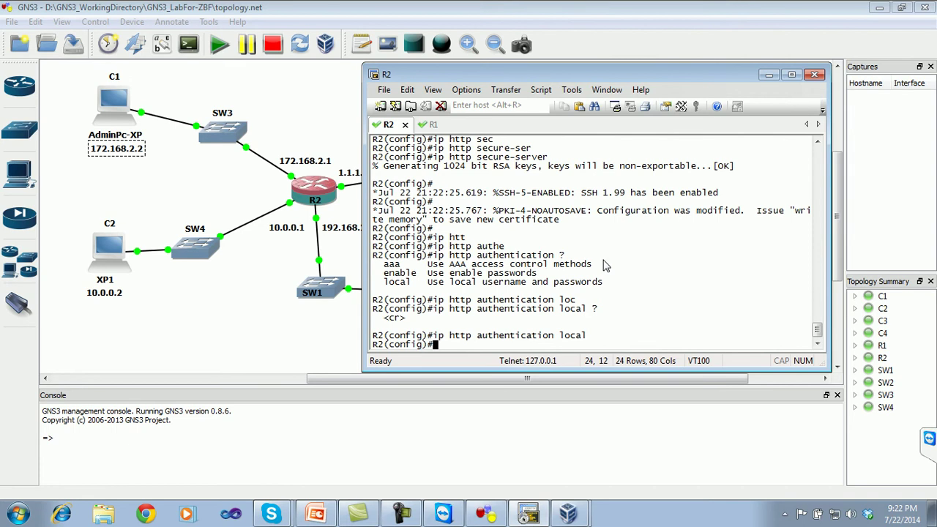
- Exit configuration mode, save with wr, and hide the R2 terminal
key("ctrl+z")
type("wr")
key("Return")
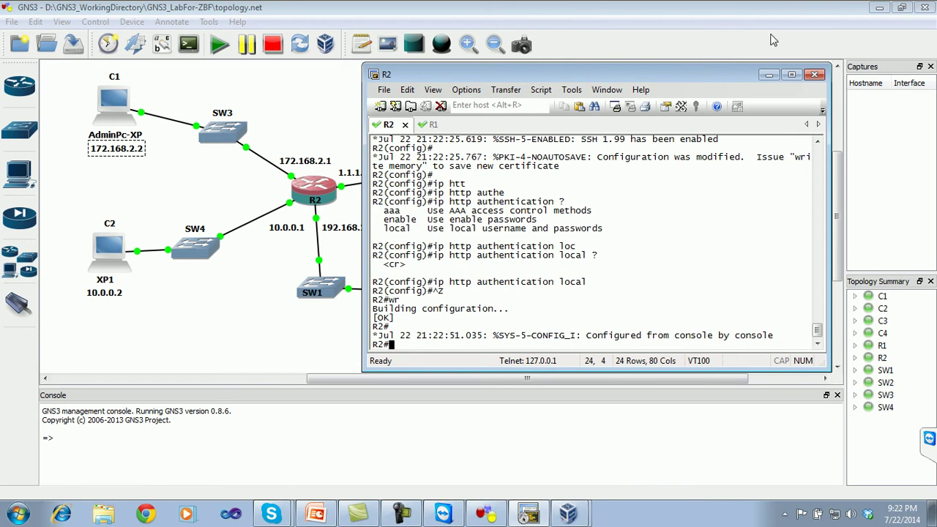
left_click(767, 75)
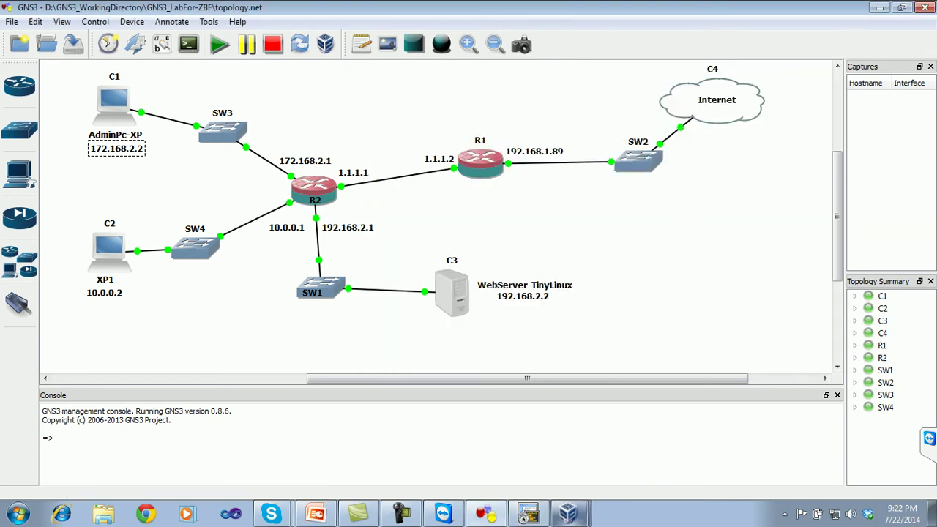
- Bring the AdminPc VM forward and start Internet Explorer from the XP Start menu
left_click(568, 514)
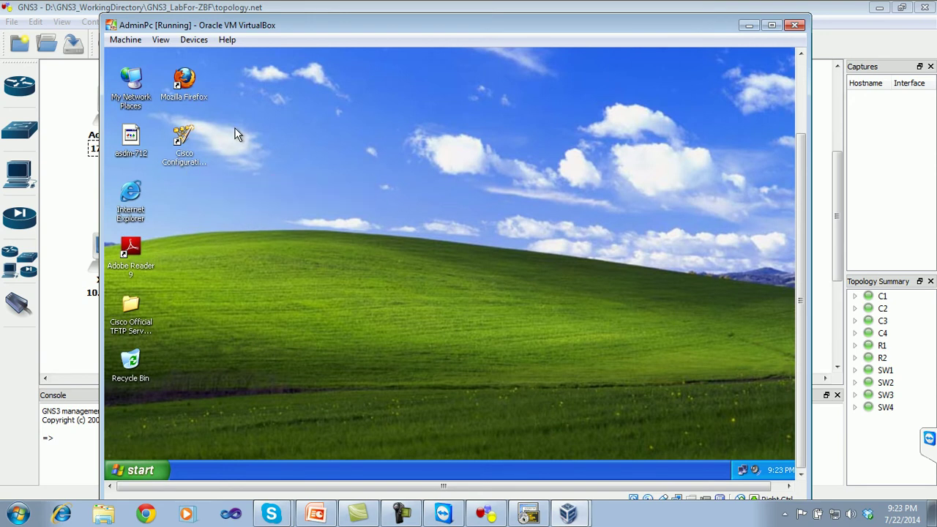
left_click(138, 469)
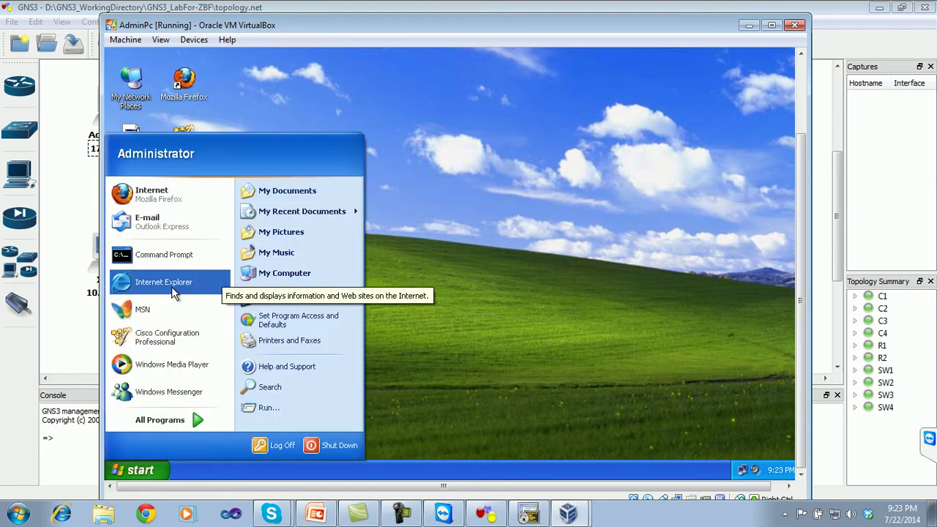
left_click(172, 287)
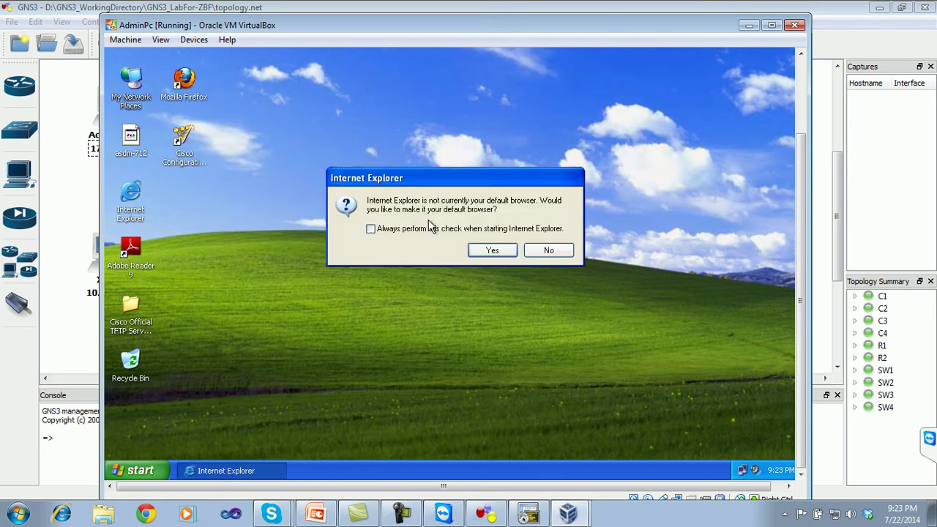
- Make Internet Explorer the default browser, then close and reopen it
left_click(485, 250)
left_click_drag(805, 200, 800, 79)
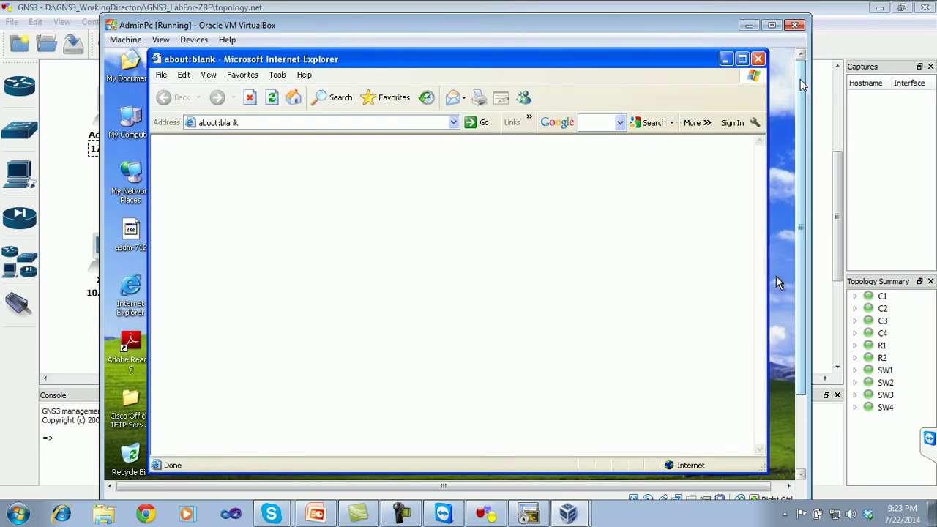
left_click(758, 59)
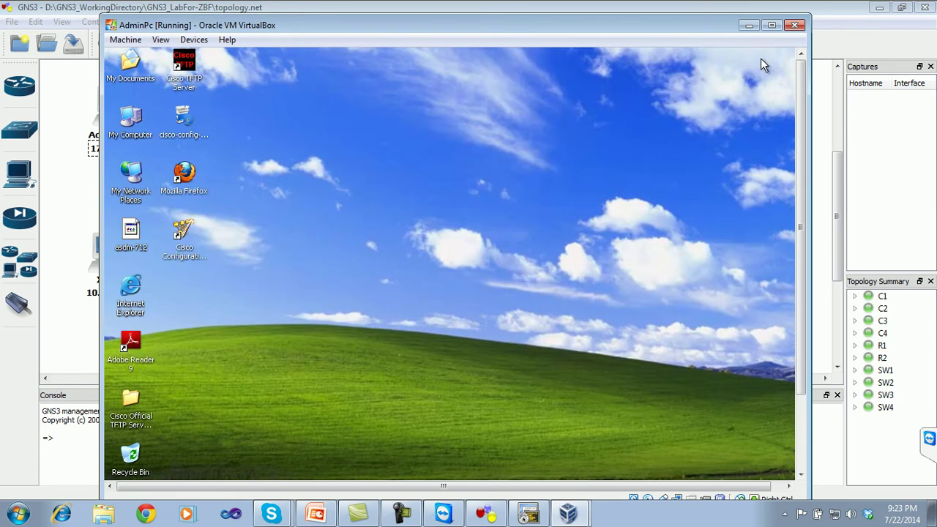
double_click(139, 298)
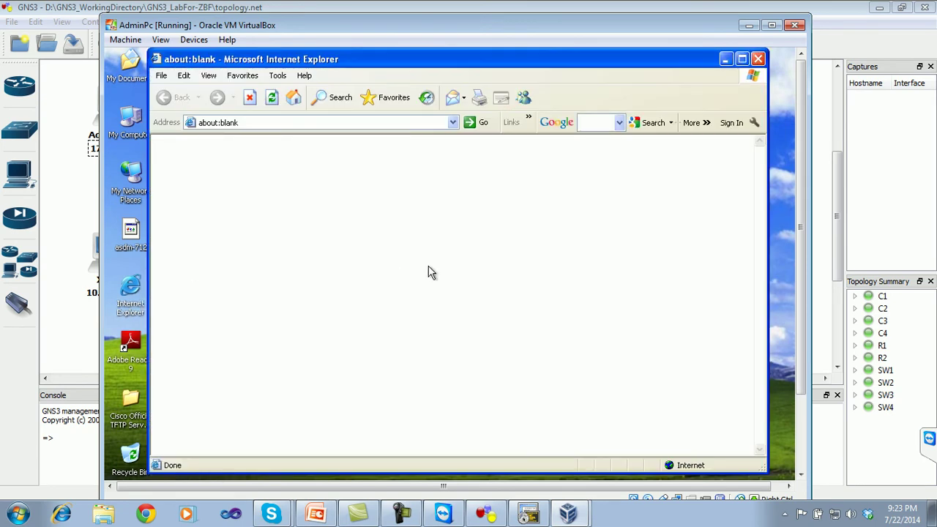
left_click(253, 121)
type("https")
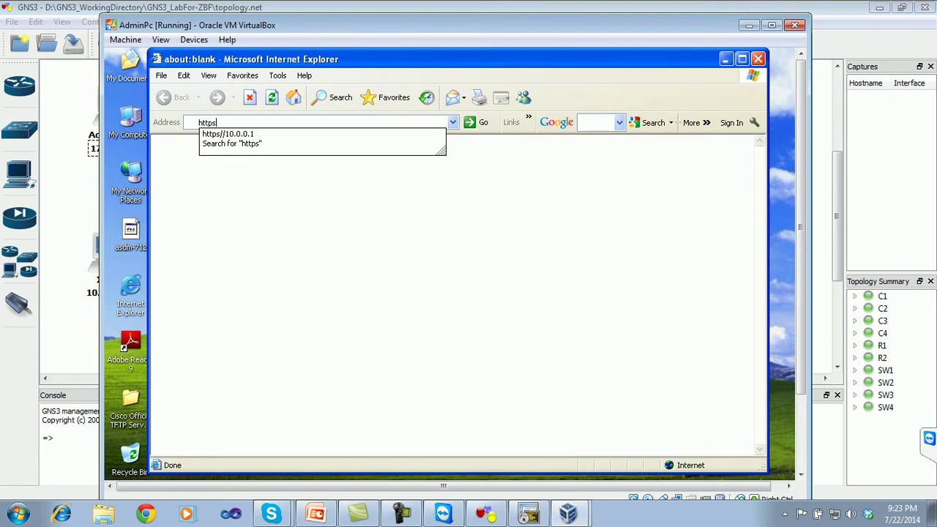
type(":")
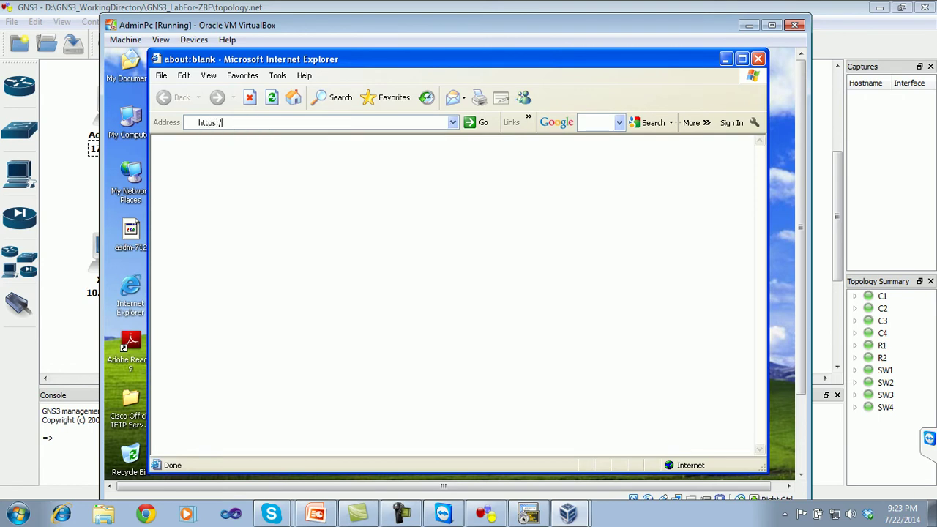
type("//1")
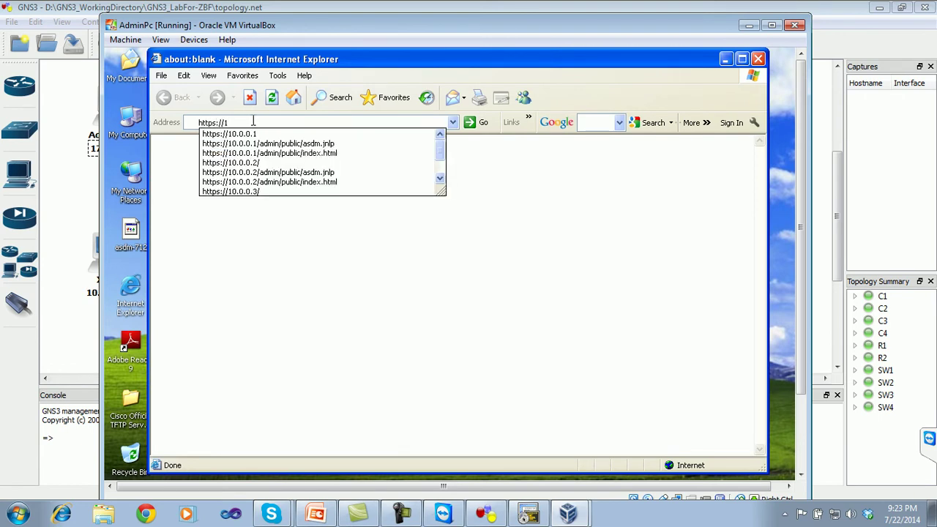
type("72.1")
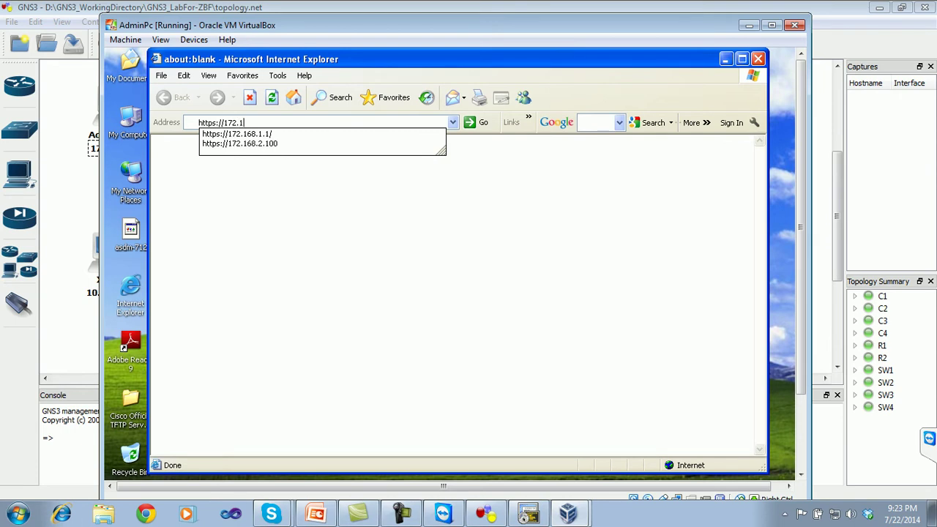
type("68.2.2")
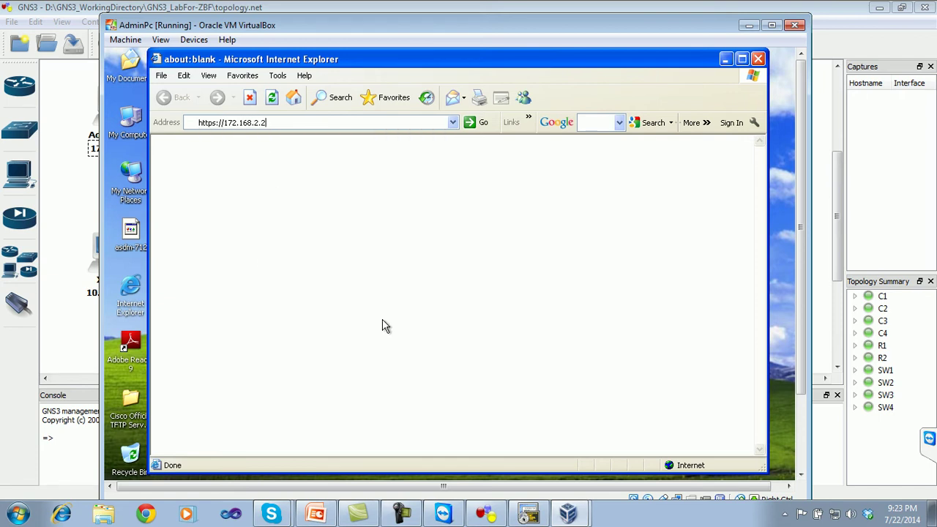
left_click(139, 470)
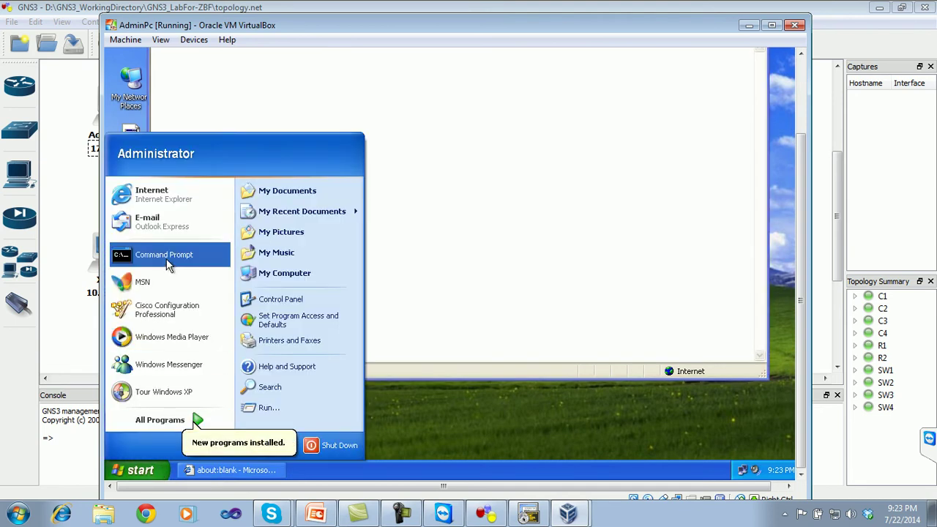
- Run ipconfig in a command prompt to confirm the PC's address
left_click(166, 258)
type("ipconfig")
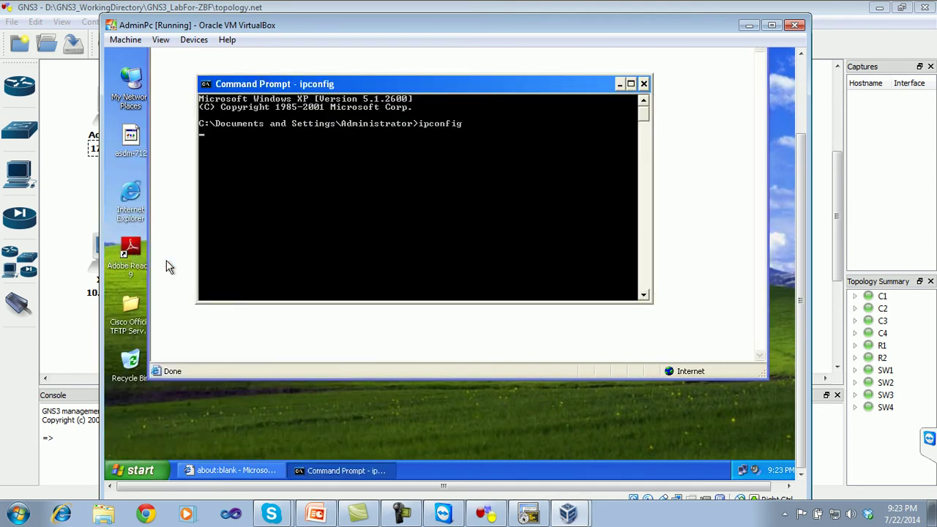
key("Return")
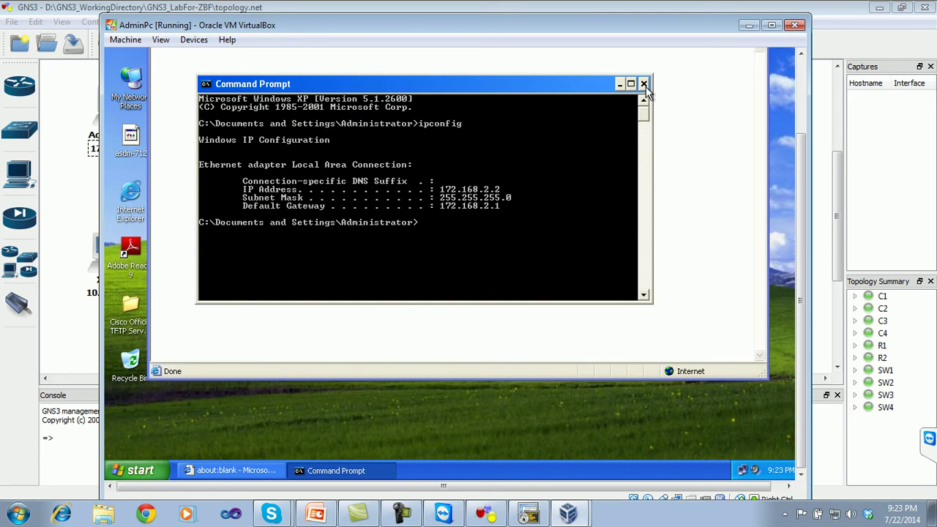
left_click(643, 84)
scroll(802, 203, "up", 1)
scroll(801, 203, "up", 3)
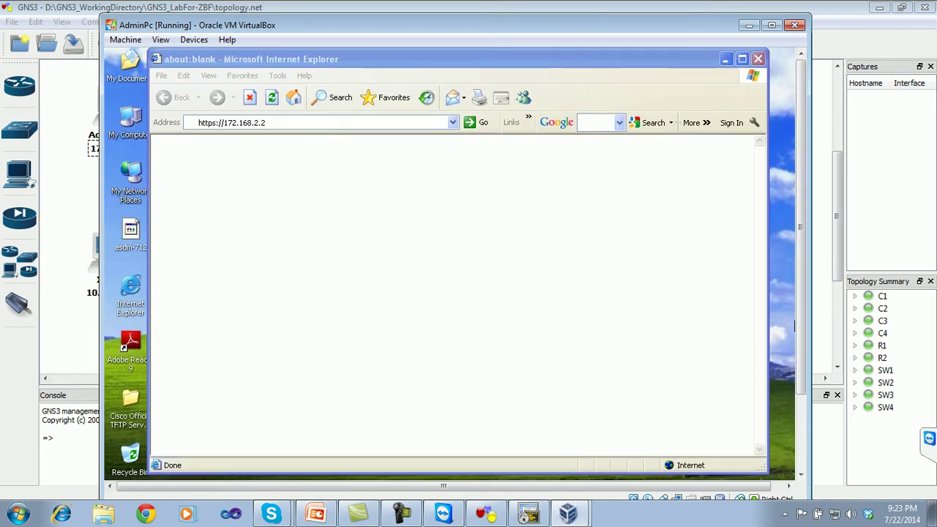
key("Return")
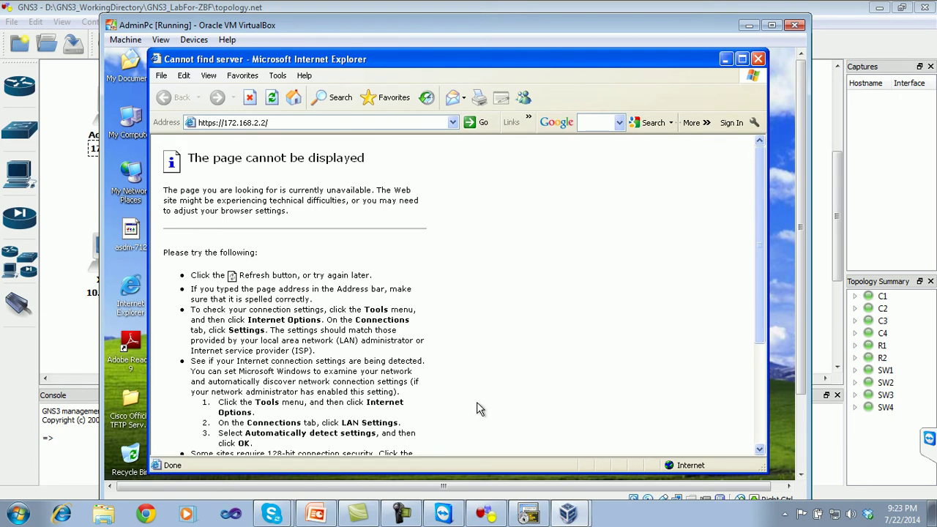
left_click(528, 514)
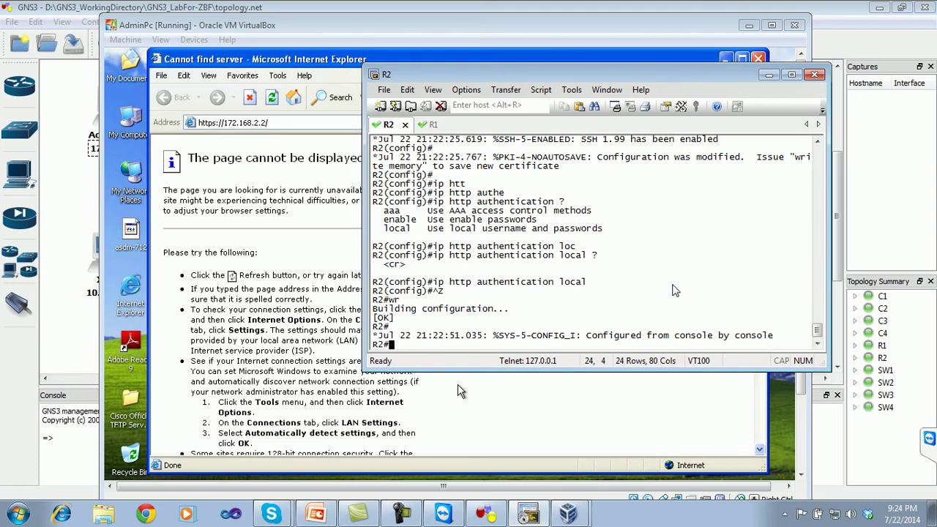
left_click(726, 378)
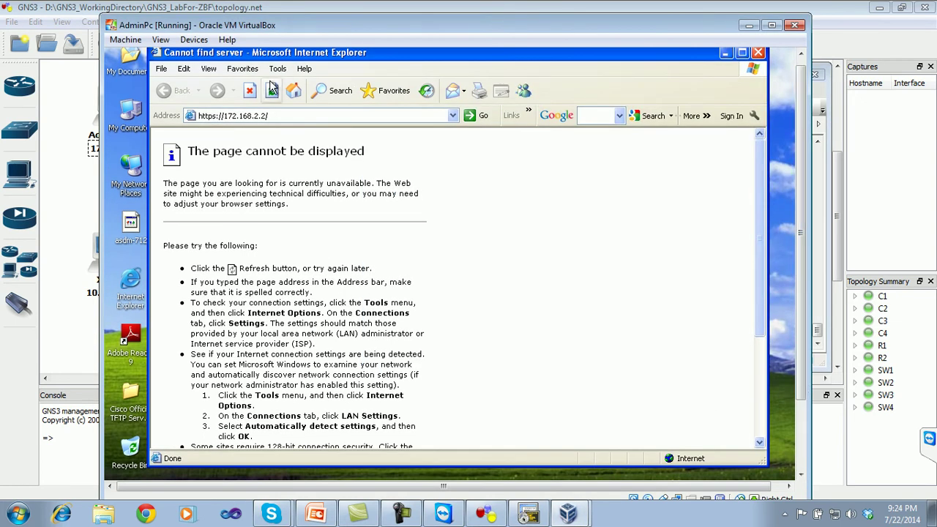
left_click(267, 116)
left_click(267, 115)
key("BackSpace")
type("1")
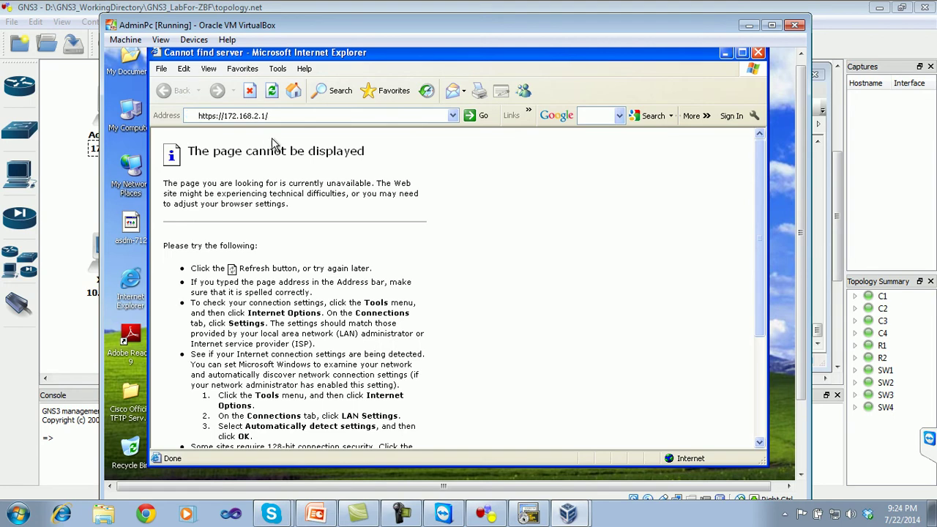
type("/")
key("Return")
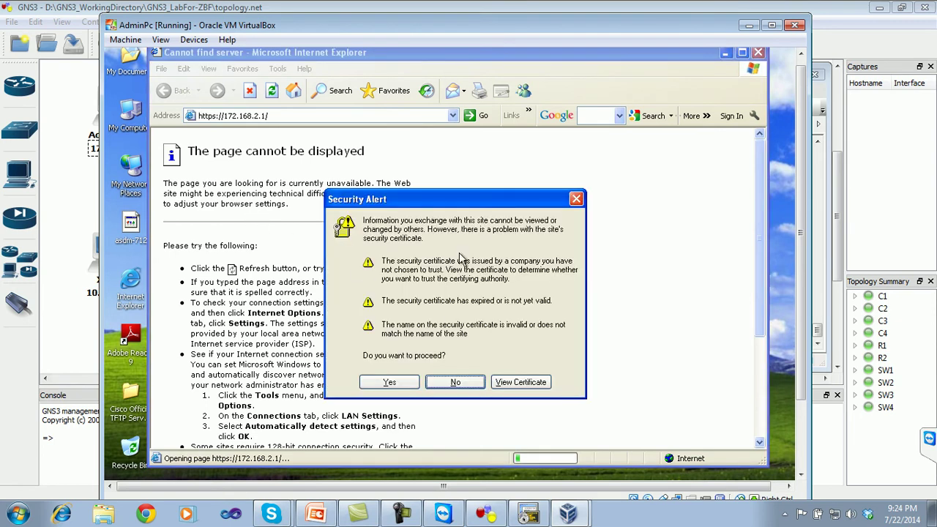
- Move the Security Alert aside and check router addresses in the GNS3 topology
left_click_drag(426, 195, 406, 186)
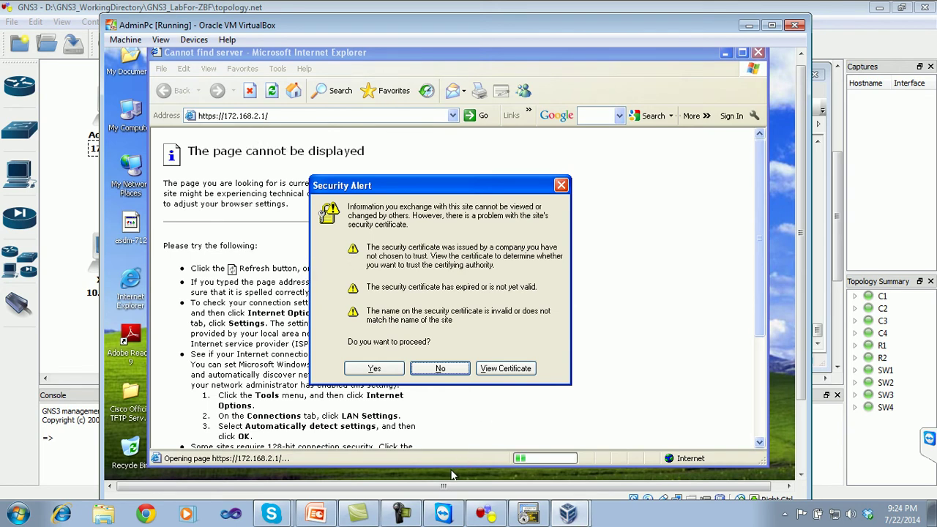
left_click(485, 513)
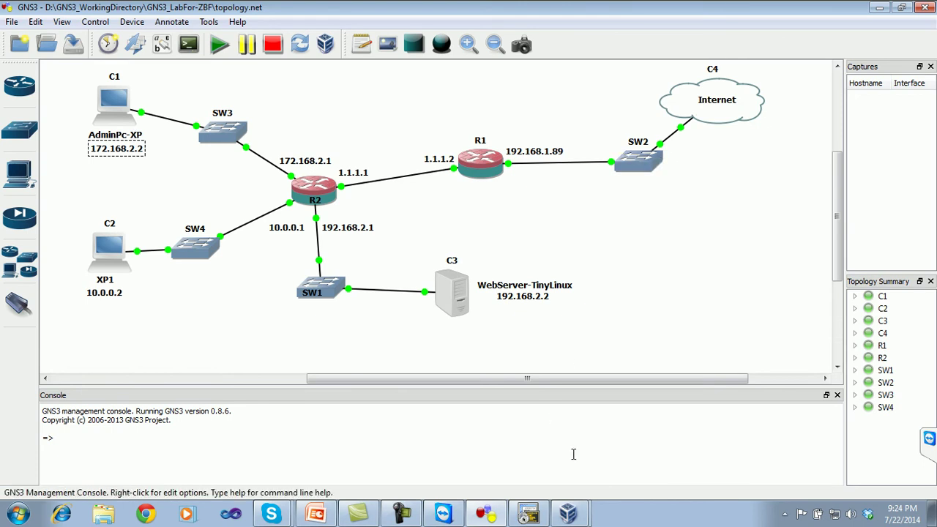
left_click(569, 515)
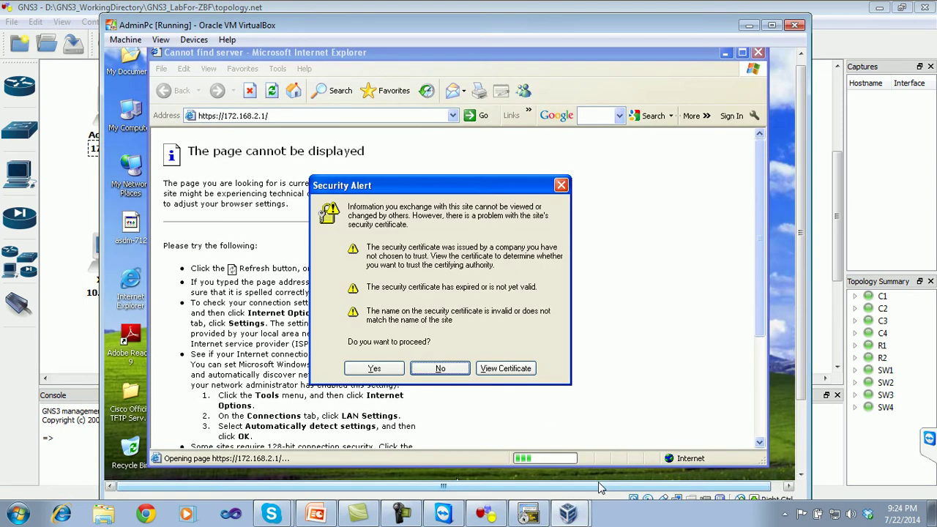
- Accept R2's certificate and log in to its web interface
left_click(380, 371)
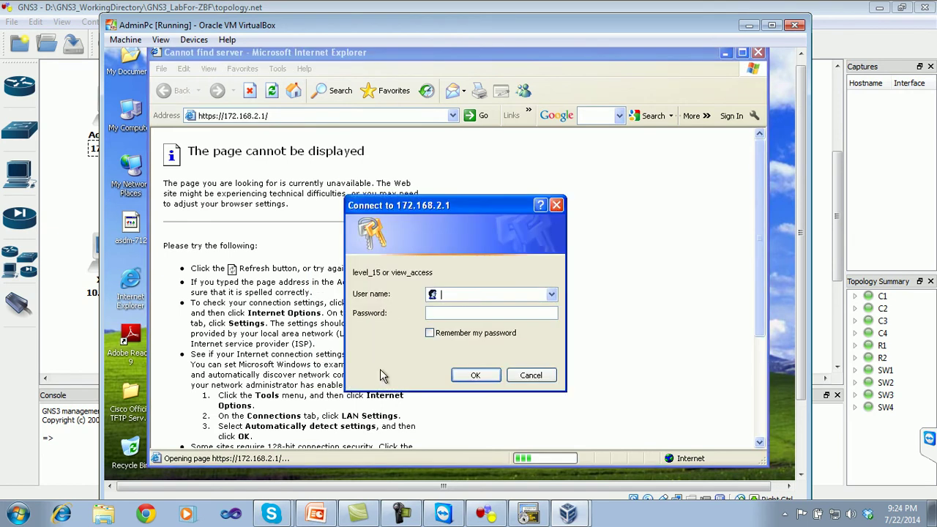
type("admin")
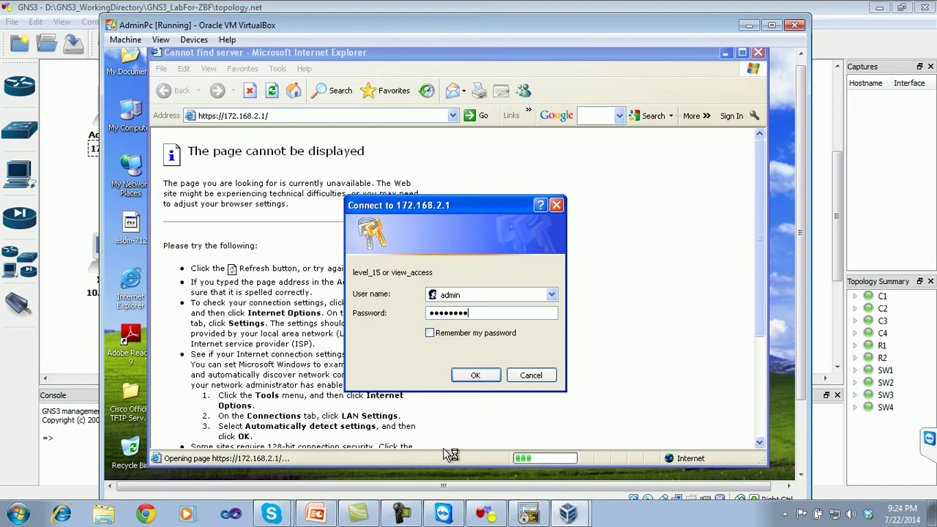
left_click(496, 380)
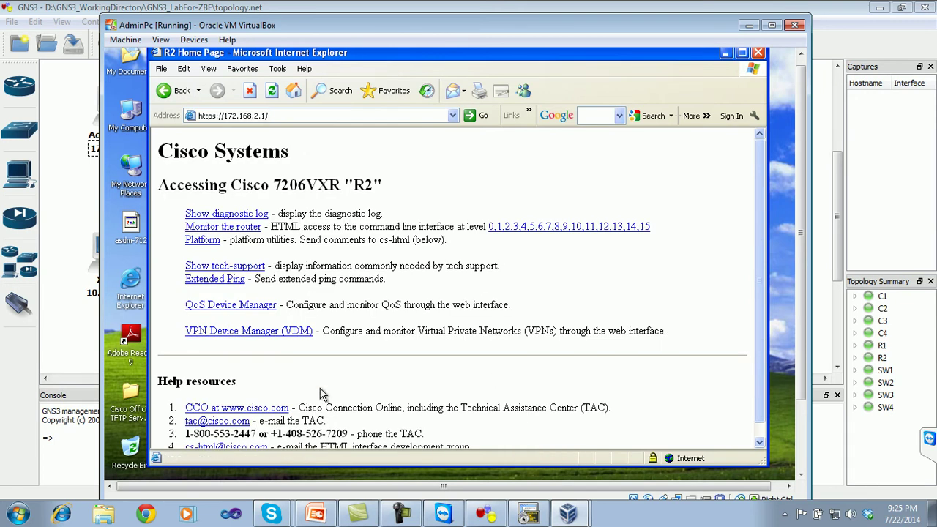
- Close Internet Explorer and refresh the Windows XP desktop
left_click(758, 53)
right_click(384, 290)
left_click(401, 314)
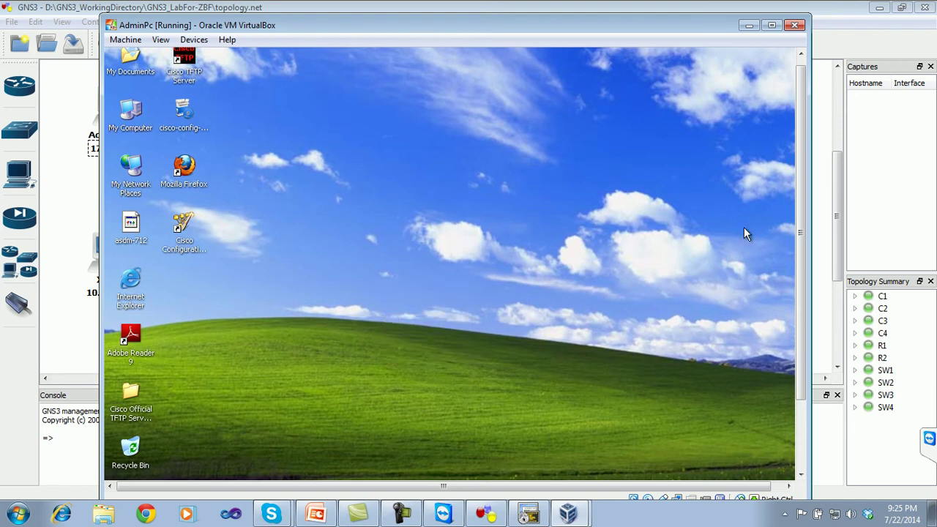
- Launch Cisco Configuration Professional, allow its blocked content, and relaunch it after it stalls
left_click(192, 244)
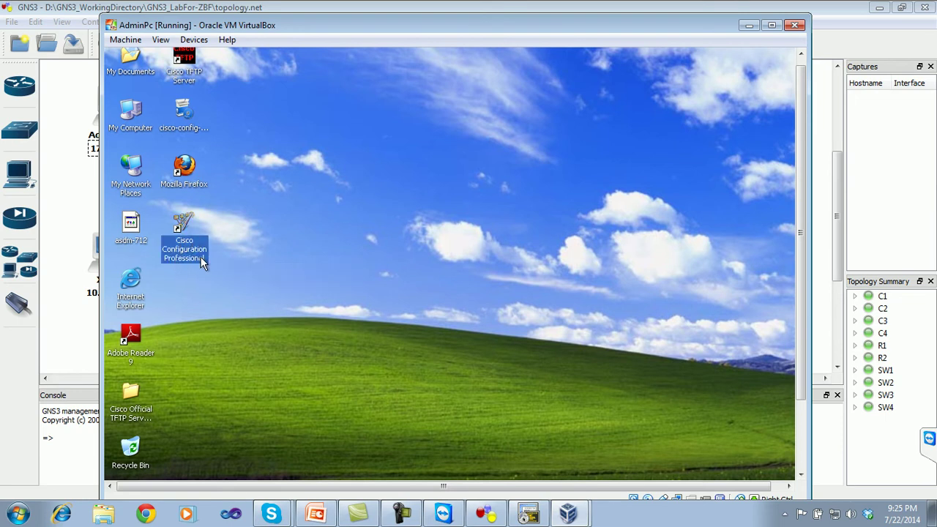
double_click(187, 241)
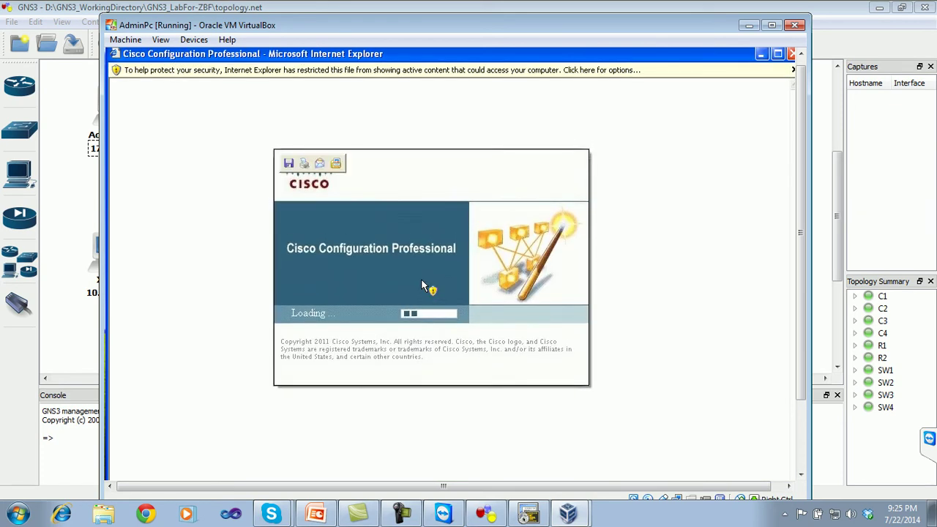
left_click(542, 69)
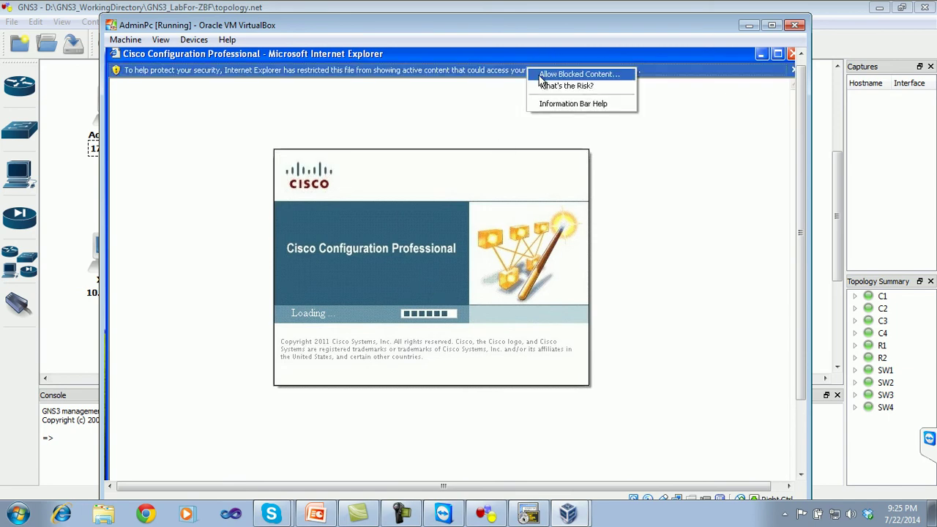
left_click(540, 77)
left_click(419, 347)
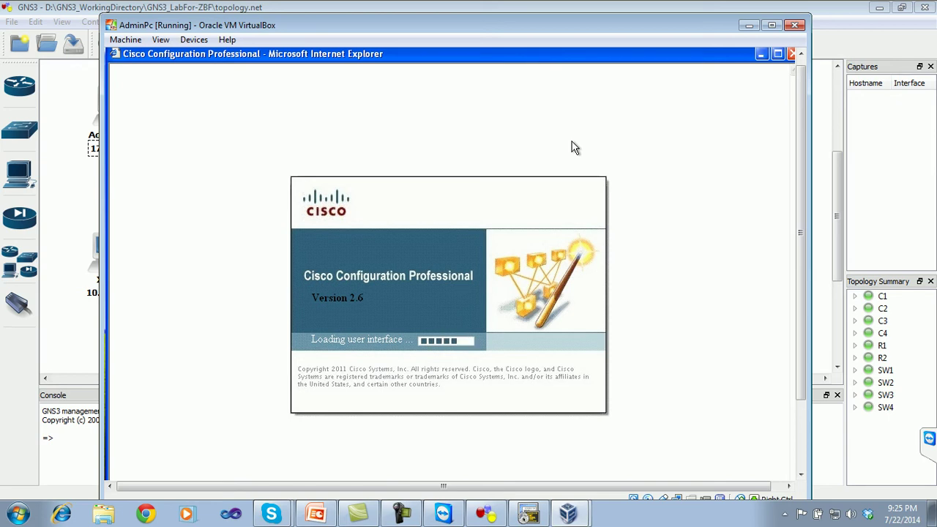
left_click(792, 55)
double_click(183, 227)
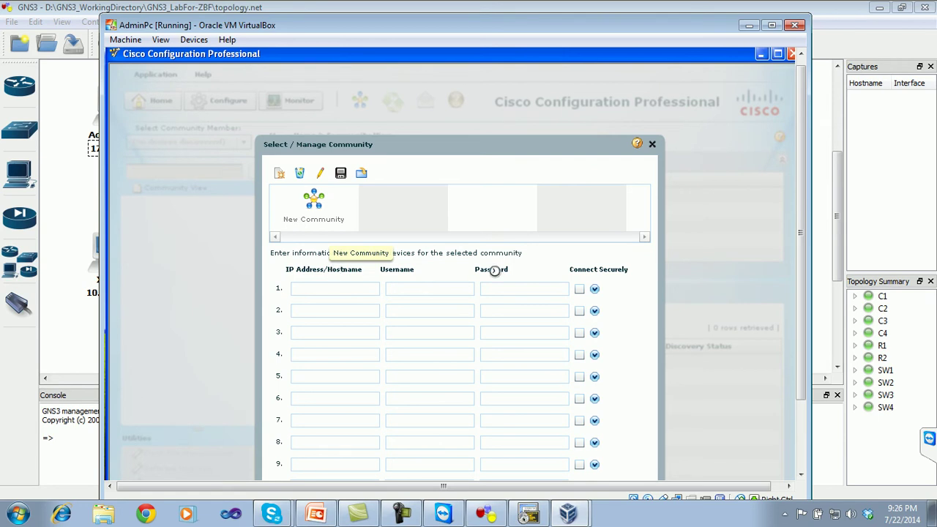
- Enter router 172.168.2.1 with username admin and the router password in row 1
left_click_drag(805, 166, 806, 223)
left_click_drag(348, 216, 262, 220)
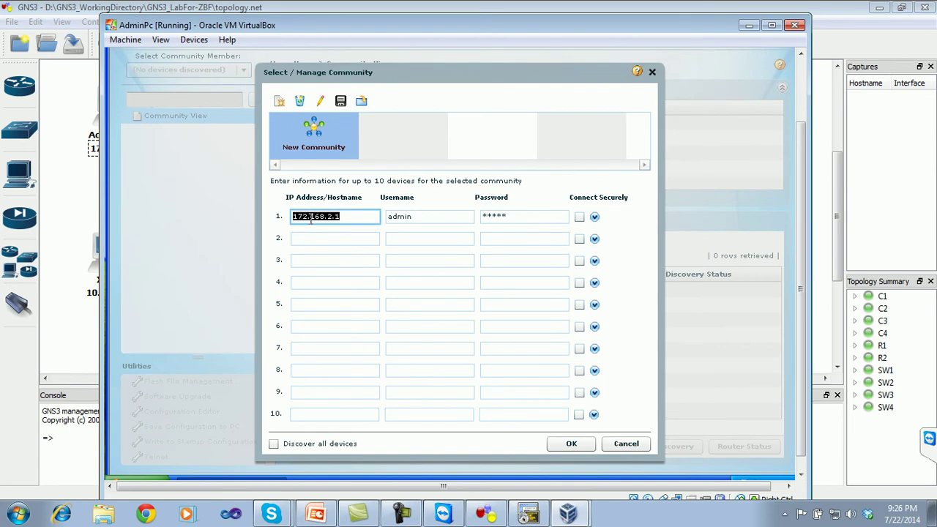
left_click(339, 219)
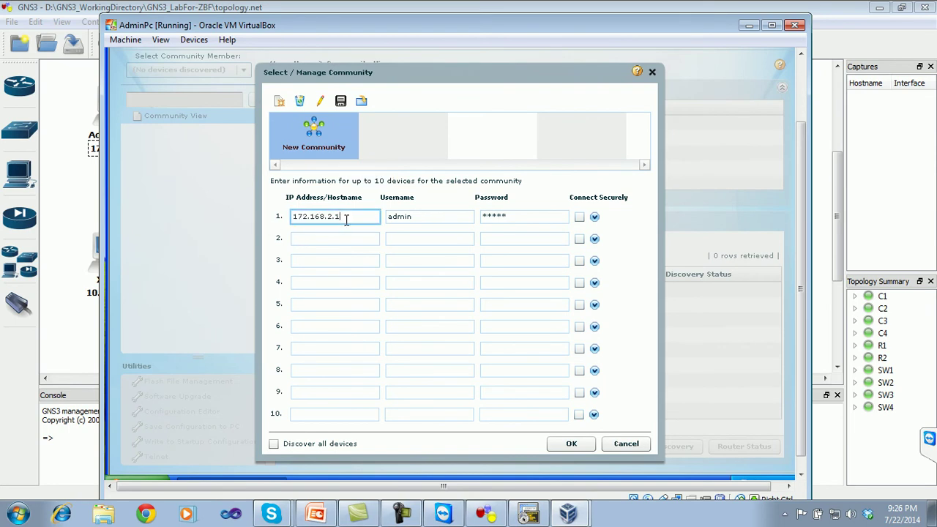
left_click_drag(347, 217, 228, 214)
key("BackSpace")
type("172.168.2")
key("Tab")
type("admin")
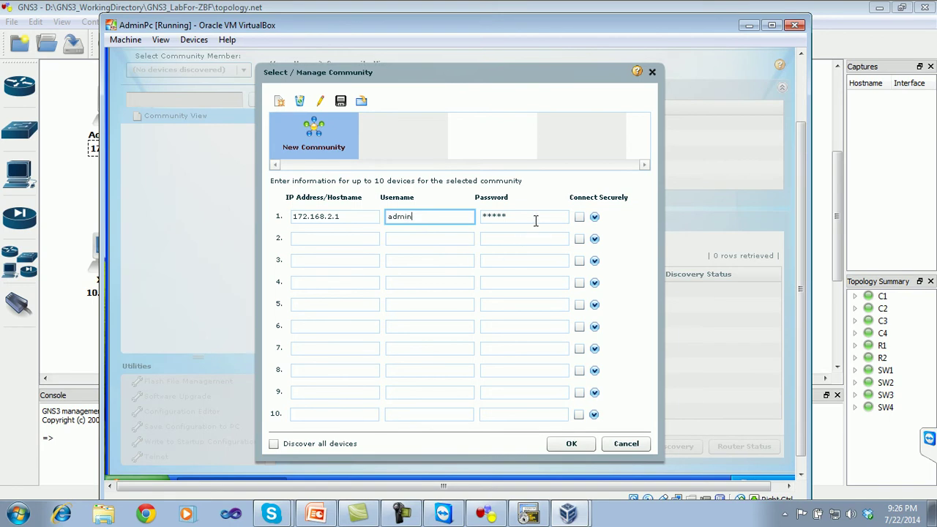
key("Tab")
type("cio1")
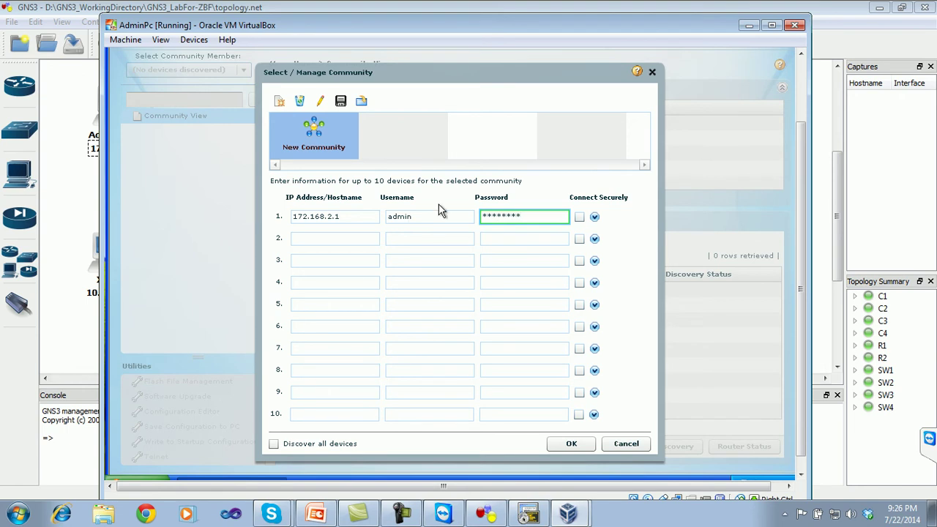
- Try the secure connection option for row 1, leave it off, and review the row's entries
left_click(595, 217)
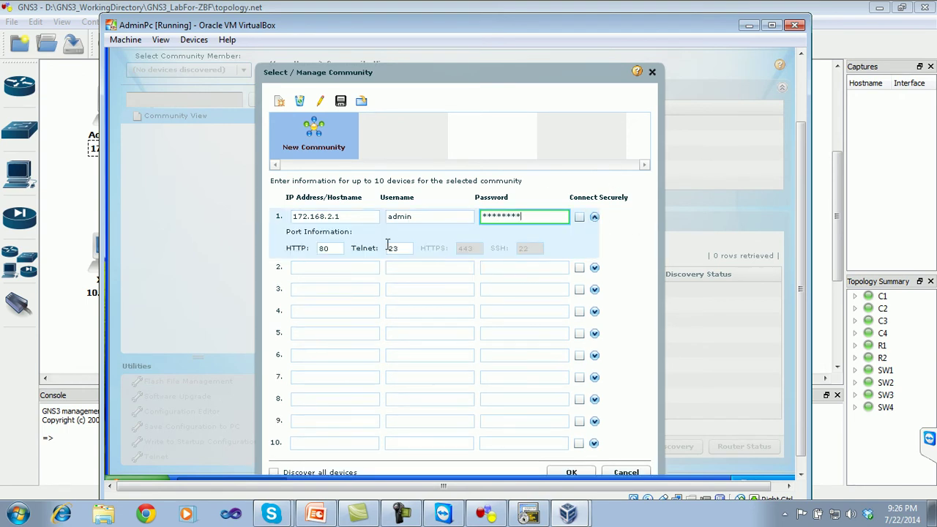
left_click(580, 218)
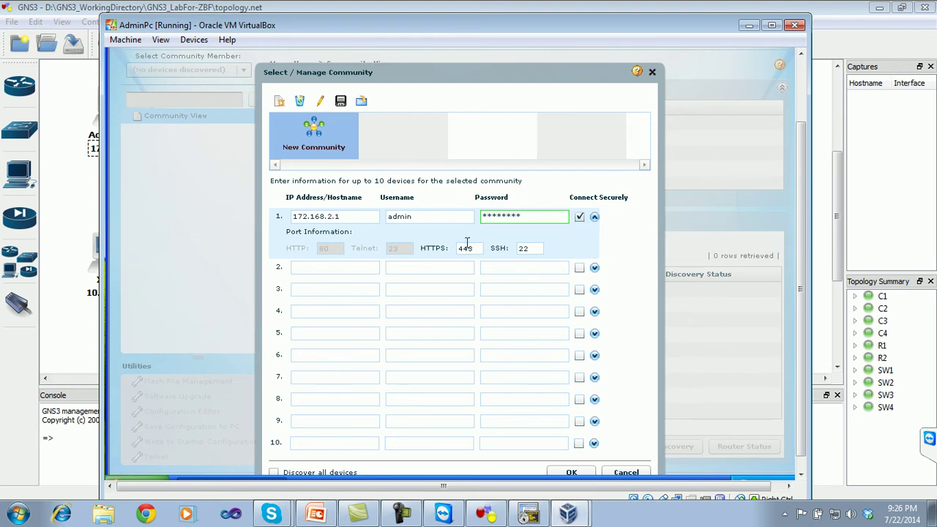
left_click(581, 218)
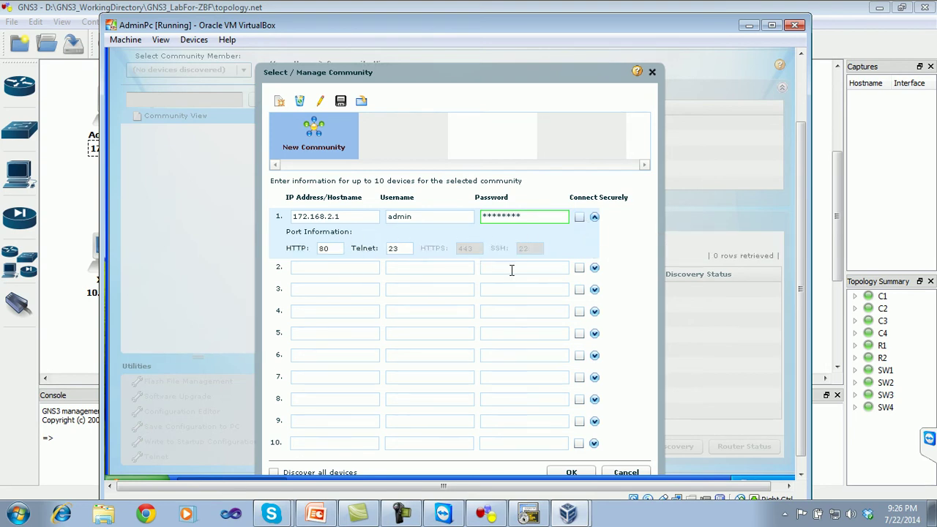
left_click_drag(524, 75, 519, 60)
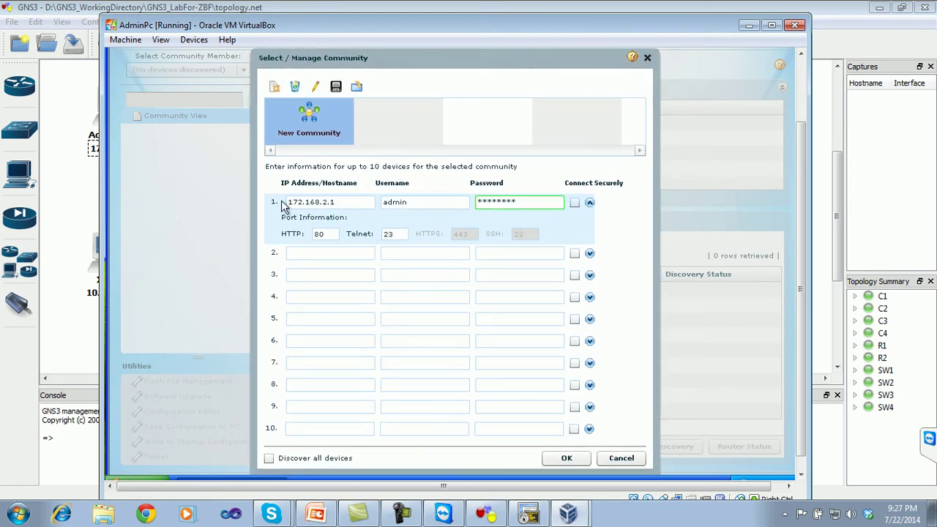
left_click(590, 203)
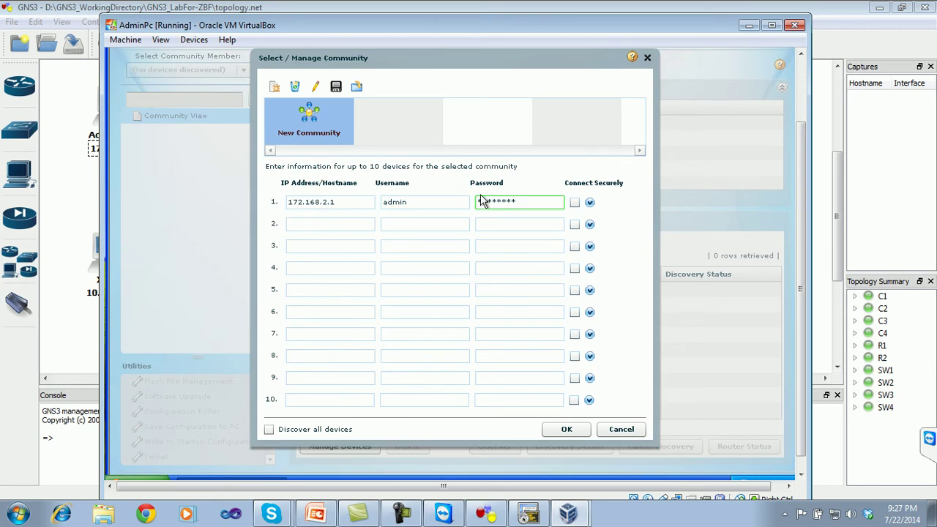
left_click_drag(344, 204, 262, 198)
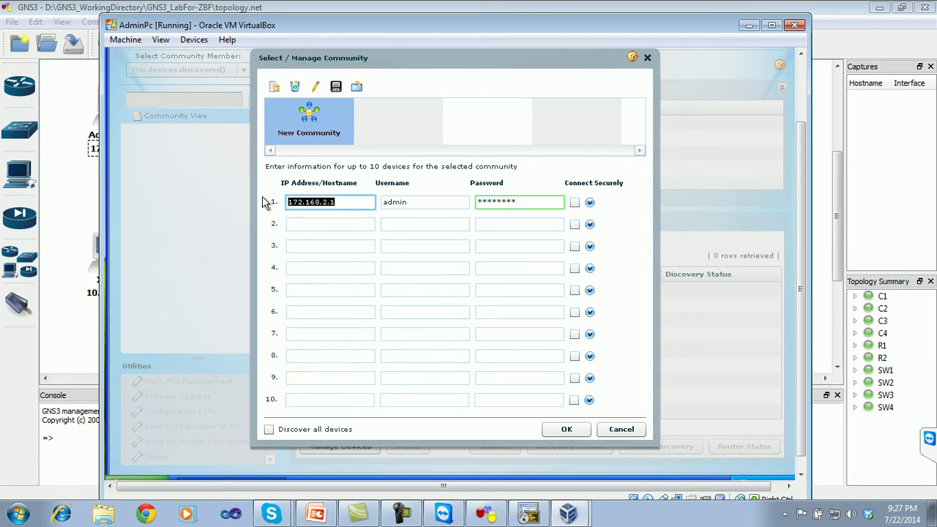
left_click_drag(412, 202, 379, 204)
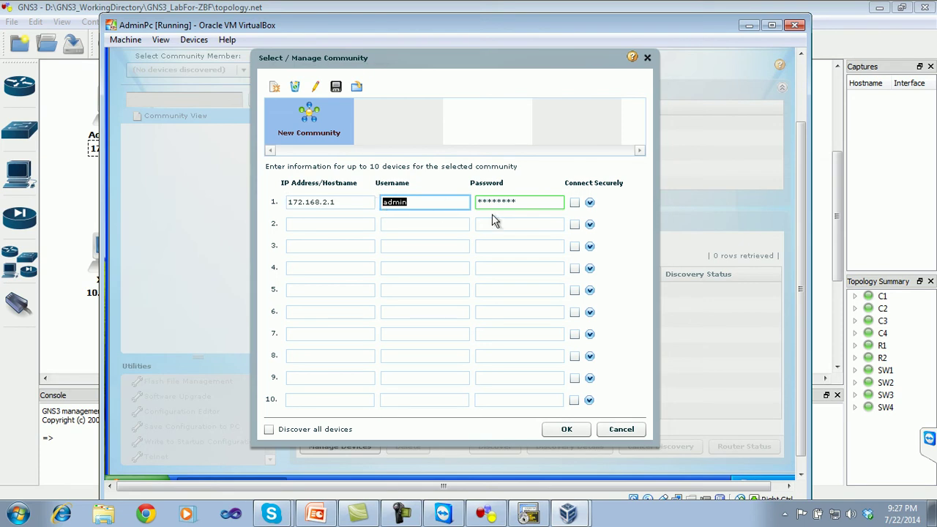
left_click_drag(538, 203, 482, 202)
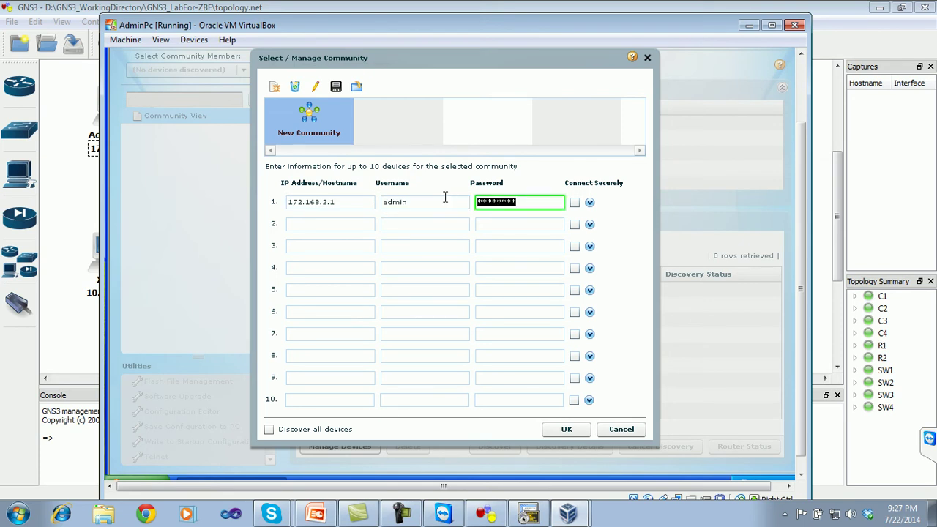
- Check R2's configuration in the SecureCRT console, then enable Discover all devices
left_click(529, 512)
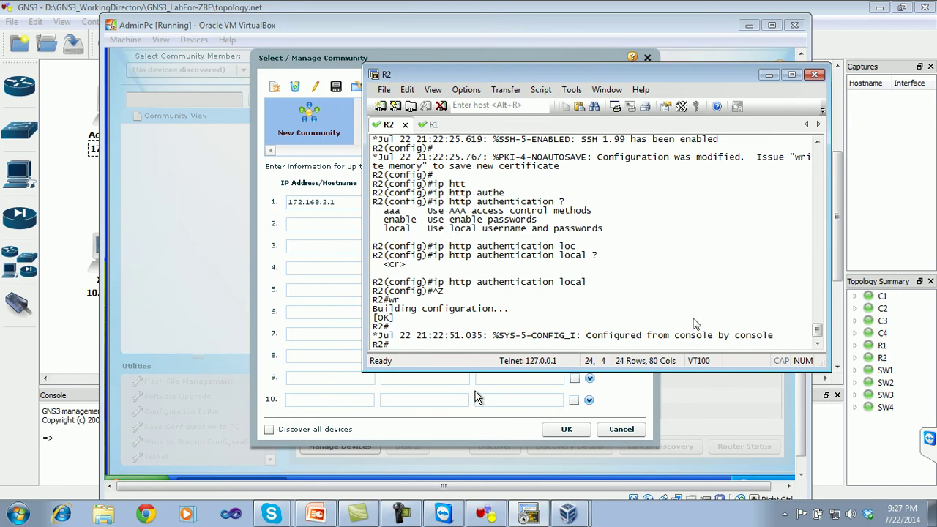
left_click_drag(818, 333, 818, 315)
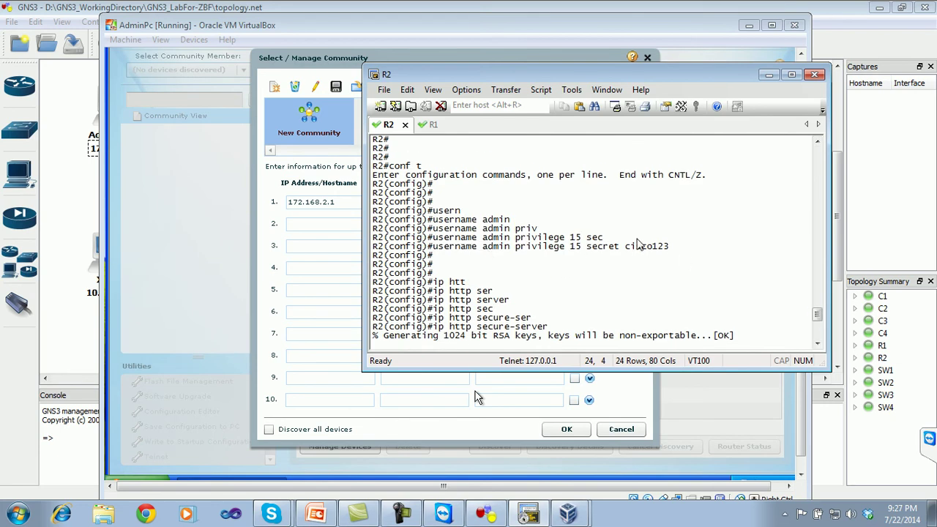
left_click_drag(818, 315, 817, 323)
left_click(768, 75)
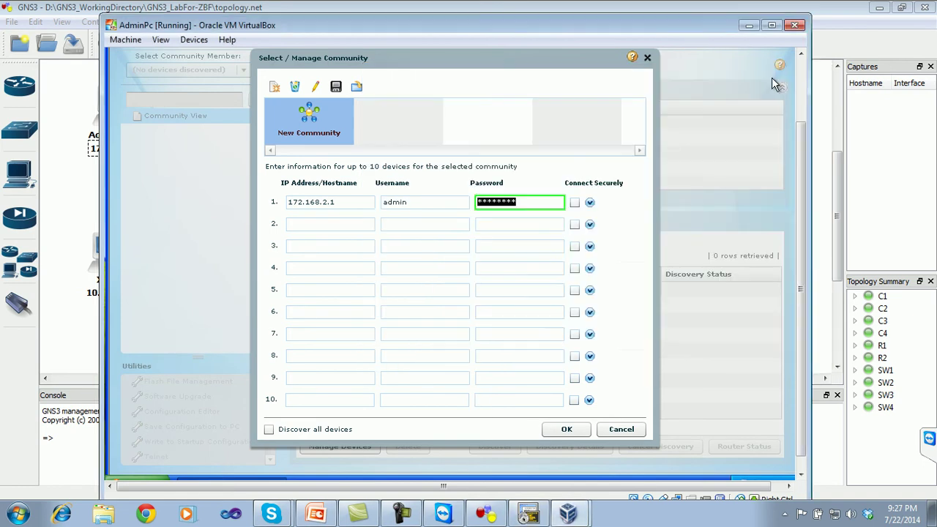
left_click(323, 430)
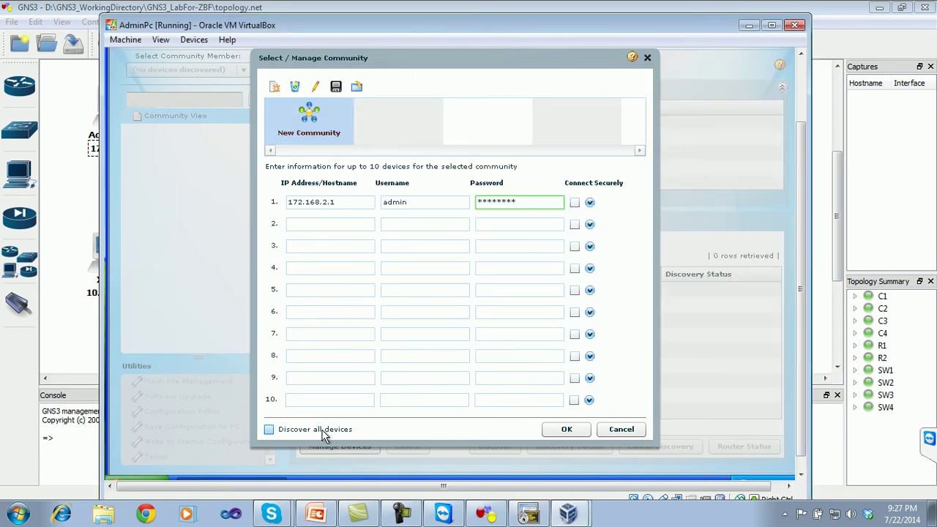
- Save the community, select router 172.168.2.1 in Community View, and return to GNS3
left_click(565, 430)
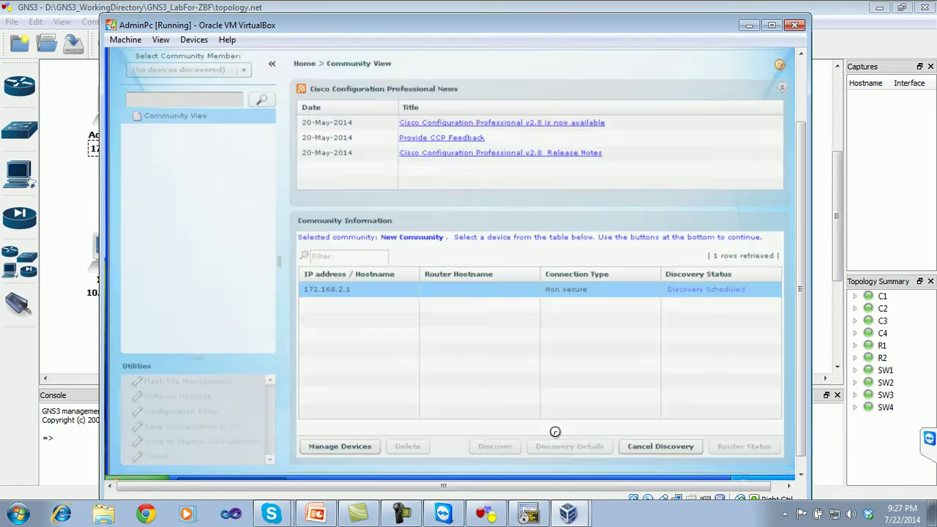
left_click(450, 300)
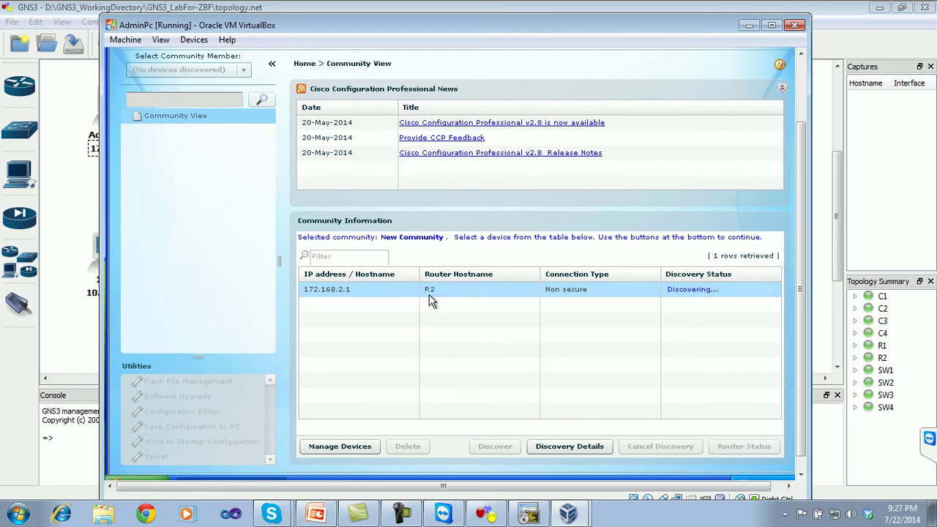
left_click(489, 514)
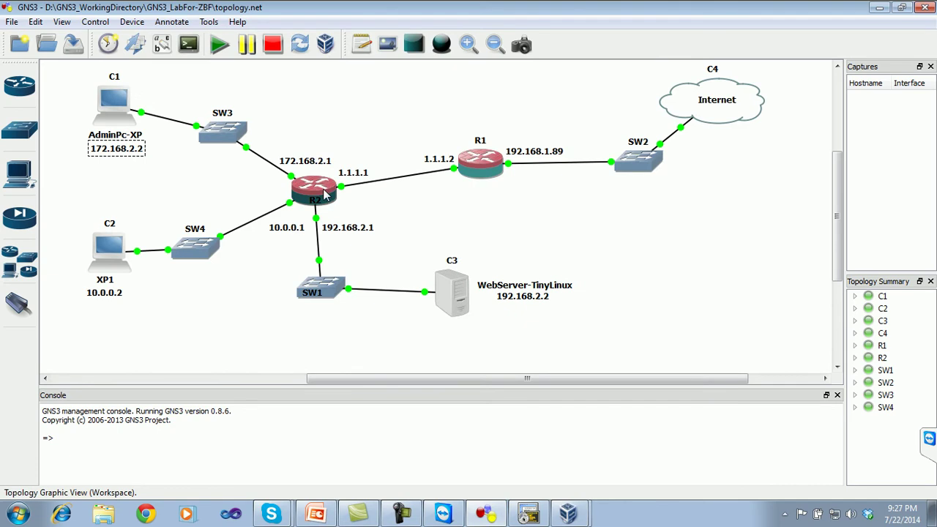
left_click(529, 514)
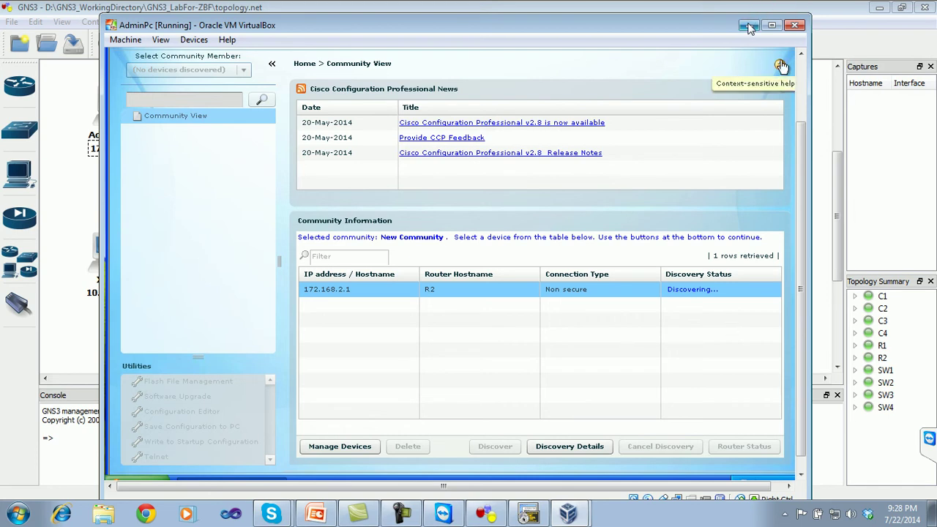
left_click(489, 515)
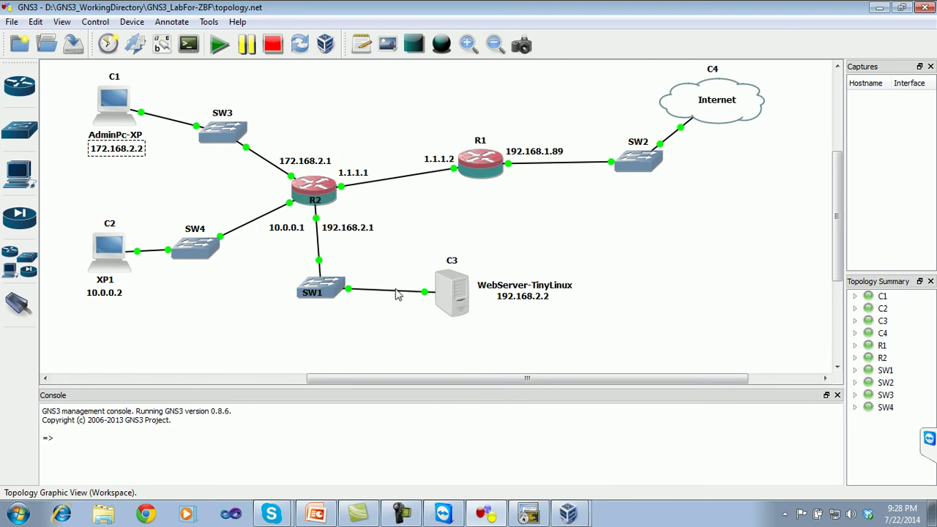
- Draw and resize a dashed ellipse enclosing SW1 and web server C3
left_click(443, 44)
left_click(409, 230)
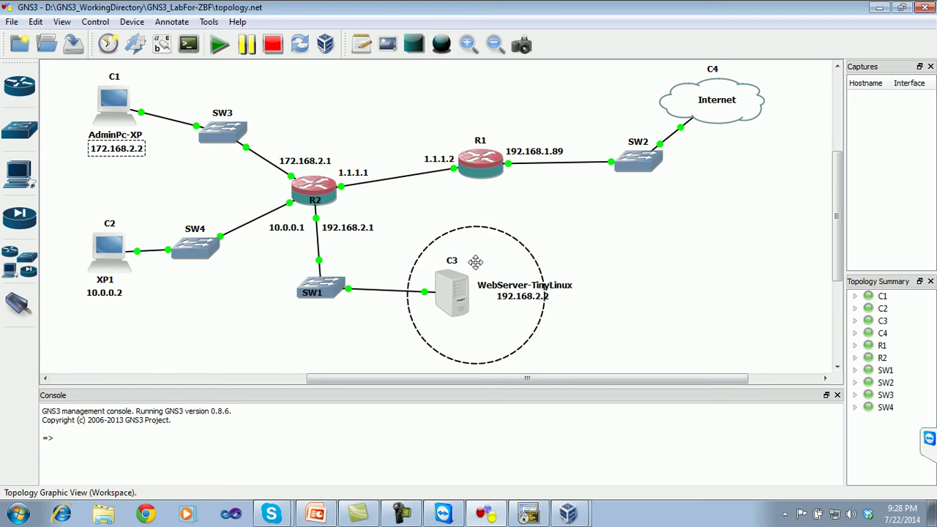
left_click_drag(479, 257, 366, 229)
left_click(366, 228)
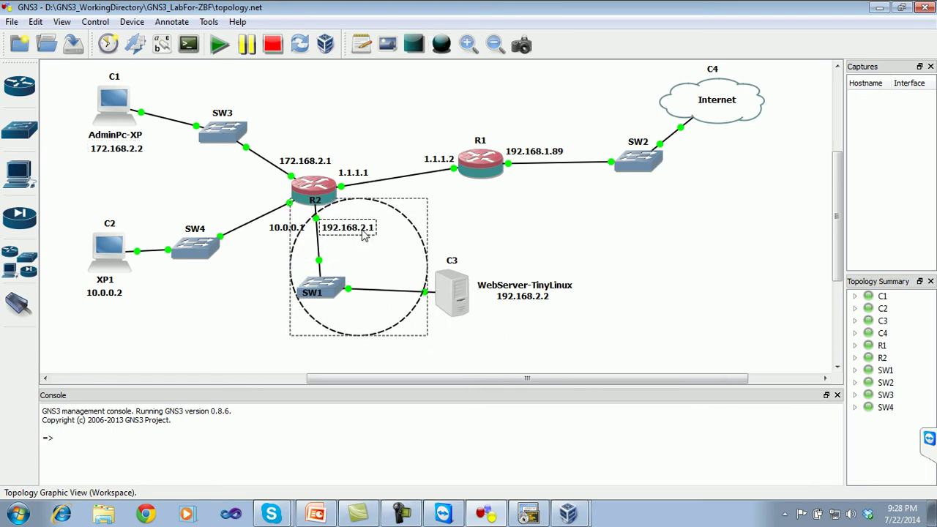
left_click_drag(427, 262, 598, 291)
left_click_drag(428, 336, 426, 360)
left_click_drag(443, 199, 437, 179)
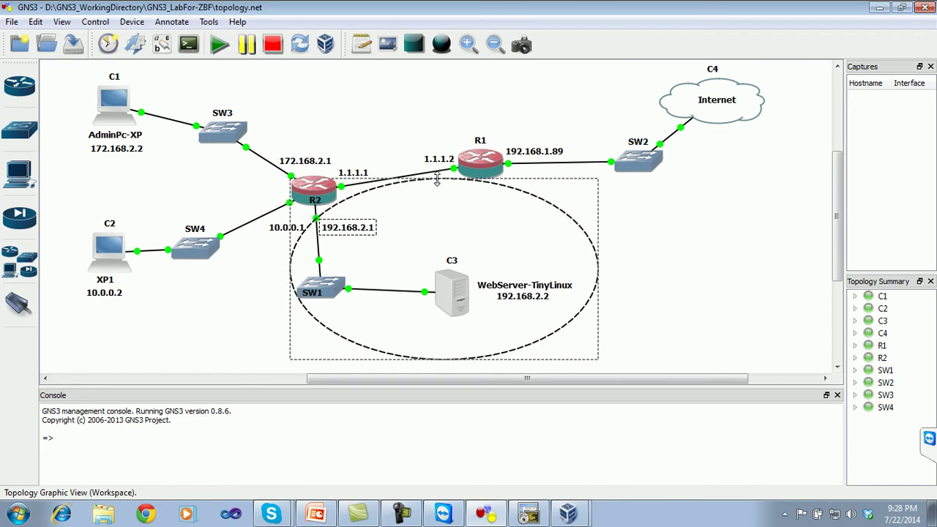
- Show interface names on all links and rearrange labels such as f2/0 and 10.0.0.1
left_click(227, 292)
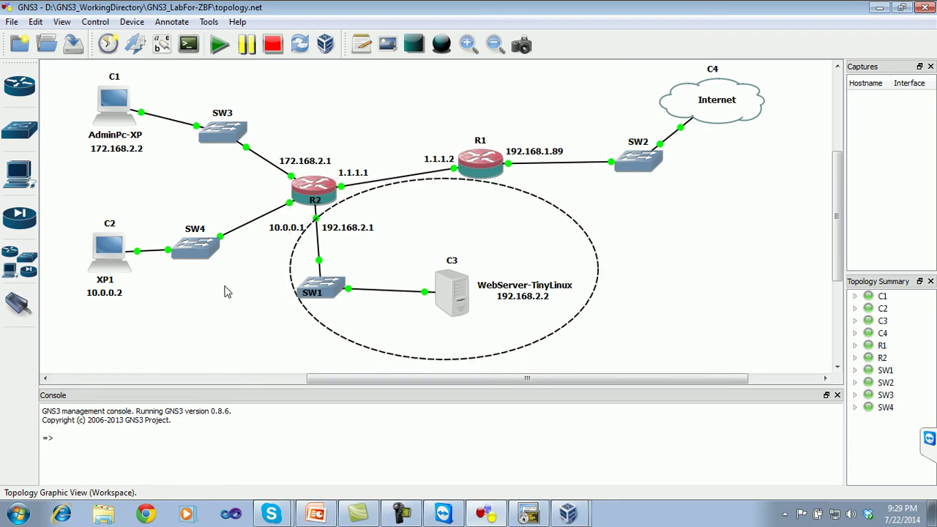
left_click_drag(365, 227, 364, 229)
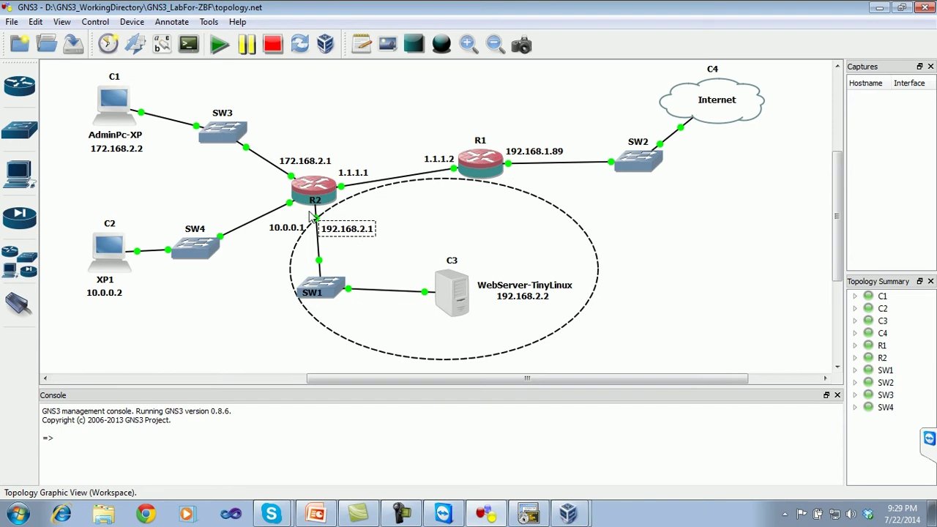
left_click(162, 45)
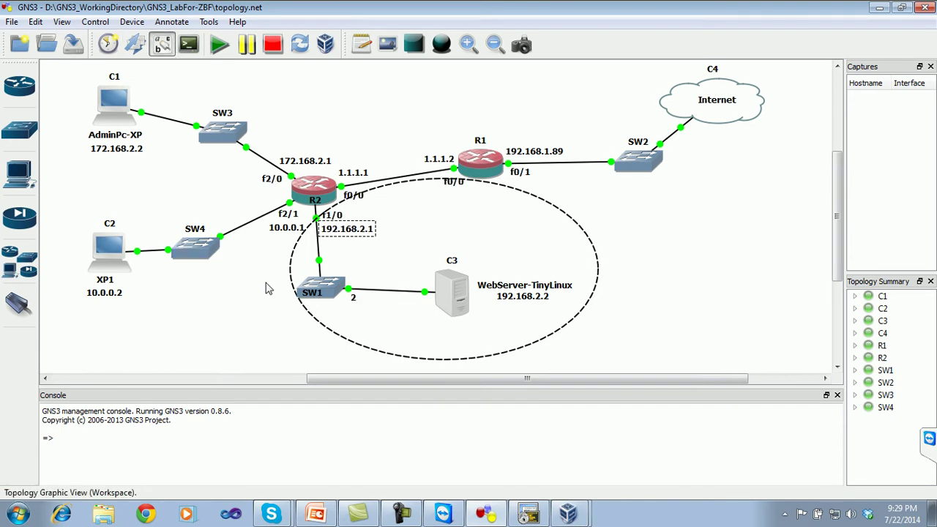
left_click_drag(337, 230, 352, 192)
left_click(338, 220)
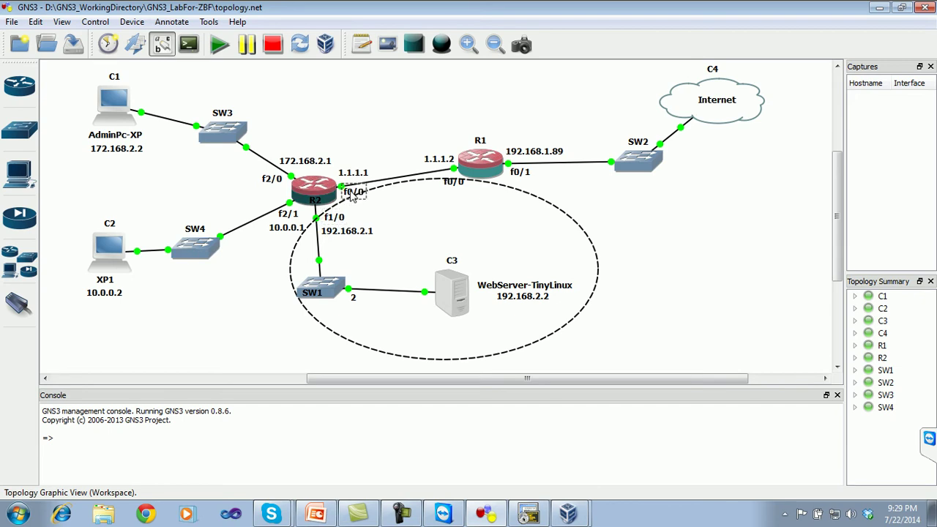
left_click_drag(272, 178, 275, 177)
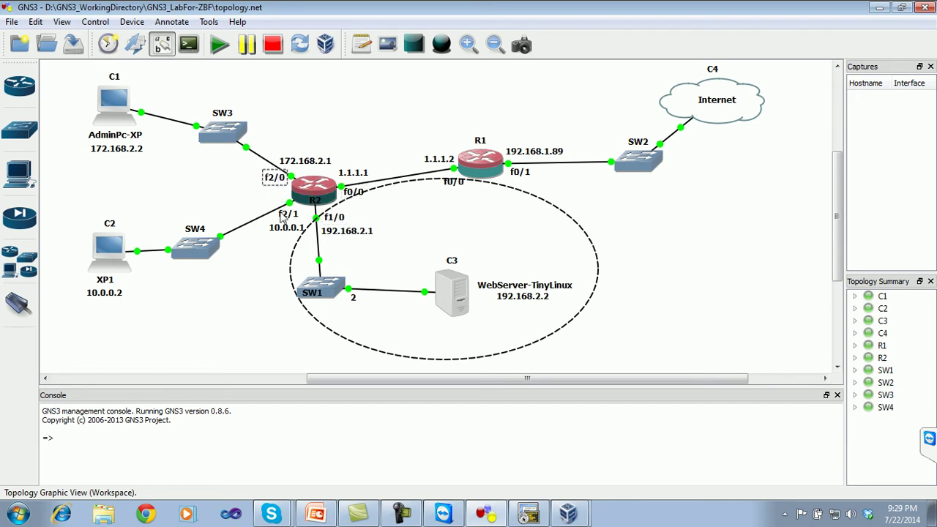
left_click_drag(282, 232, 270, 231)
left_click(258, 254)
- Fill the ellipse with light green through its style settings
right_click(378, 349)
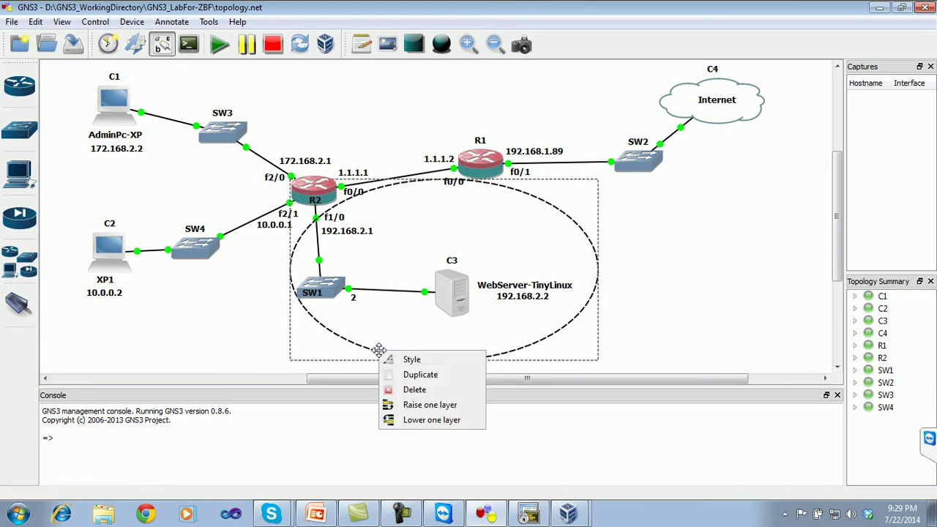
left_click(390, 359)
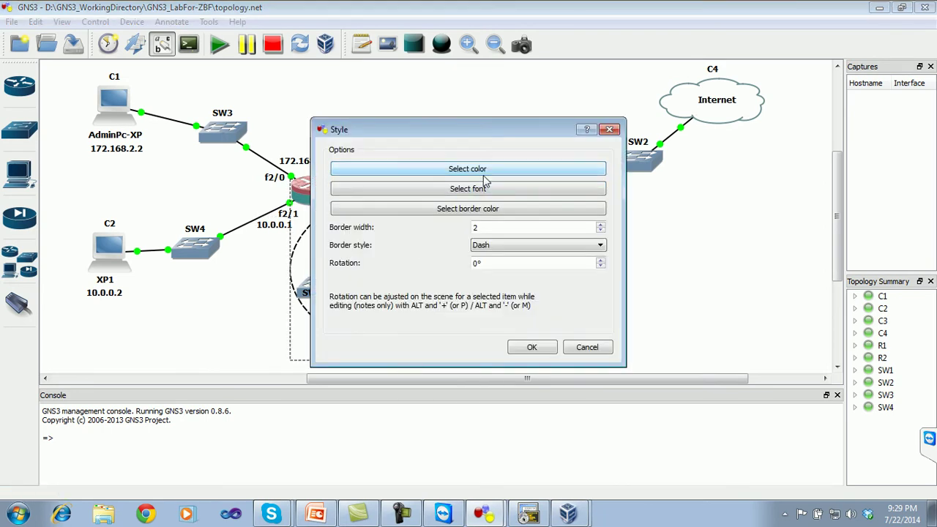
left_click(484, 170)
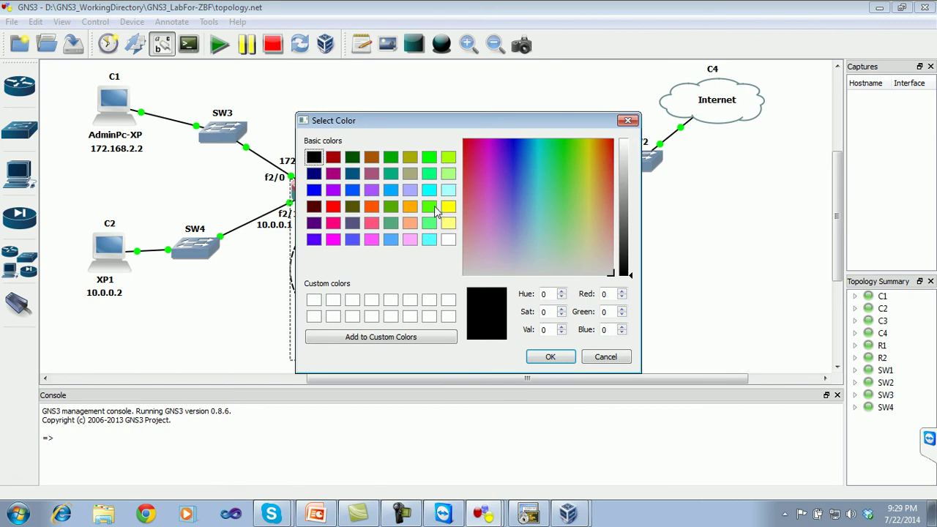
left_click(448, 207)
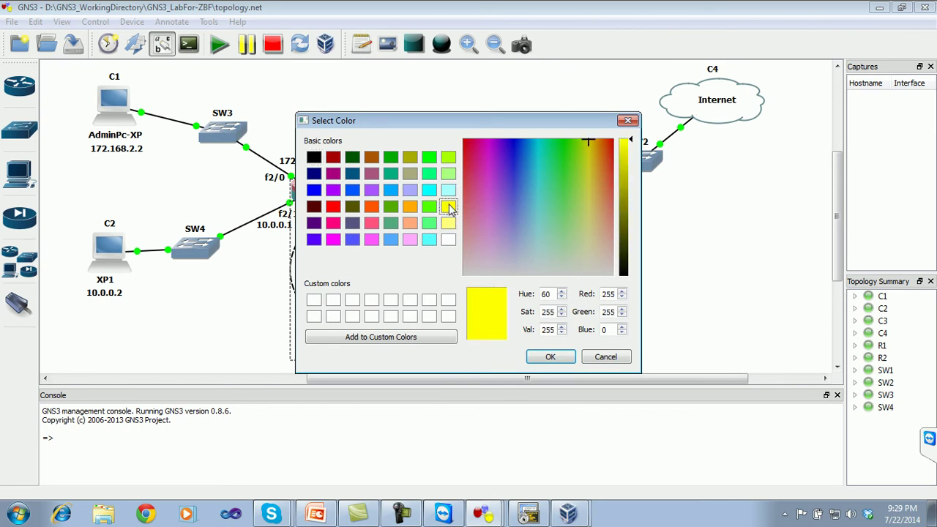
left_click(448, 223)
left_click(429, 224)
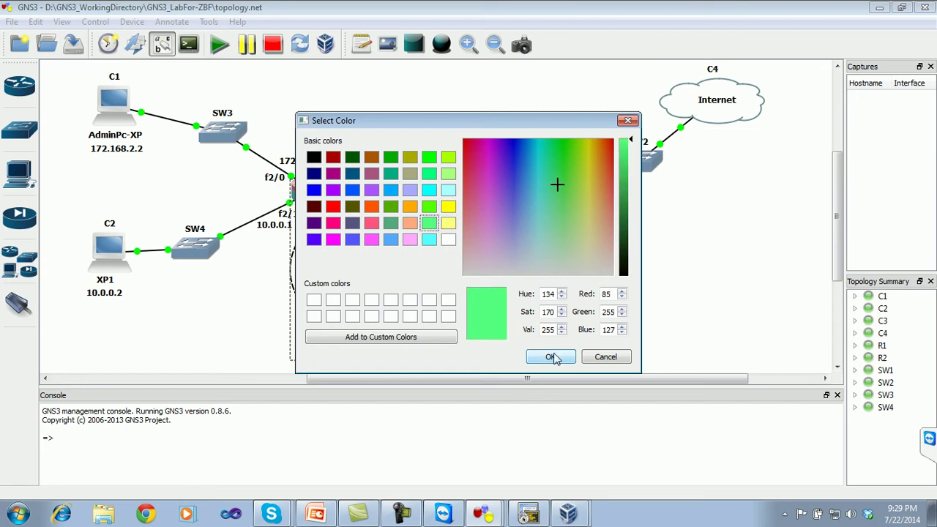
left_click(550, 359)
left_click(514, 349)
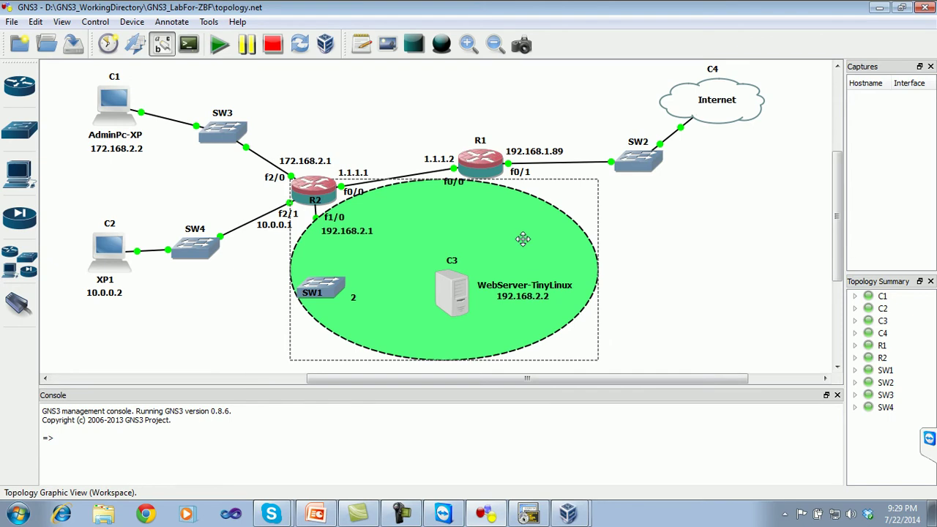
- Lower the ellipse one layer behind the devices and dismiss the notice
right_click(523, 238)
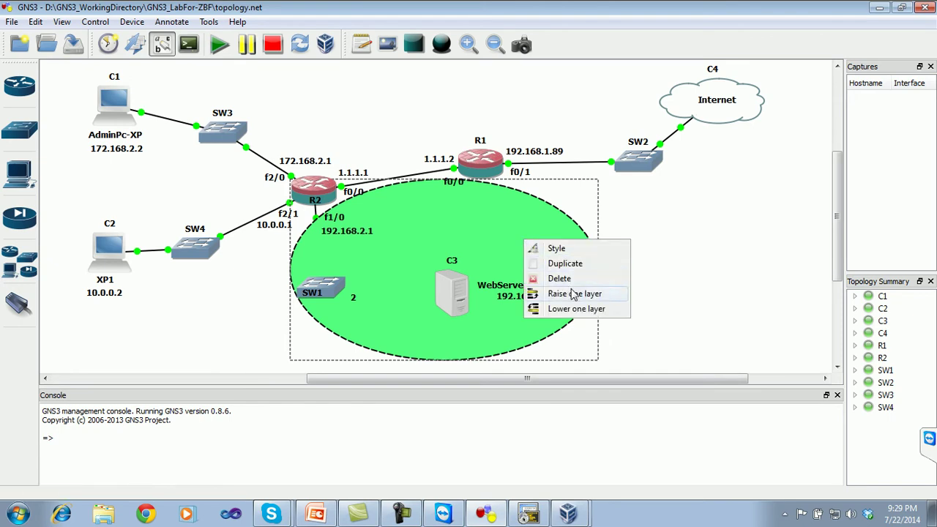
left_click(586, 311)
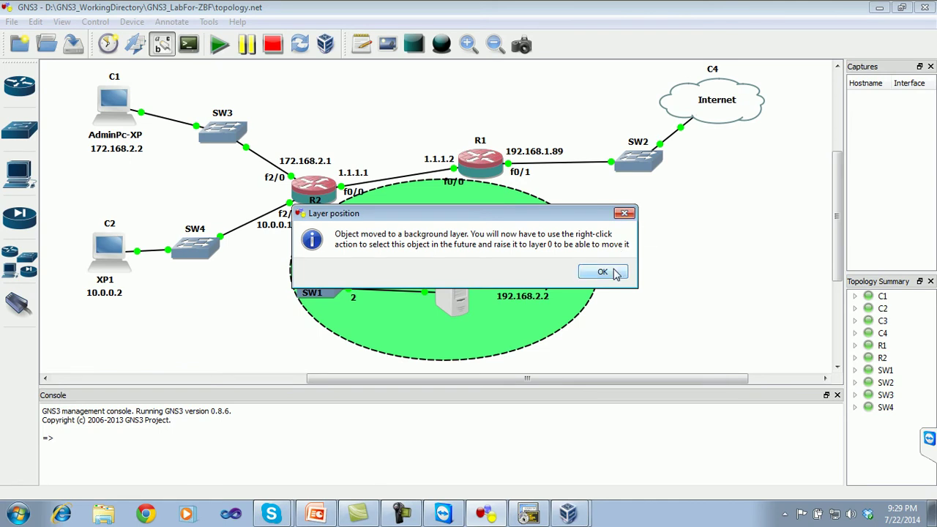
left_click(604, 271)
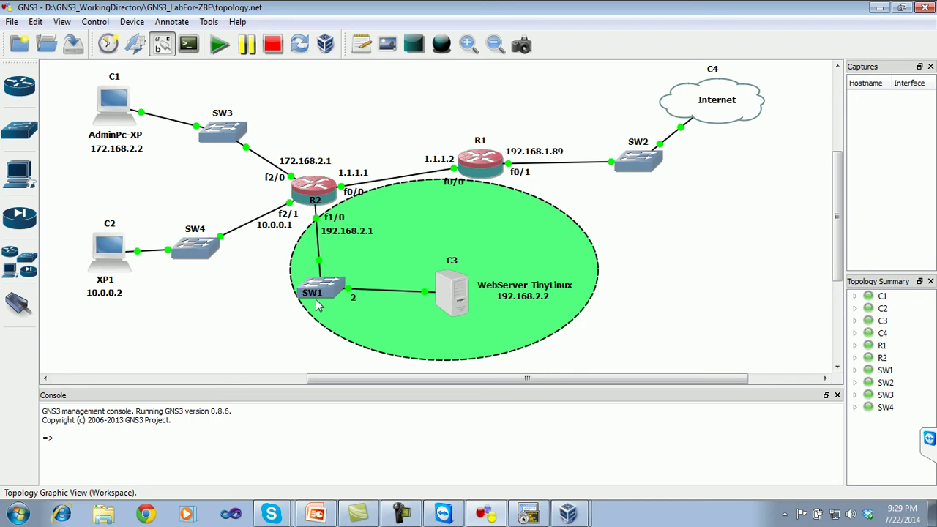
- Move SW1 and R1's f0/0 label, and readjust the green ellipse's position and layer
left_click_drag(320, 286, 325, 279)
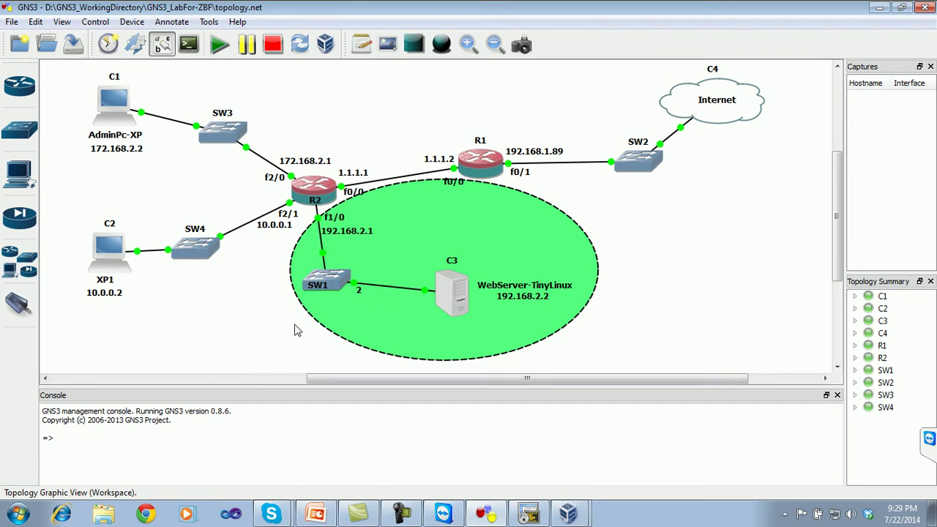
left_click_drag(453, 183, 449, 177)
right_click(585, 253)
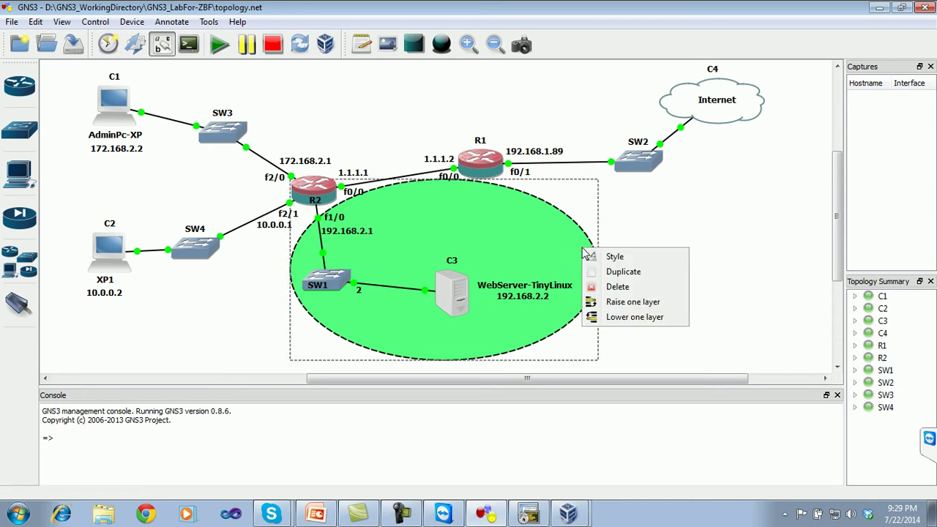
left_click(593, 246)
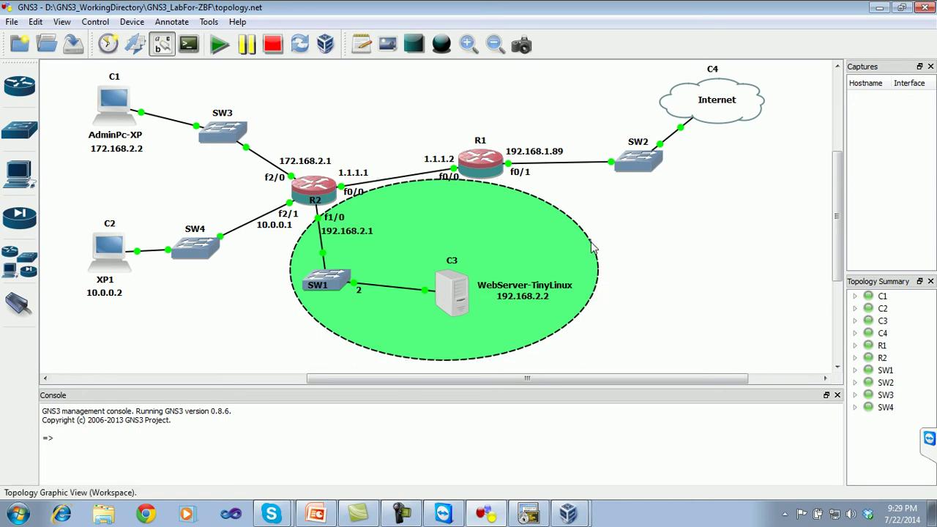
right_click(594, 253)
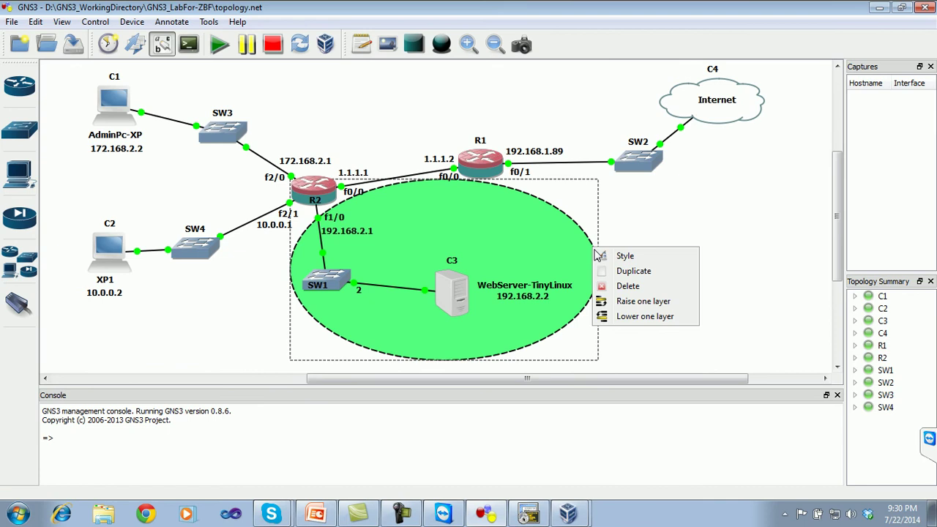
left_click(607, 302)
left_click_drag(571, 231, 543, 248)
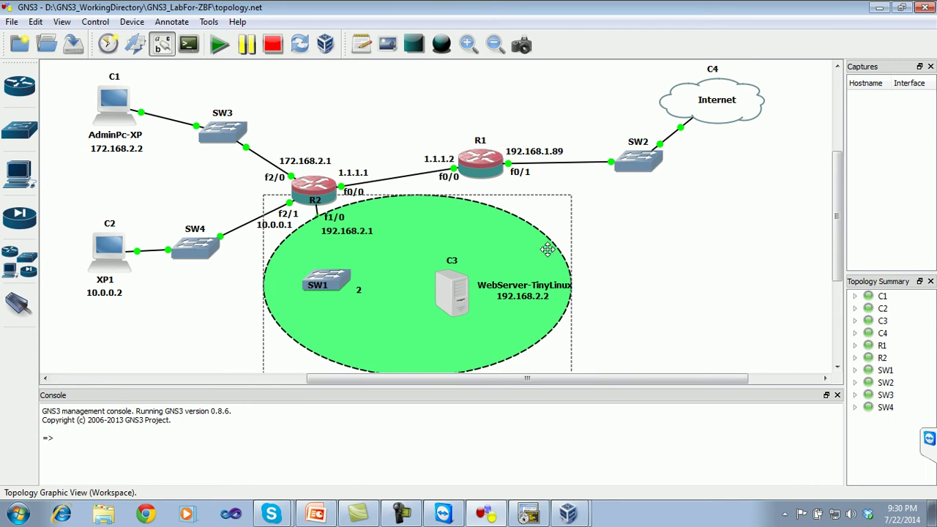
right_click(549, 250)
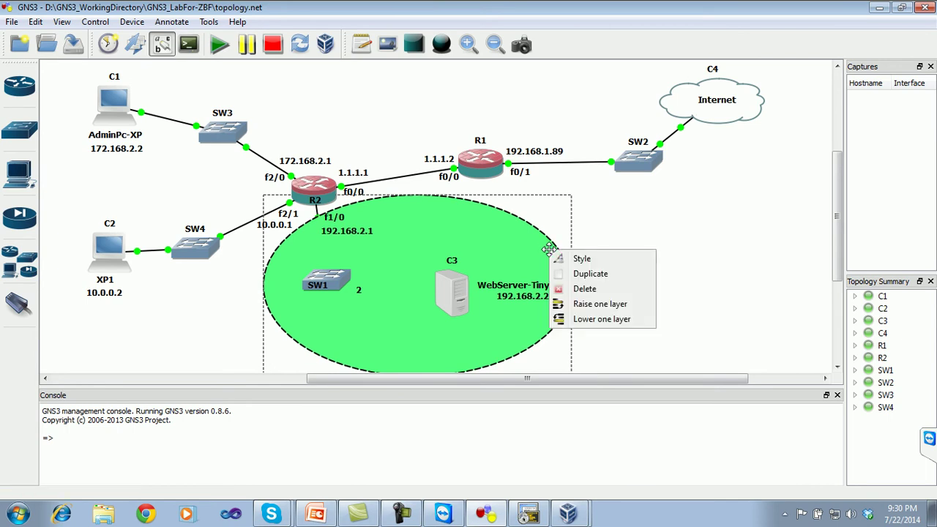
left_click(582, 320)
left_click(602, 273)
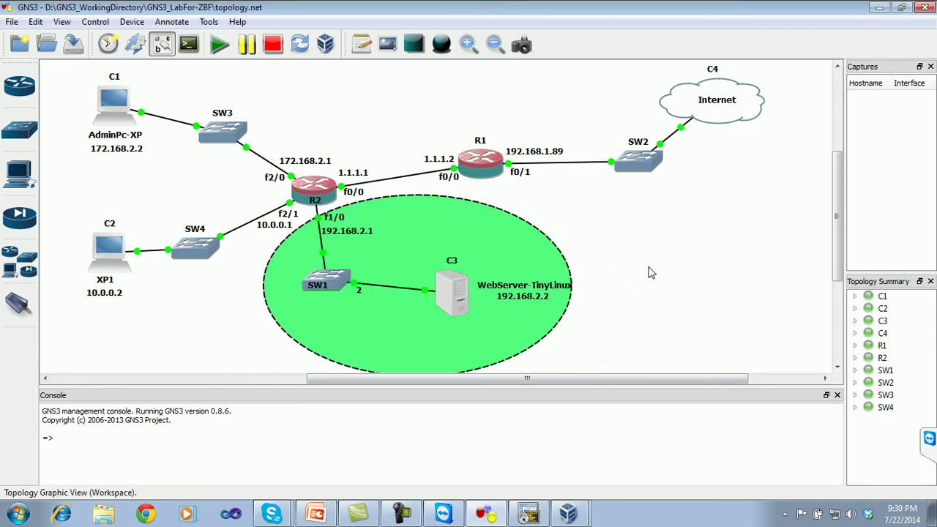
- Reposition SW3, SW4, C2 and R2's f2/0 and f2/1 labels
double_click(549, 290)
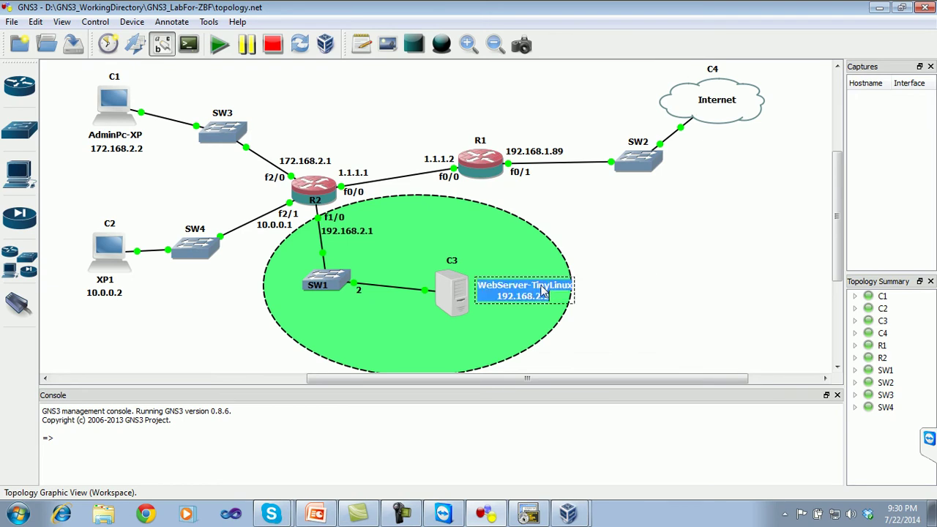
left_click(669, 224)
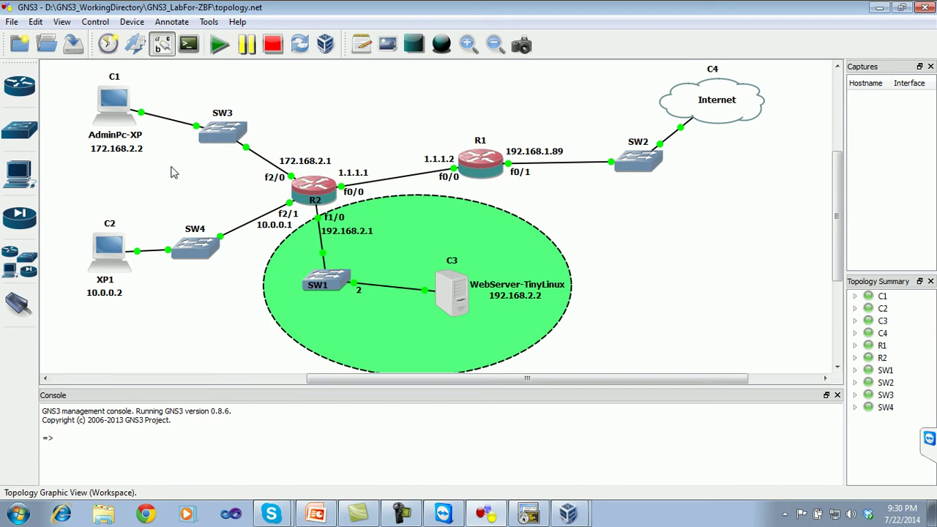
left_click_drag(211, 144, 198, 155)
left_click_drag(181, 253, 177, 226)
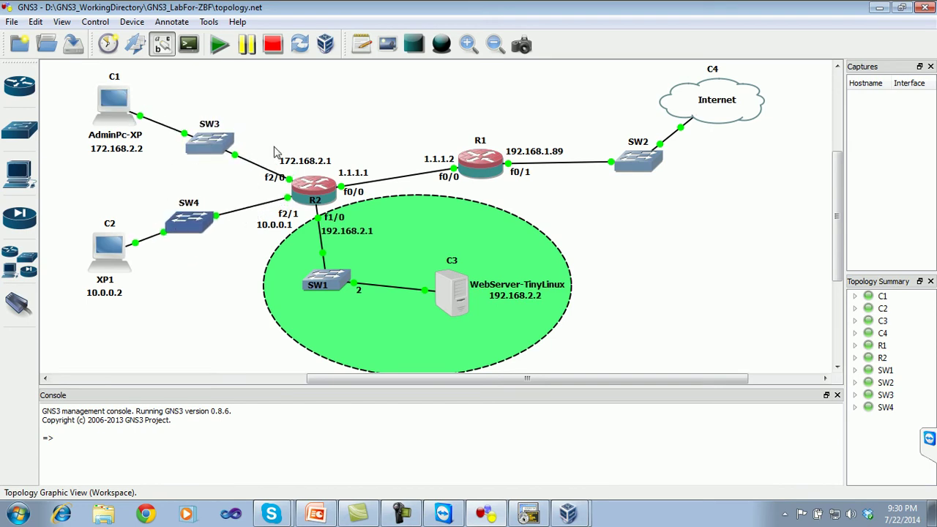
left_click_drag(275, 180, 272, 174)
left_click_drag(289, 215, 271, 227)
left_click_drag(121, 247, 121, 227)
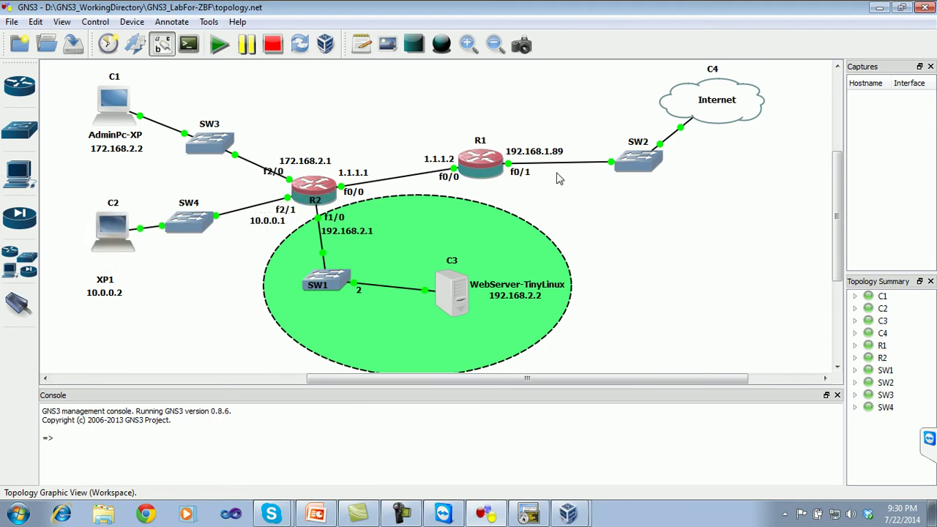
mouse_move(836, 179)
left_mouse_down()
mouse_move(836, 165)
mouse_move(835, 192)
mouse_move(832, 153)
mouse_move(831, 172)
left_mouse_up()
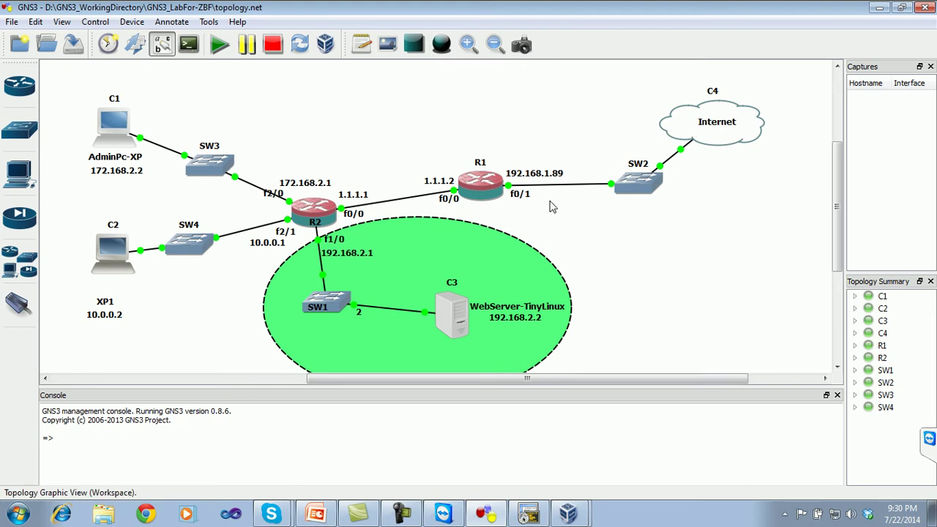
- Place R2's f2/0 label beside its link and close the console panel
left_click(275, 196)
left_click_drag(277, 199, 271, 208)
left_click(293, 189)
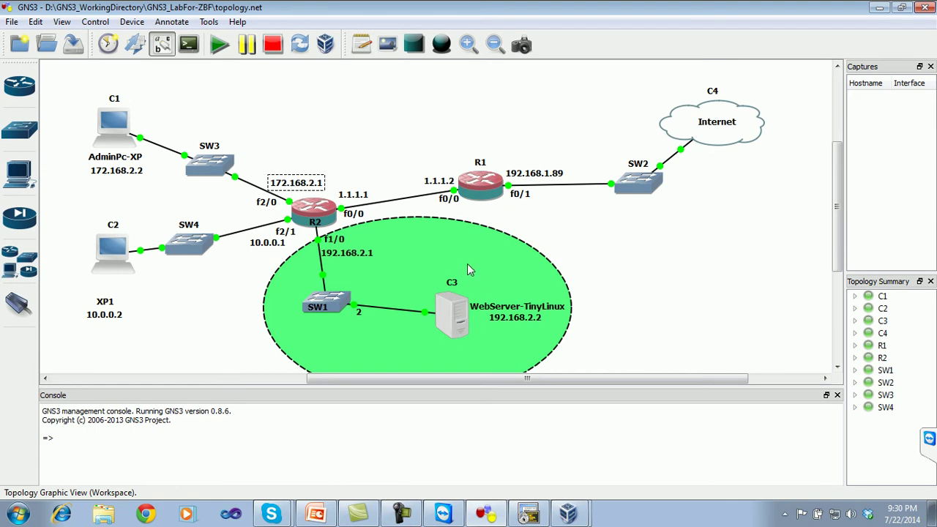
left_click(533, 513)
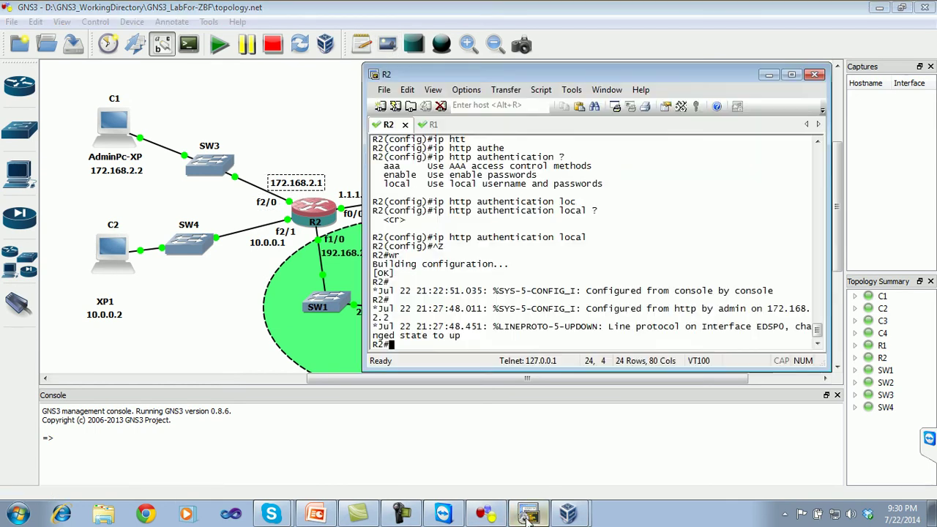
left_click(542, 516)
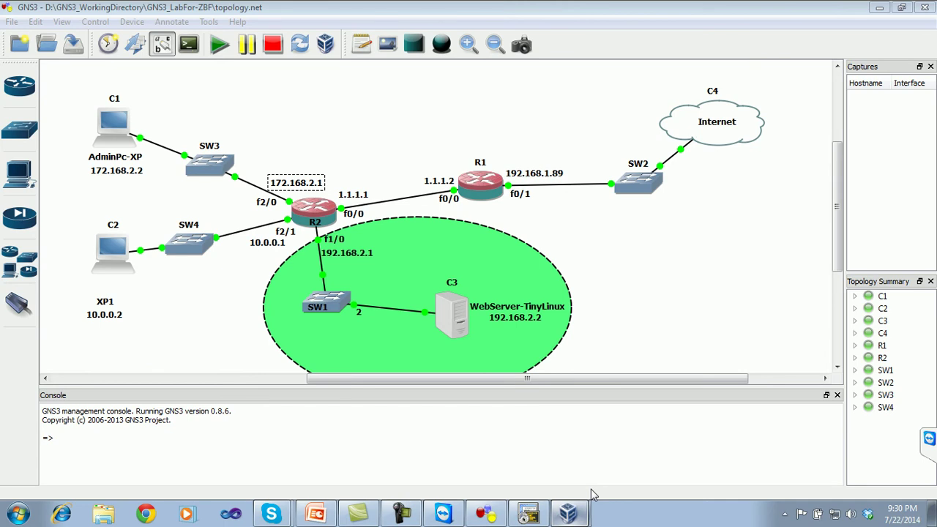
left_click(837, 395)
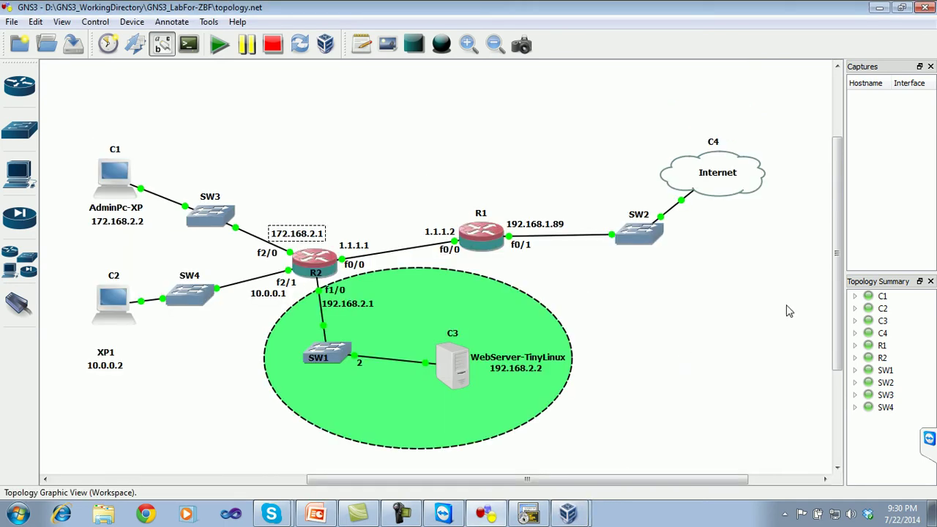
left_click_drag(678, 480, 653, 492)
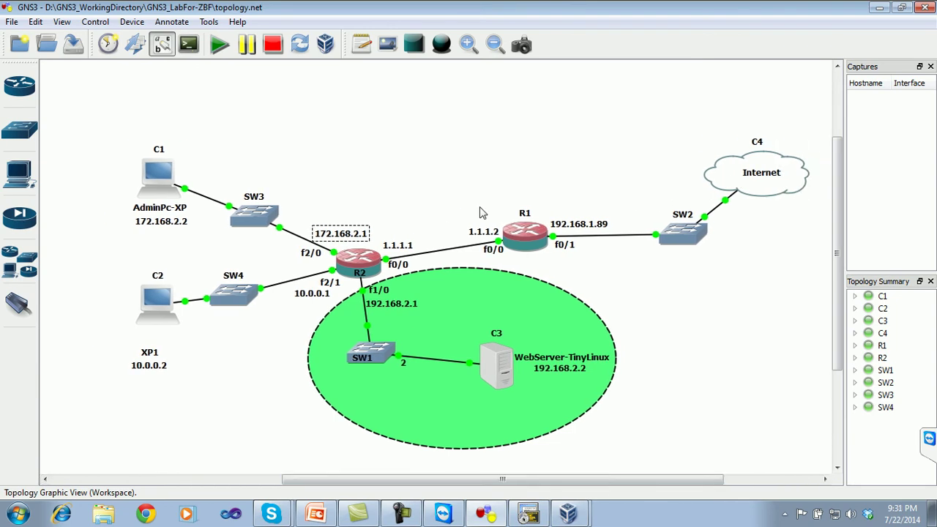
- Draw a dashed ellipse and resize it to enclose C1, SW3, C2 and SW4
left_click(441, 44)
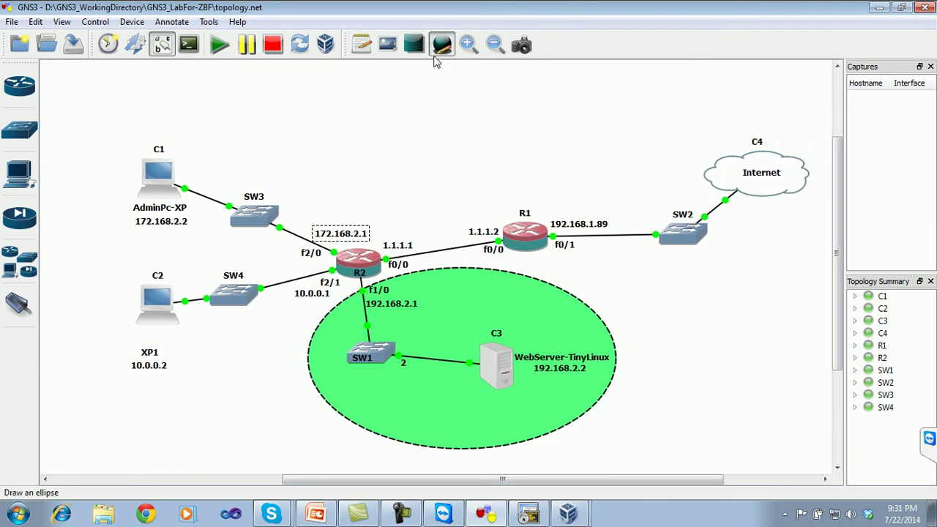
left_click(94, 183)
left_click_drag(136, 236, 123, 196)
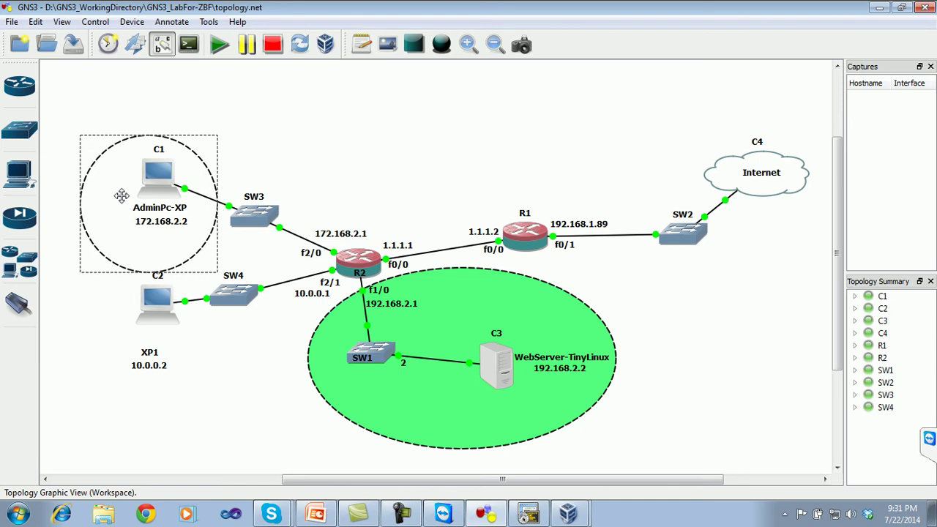
left_click_drag(210, 214, 347, 252)
left_click_drag(199, 272, 181, 375)
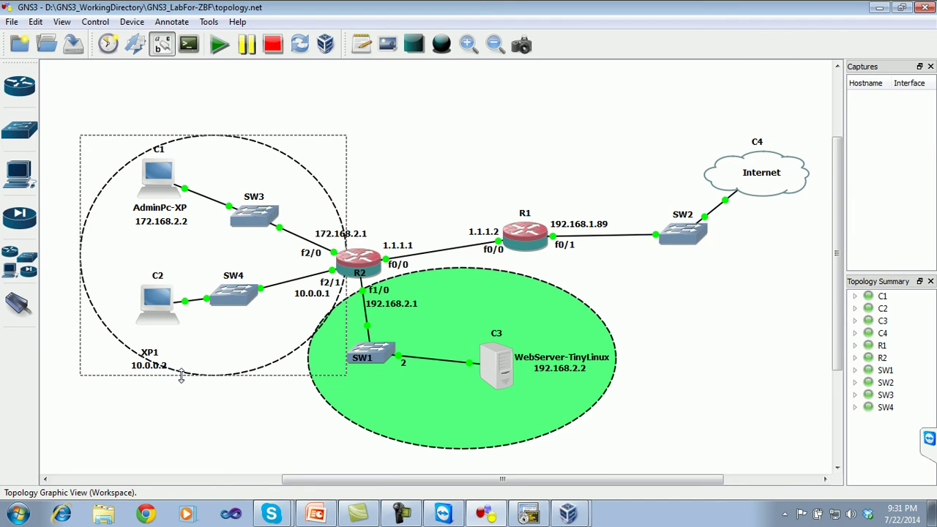
left_click(158, 396)
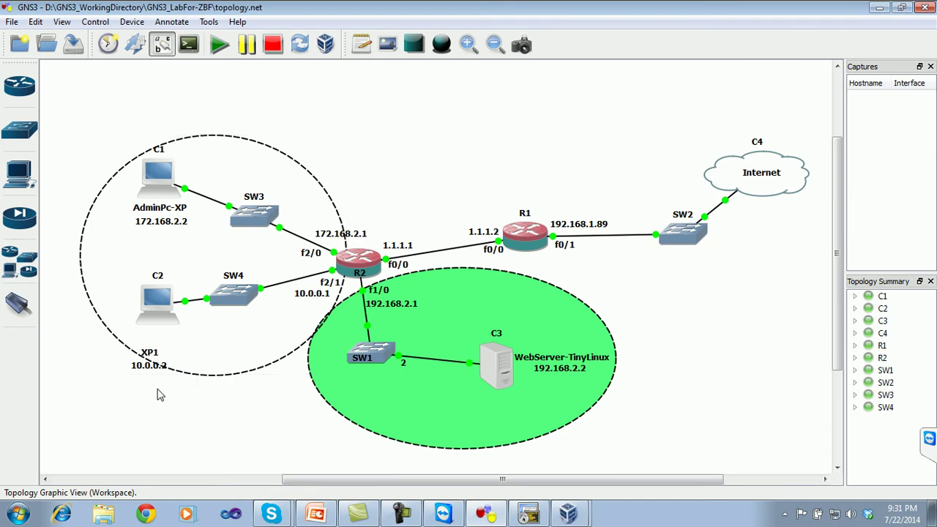
- Move the XP1 and 10.0.0.2 labels up beneath the C2 PC
left_click_drag(150, 353, 157, 335)
left_click_drag(150, 373, 162, 355)
left_click(504, 152)
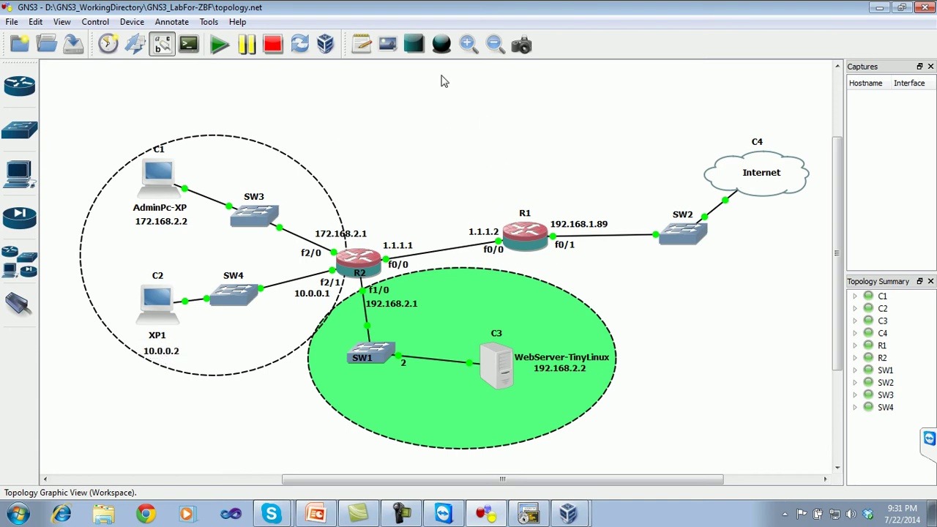
- Add 'Inside Zoon' in the left ellipse and 'DMZ Zoon' in the green zone
left_click(362, 44)
left_click(115, 255)
type("Inside Zoon")
left_click(252, 456)
left_click(362, 45)
left_click(411, 402)
type("DMZ Zoon")
left_click(659, 338)
- Add an 'OutSide Zoon' note in the outside area, then bring the AdminPc CCP session forward
left_click(363, 45)
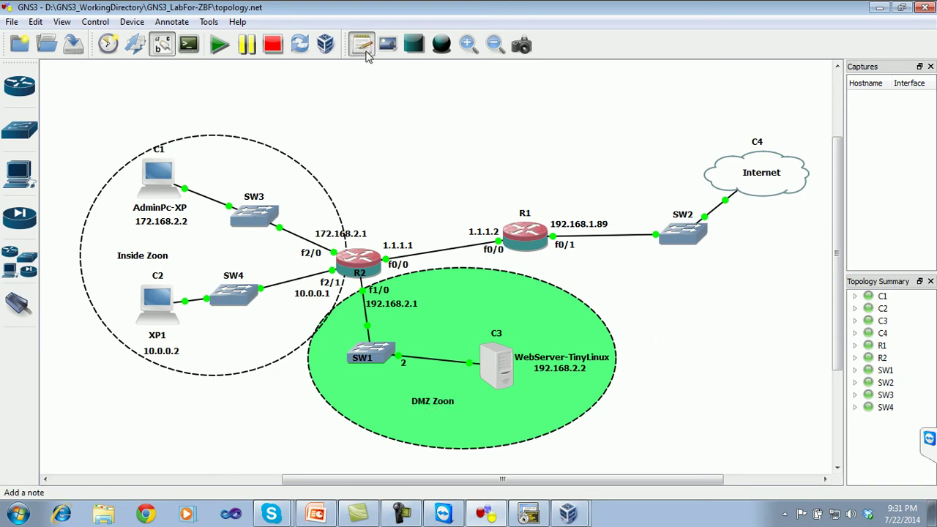
left_click(431, 183)
type("OutSide")
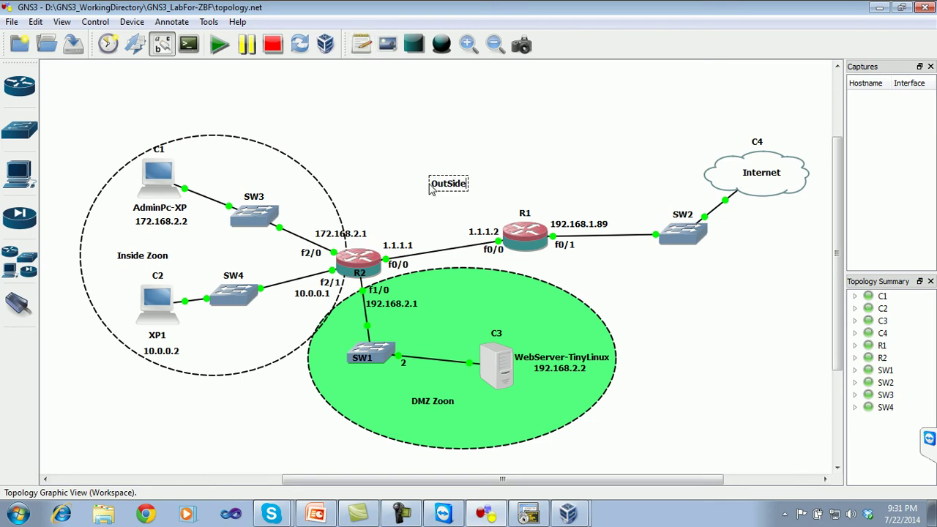
left_click_drag(445, 190, 449, 197)
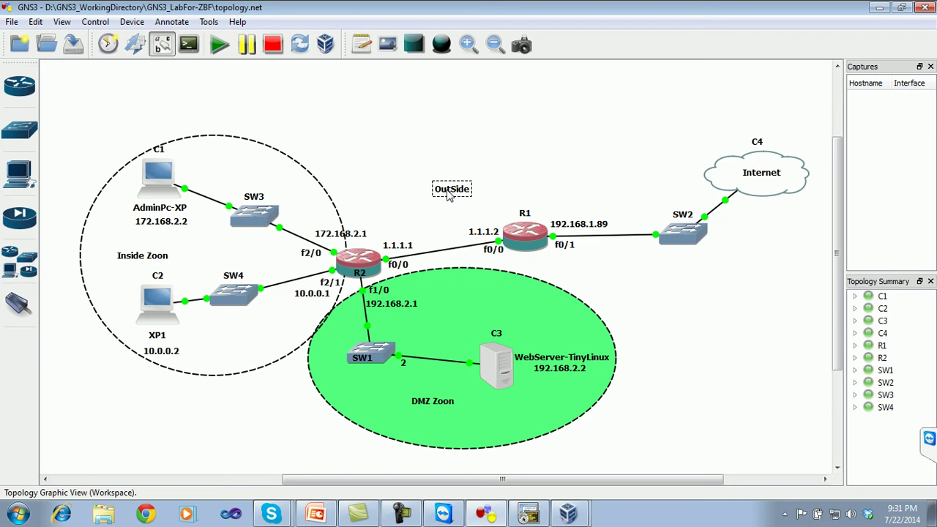
double_click(452, 190)
left_click(472, 193)
type("Zoon")
left_click(550, 152)
left_click(568, 513)
left_click(603, 489)
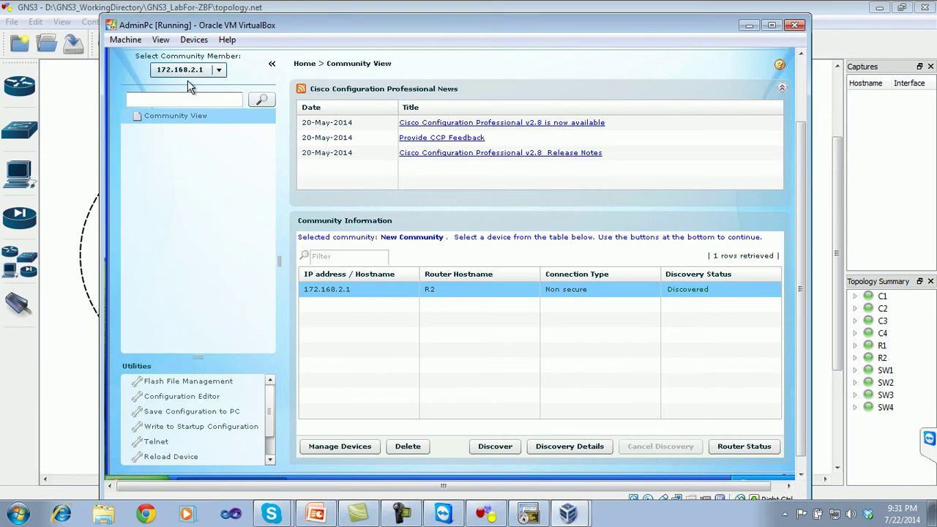
- Expand Configure > Security > Firewall and open the Firewall page for router 172.168.2.1
left_click_drag(800, 197, 801, 115)
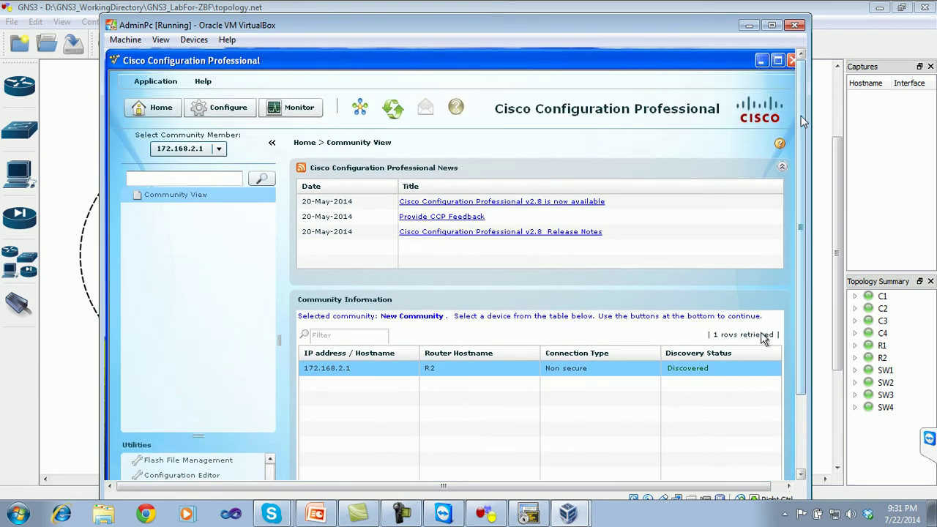
left_click(230, 108)
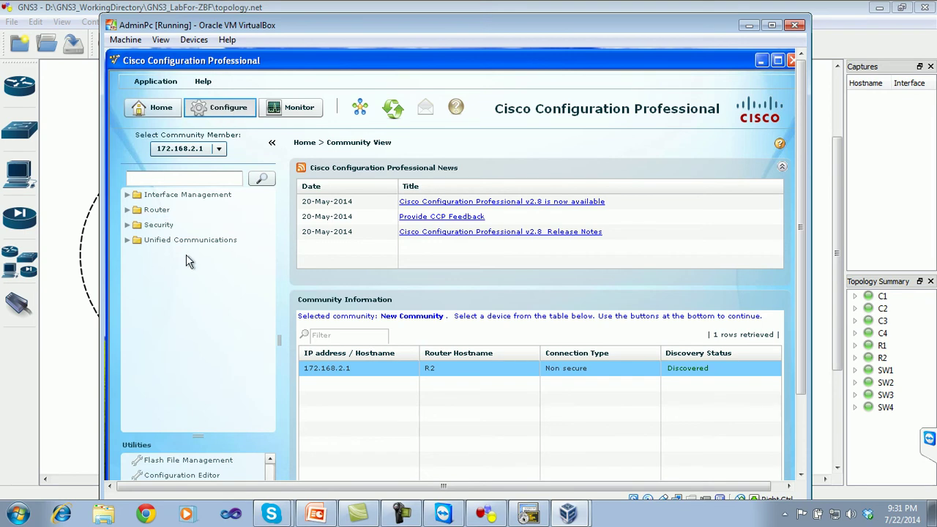
left_click(128, 227)
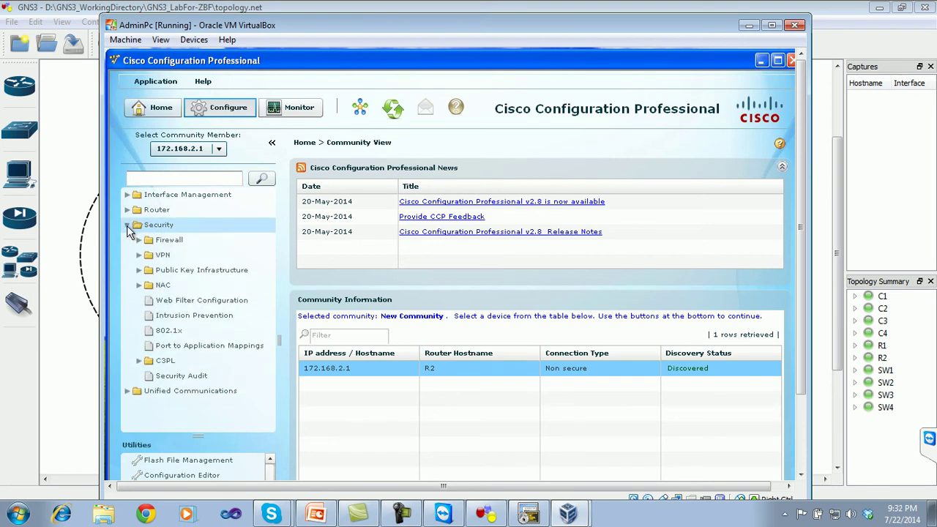
left_click(142, 244)
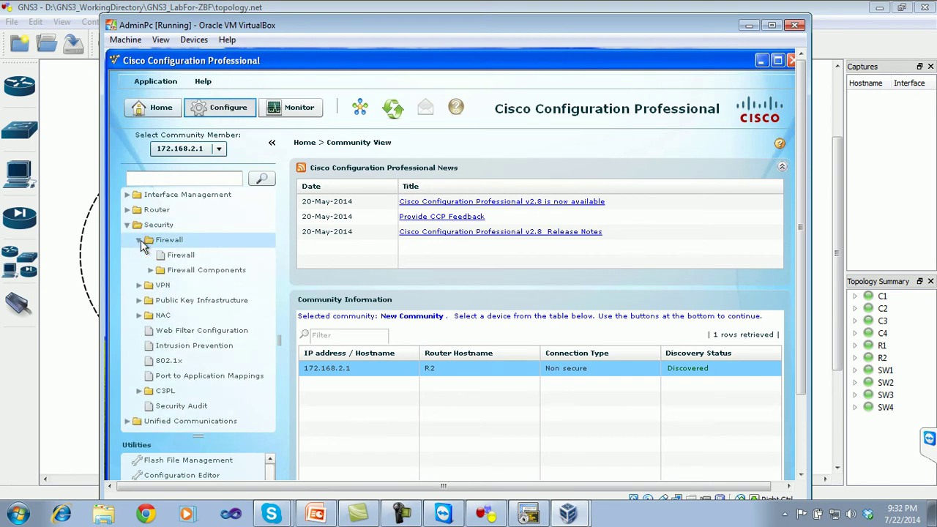
left_click(182, 257)
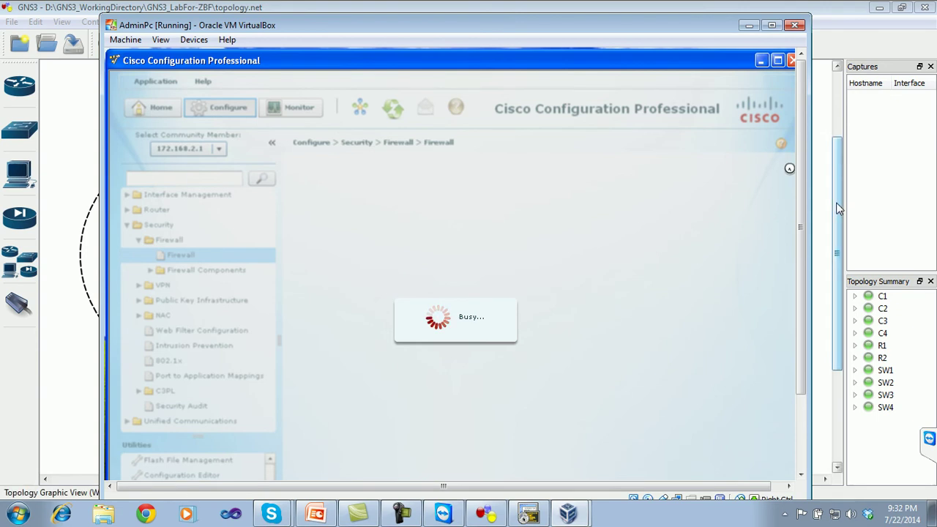
mouse_move(808, 205)
left_mouse_down()
mouse_move(846, 202)
mouse_move(817, 200)
left_mouse_up()
- After checking the GNS3 topology, select the Advanced Firewall task and launch it
left_click_drag(713, 30, 709, 23)
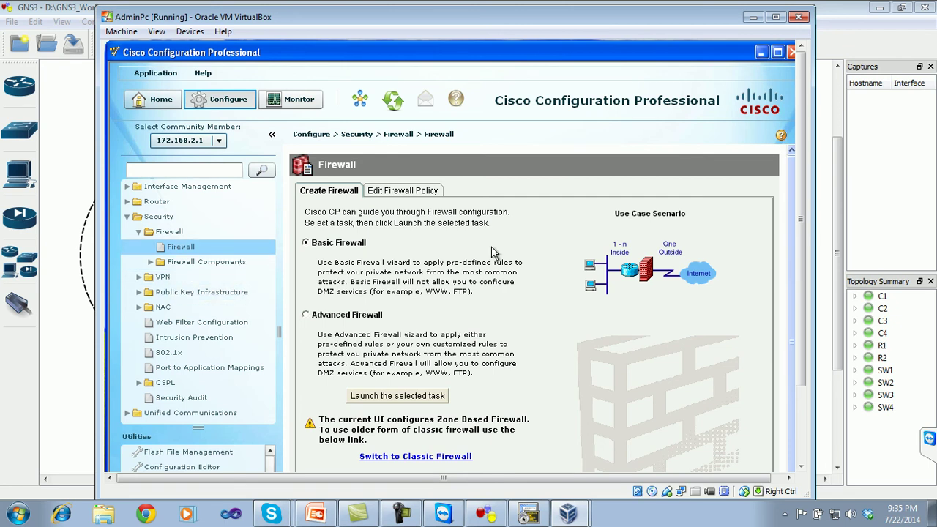
left_click(487, 514)
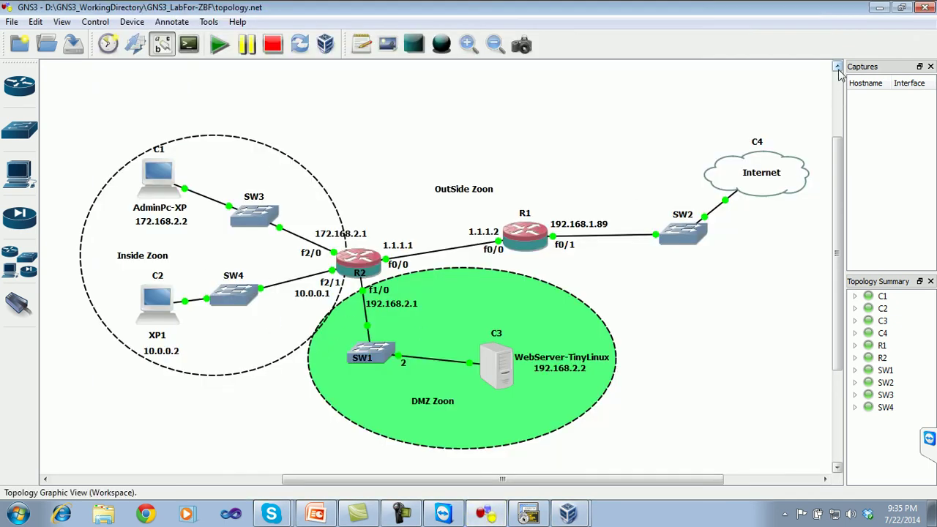
left_click(568, 514)
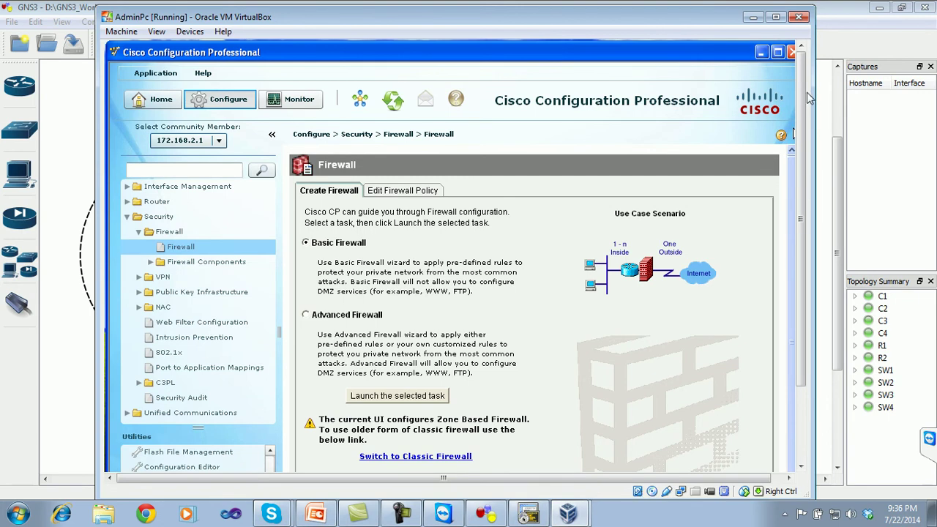
scroll(803, 95, "down", 3)
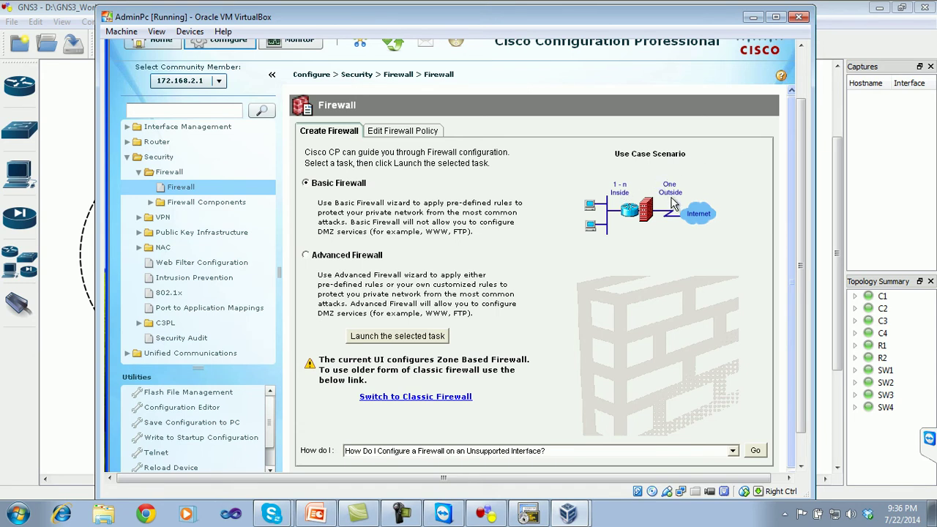
left_click(316, 256)
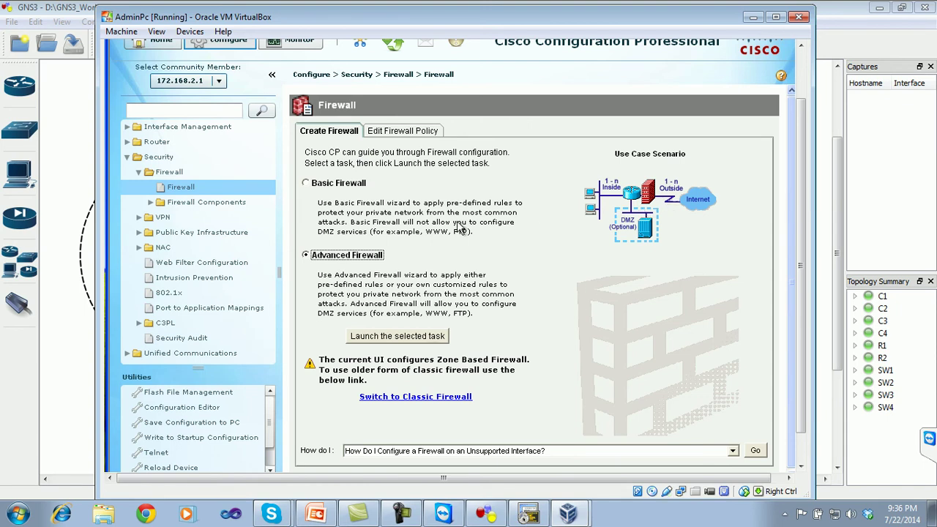
left_click(412, 344)
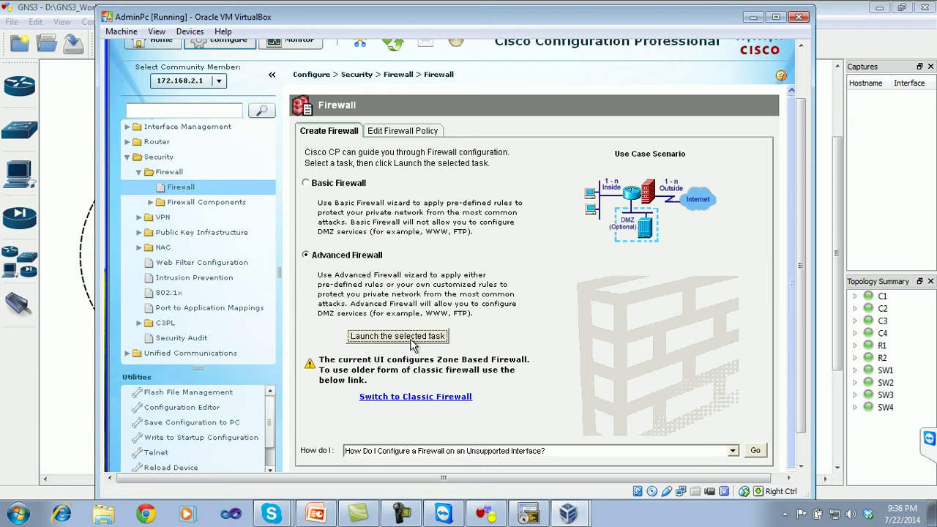
- Open the Advanced Firewall Configuration Wizard welcome page and reposition the dialog
left_click(411, 340)
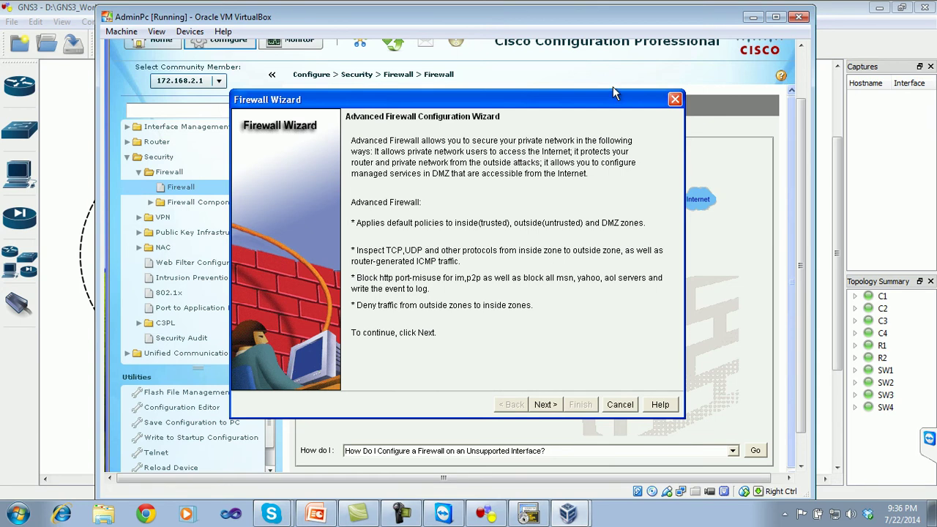
left_click_drag(611, 93, 519, 119)
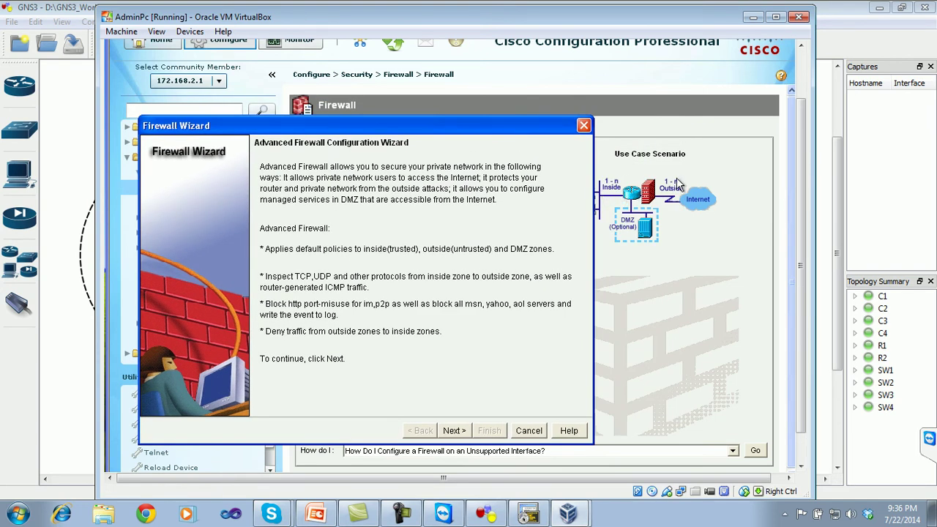
left_click_drag(521, 130, 598, 97)
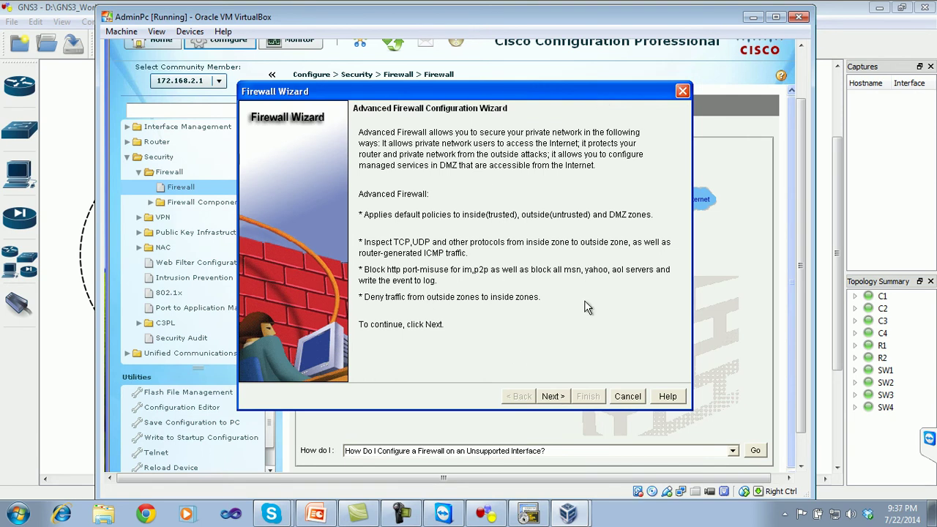
- Advance to interface assignment and match router interfaces like f0/0 against the GNS3 topology
left_click(556, 397)
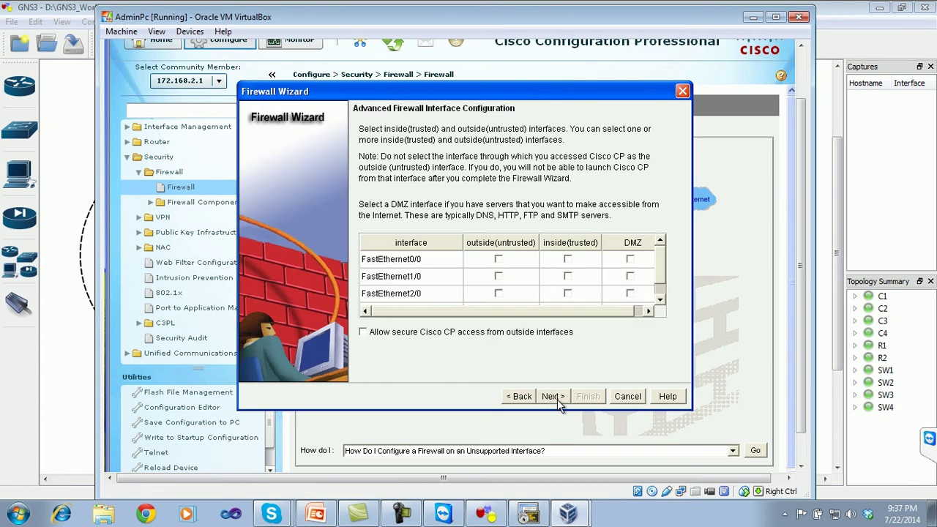
mouse_move(566, 313)
left_mouse_down()
mouse_move(607, 310)
mouse_move(550, 309)
left_mouse_up()
left_click(481, 514)
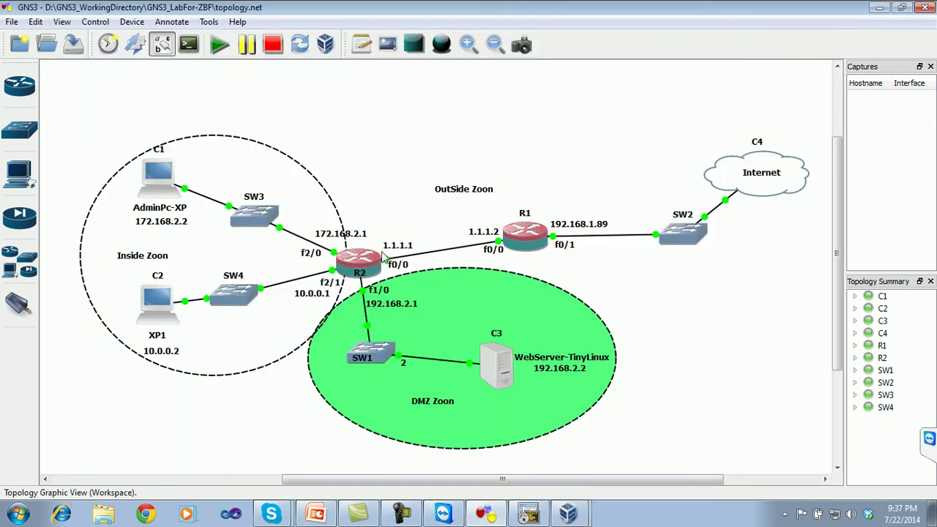
left_click_drag(397, 268, 399, 268)
left_click(569, 513)
left_click(599, 484)
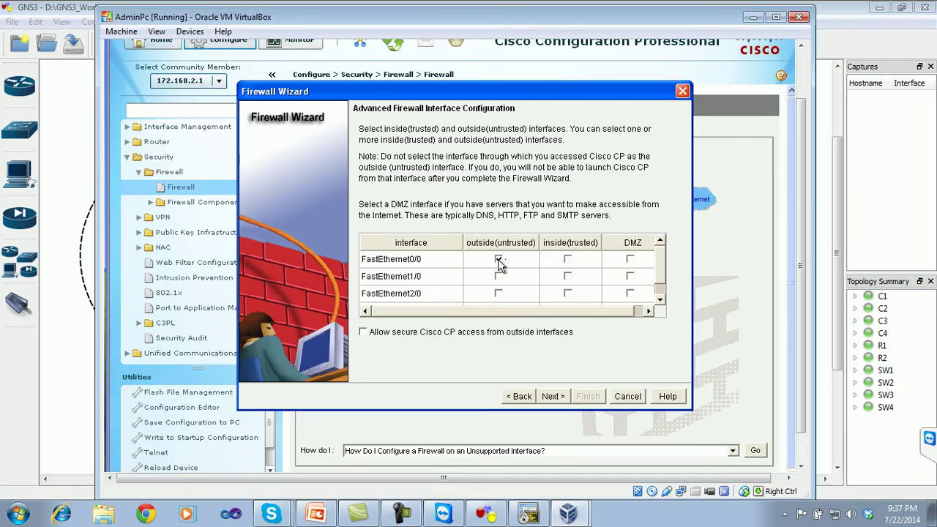
left_click(486, 514)
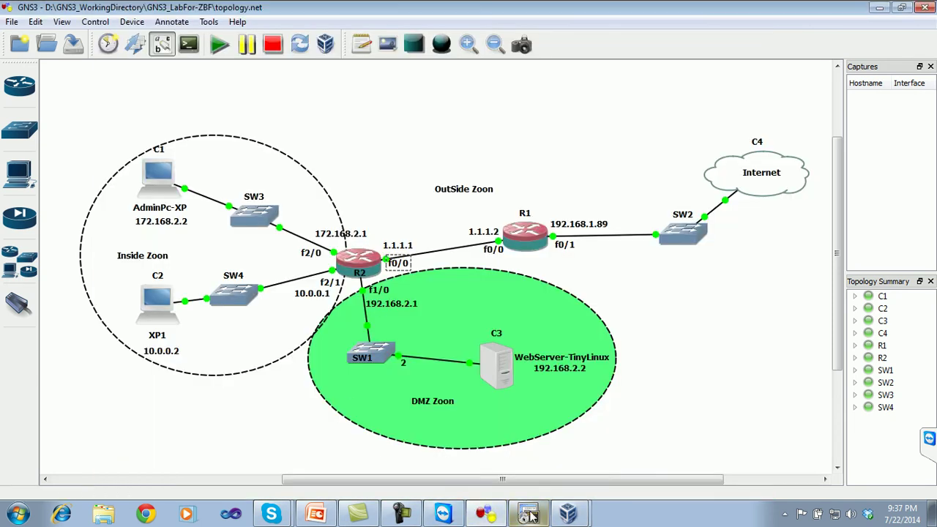
left_click(561, 515)
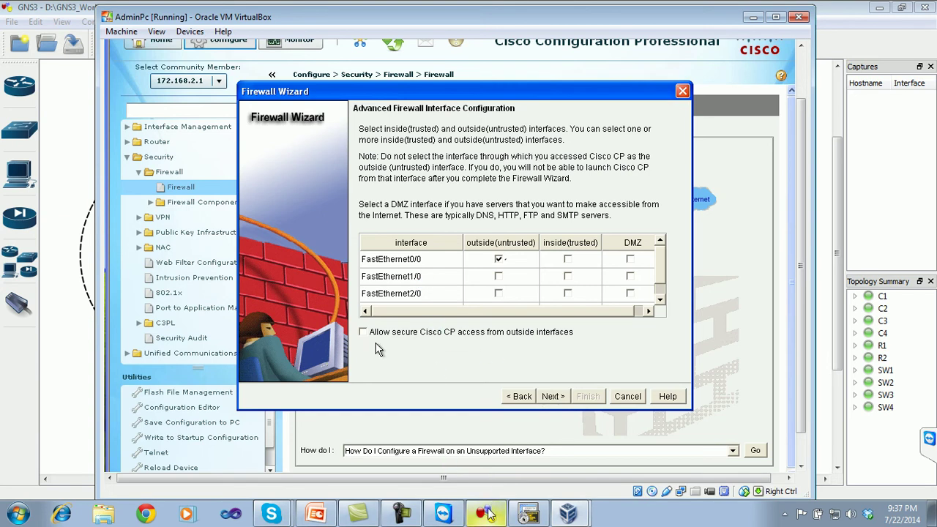
key("alt+Tab")
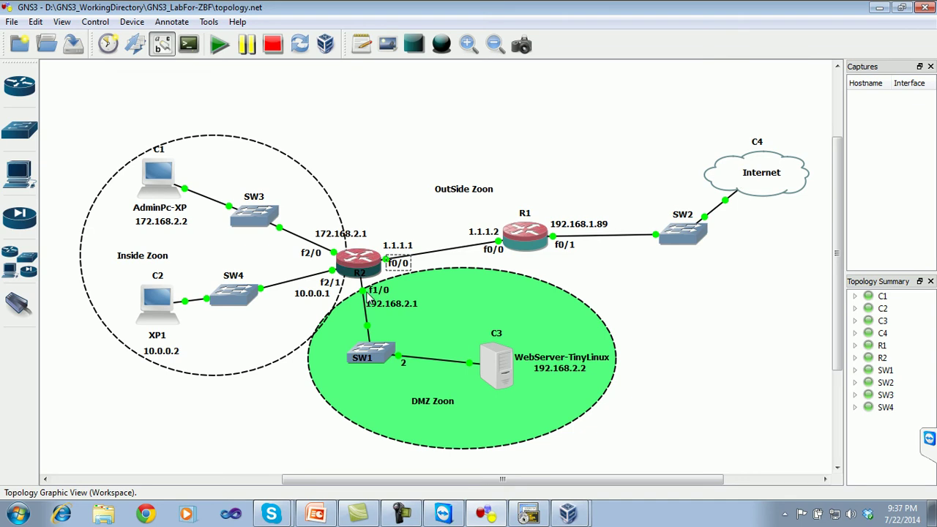
left_click(570, 513)
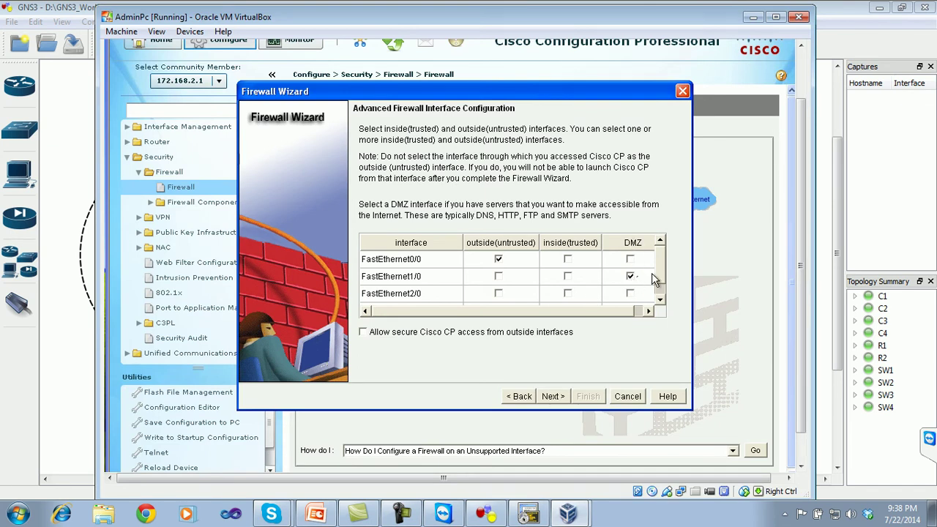
left_click_drag(663, 271, 662, 289)
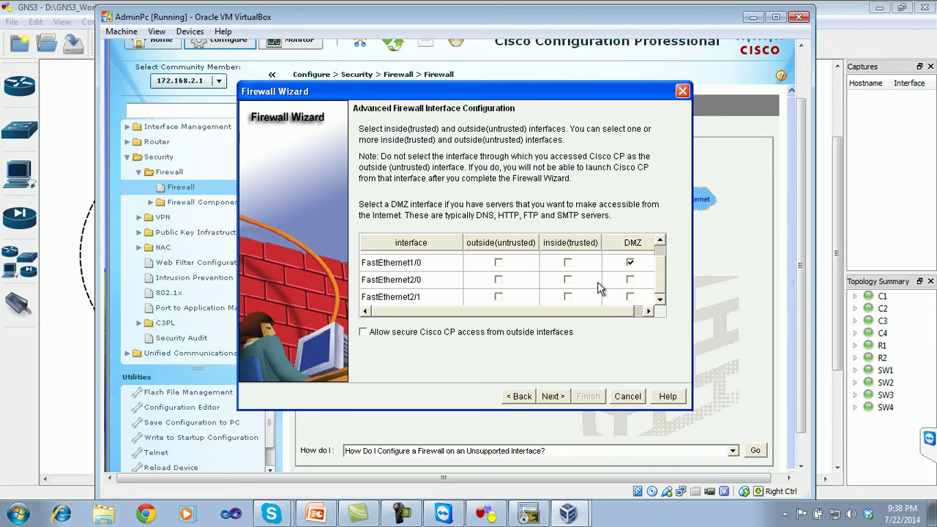
left_click(495, 516)
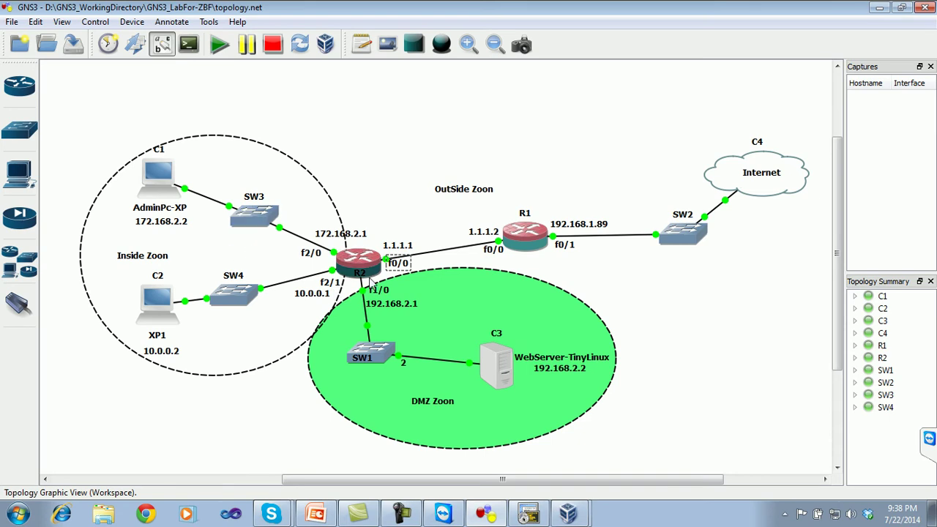
left_click(570, 514)
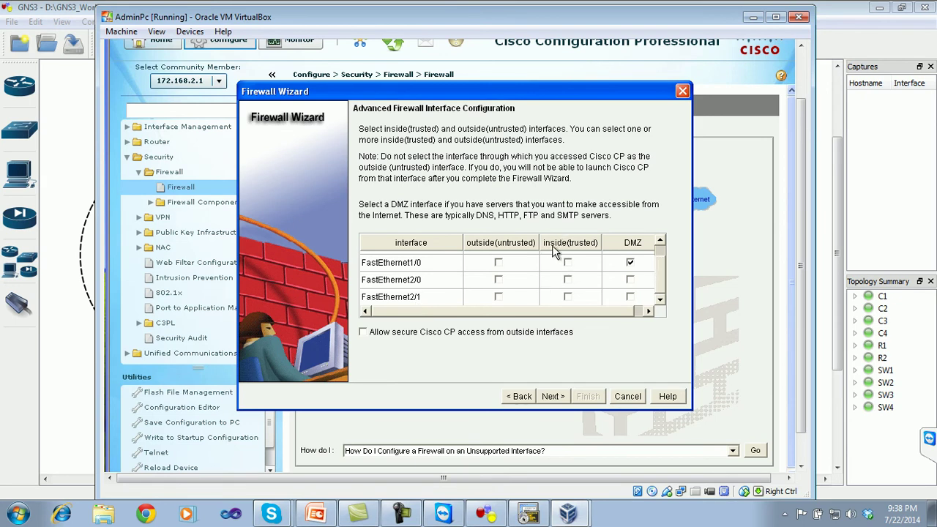
- Mark FastEthernet2/0 and FastEthernet2/1 as inside trusted interfaces and continue
left_click(568, 279)
left_click(568, 296)
scroll(658, 287, "up", 1)
scroll(658, 293, "down", 1)
left_click(556, 397)
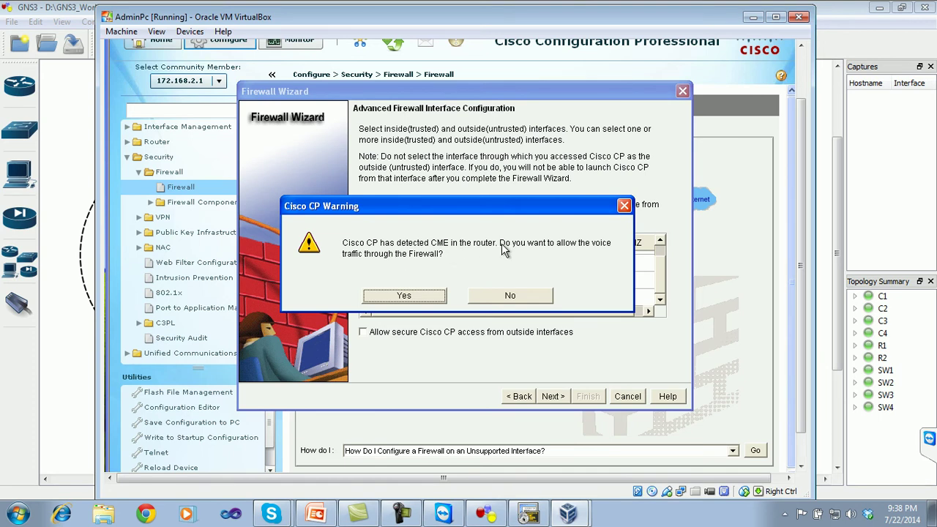
- Decline voice traffic through the firewall and acknowledge the FastEthernet0/0 access warning
left_click(492, 297)
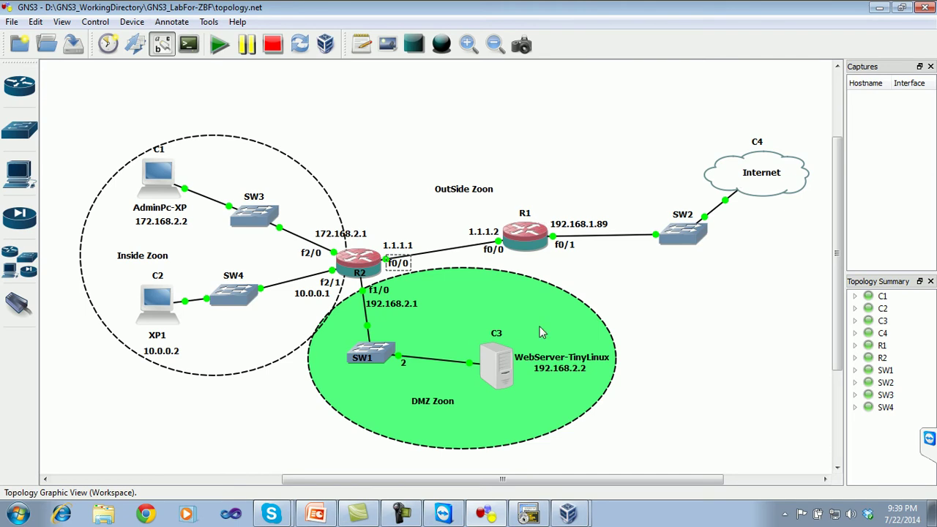
left_click(568, 513)
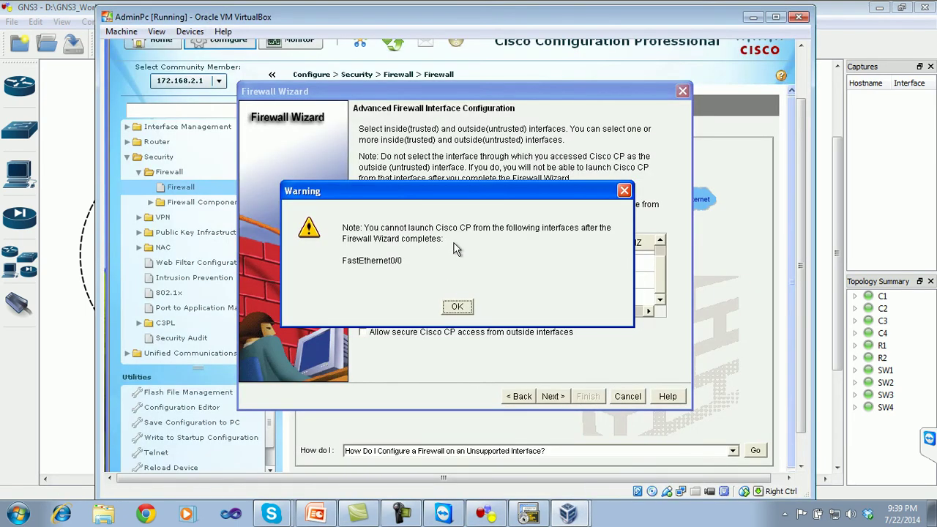
left_click(521, 513)
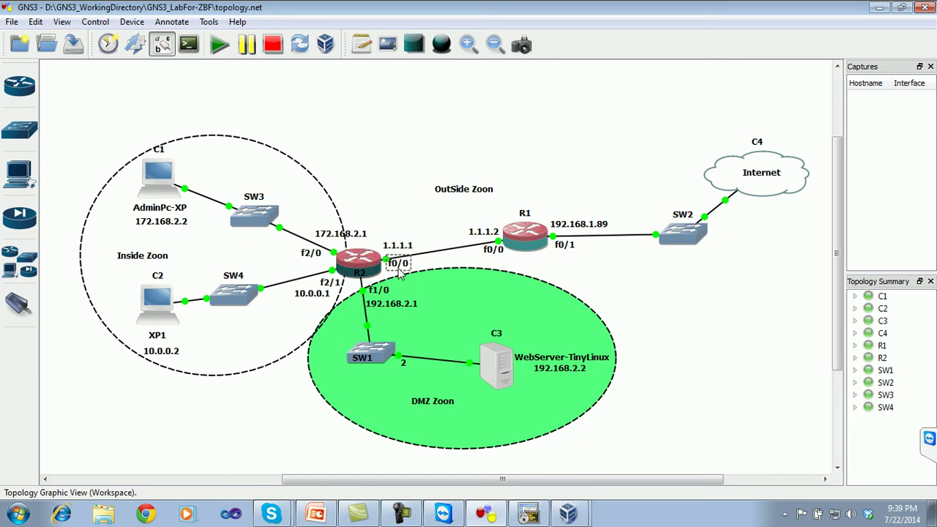
left_click(570, 511)
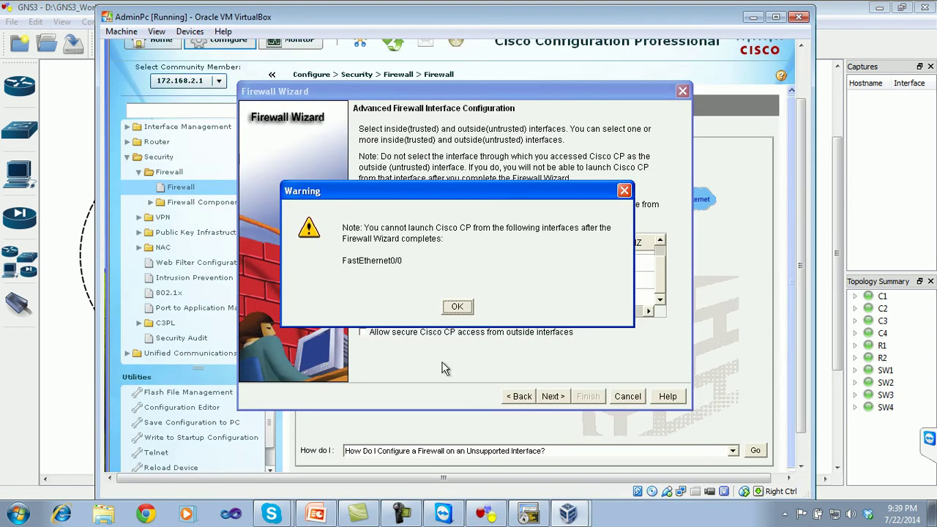
left_click(458, 308)
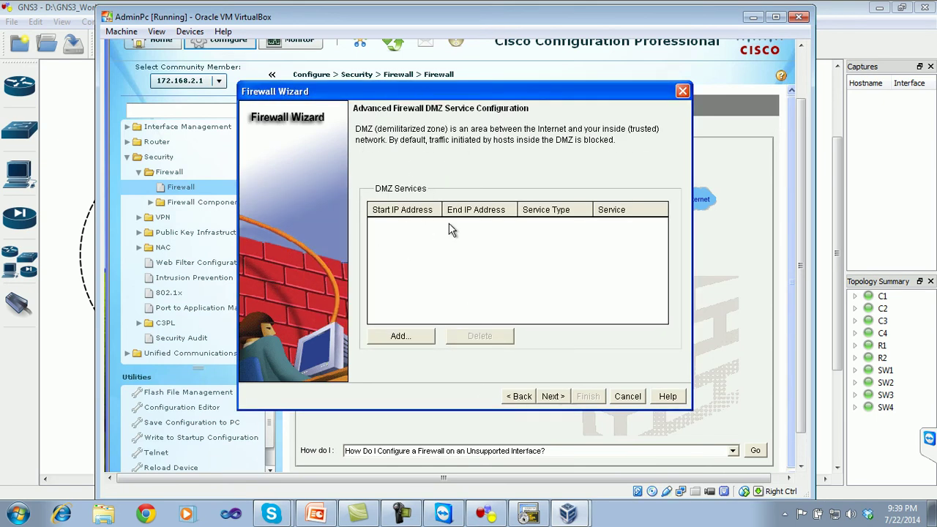
- Enter 192.168.2.2 as both start and end address of a new DMZ service
left_click(404, 335)
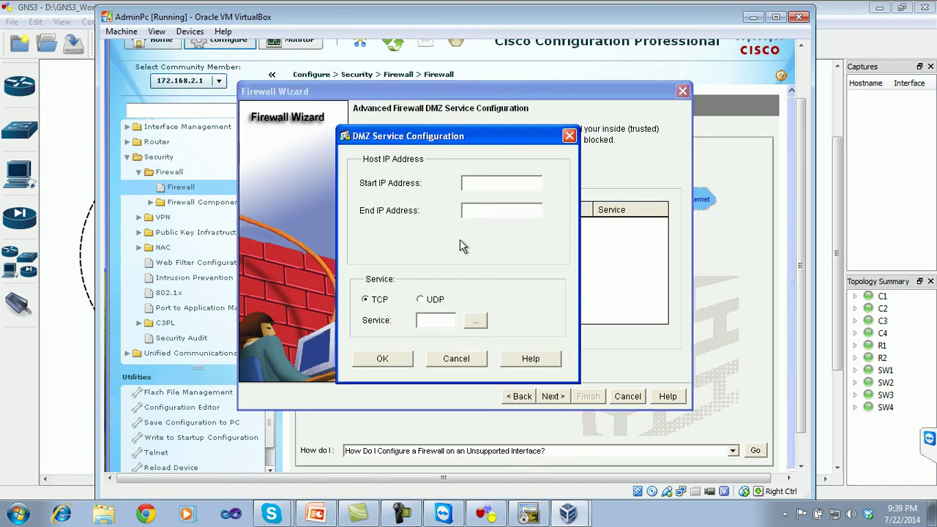
type("192.168")
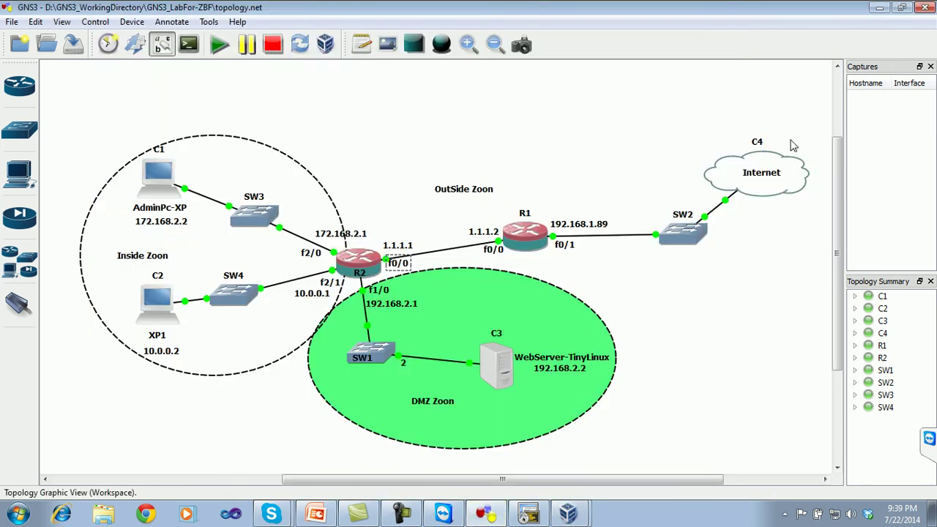
left_click(569, 513)
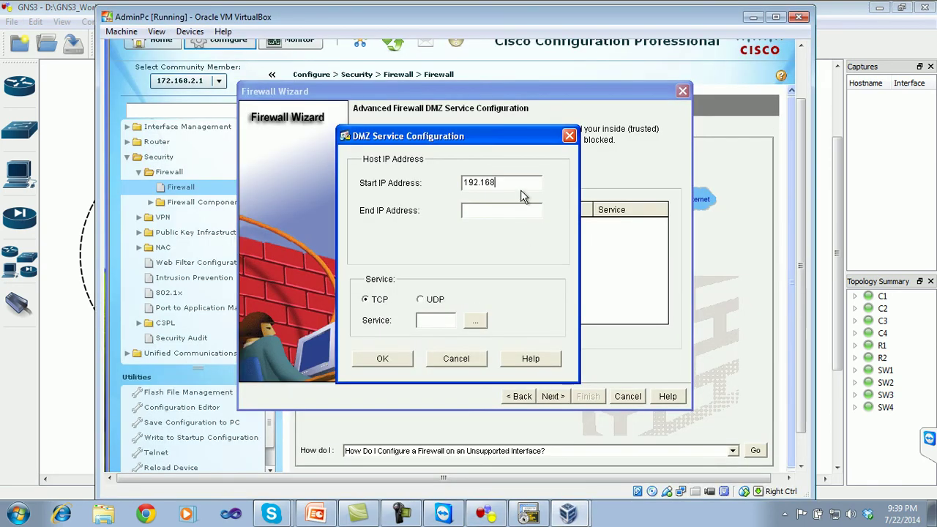
type(".2.2")
left_click_drag(514, 184, 374, 179)
key("ctrl+c")
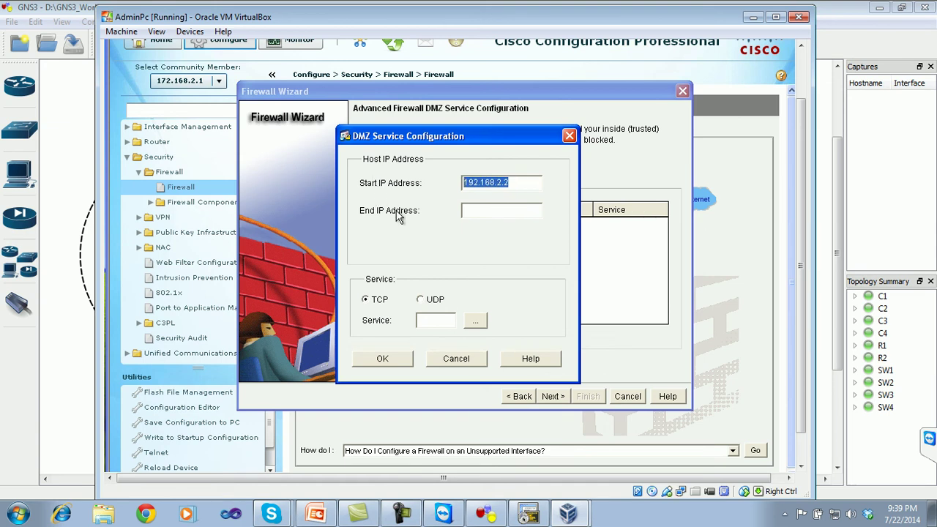
left_click(472, 210)
key("ctrl+v")
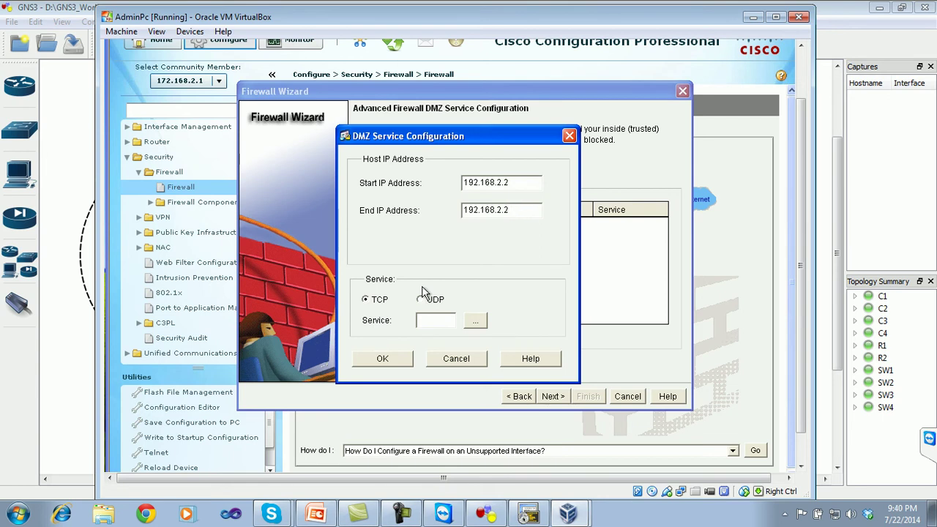
- Choose http as the TCP service and add the entry to the DMZ list
left_click(481, 323)
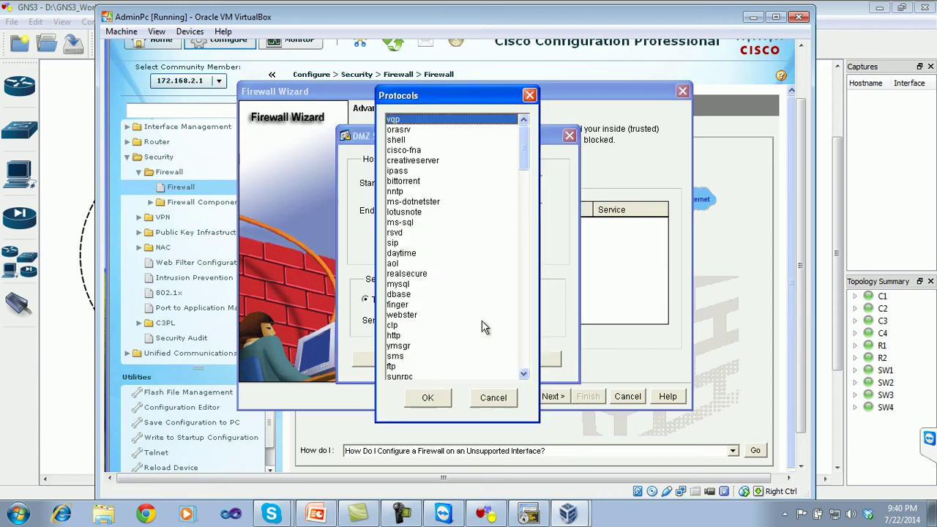
left_click_drag(438, 97, 655, 89)
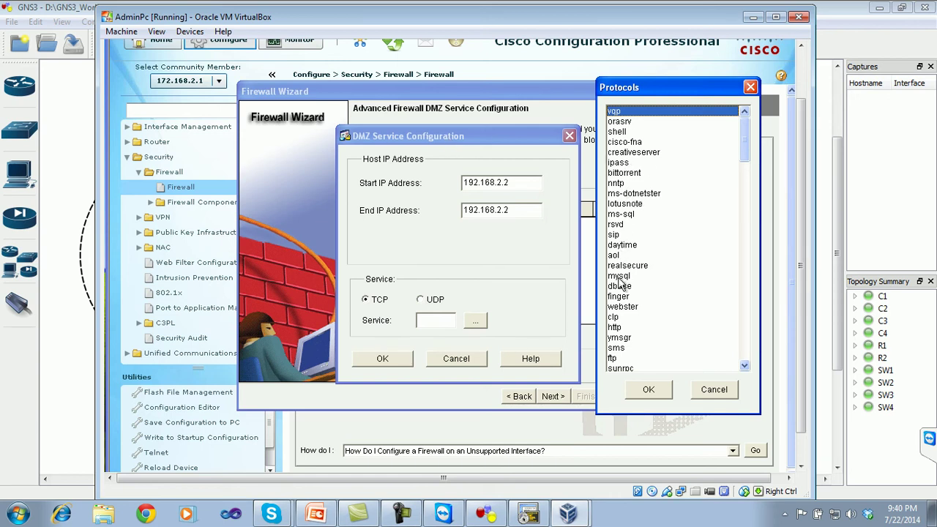
left_click(617, 327)
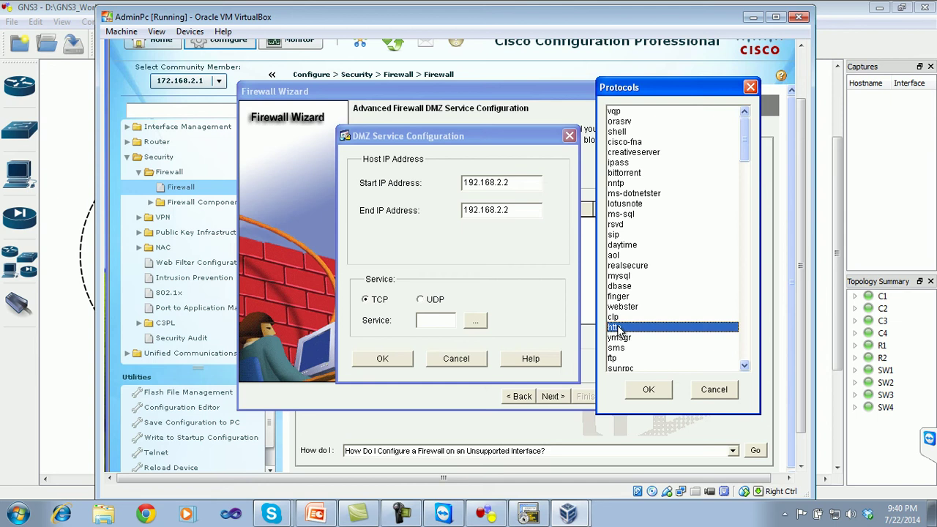
left_click(642, 389)
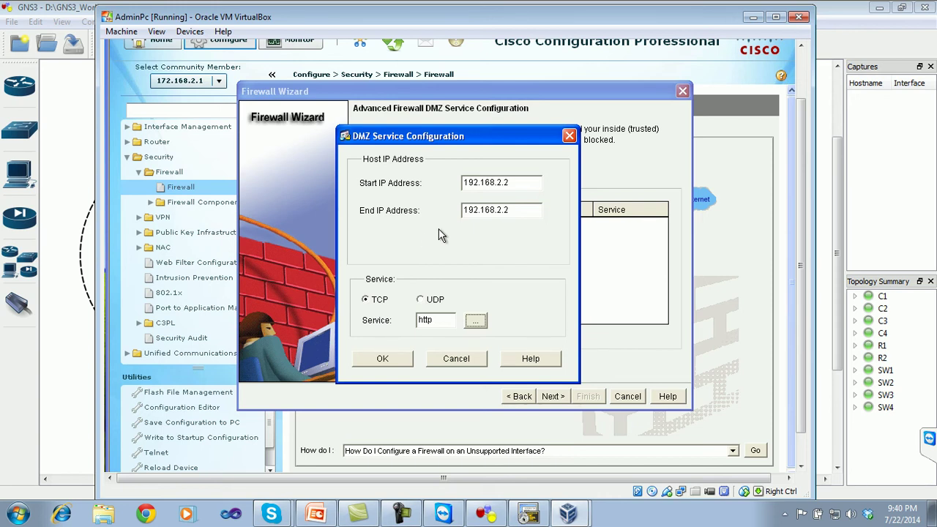
left_click(383, 360)
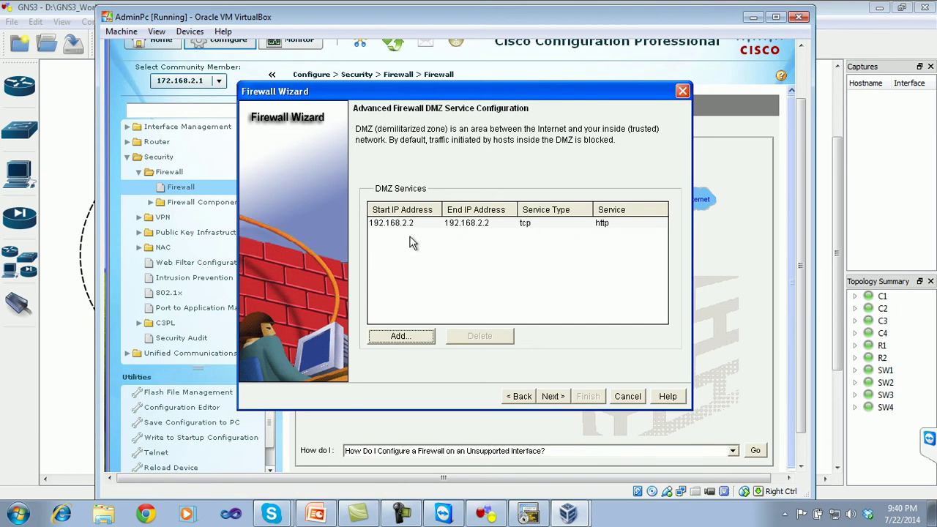
- Advance to the security level page and lower the slider from High to Low Security
left_click(554, 396)
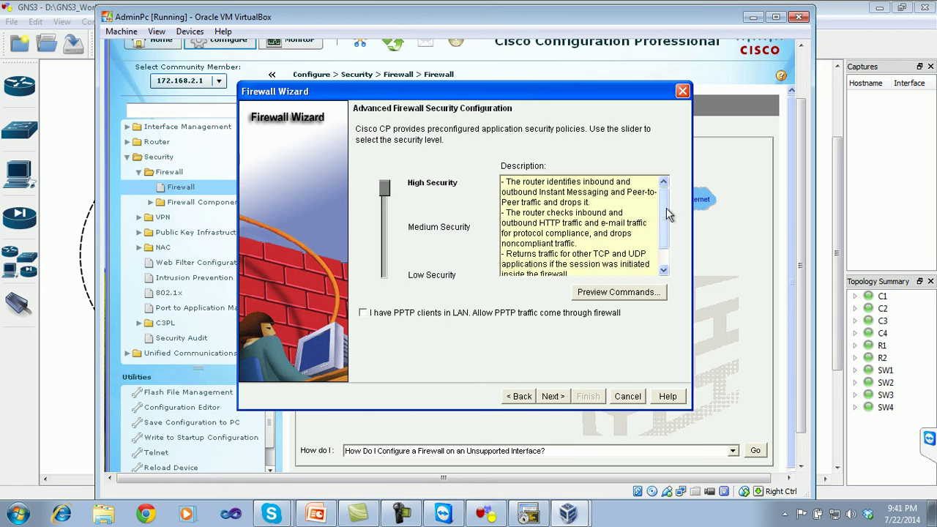
left_click_drag(667, 213, 666, 188)
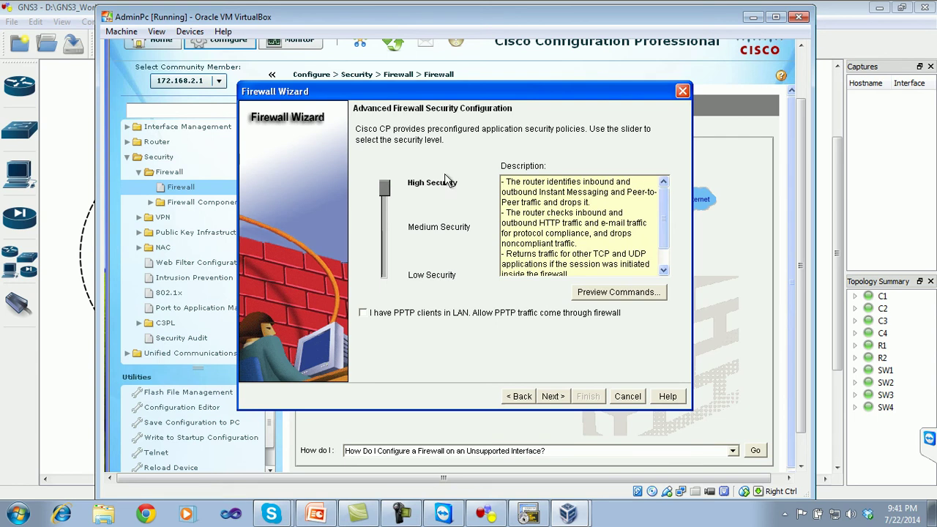
left_click_drag(388, 192, 390, 212)
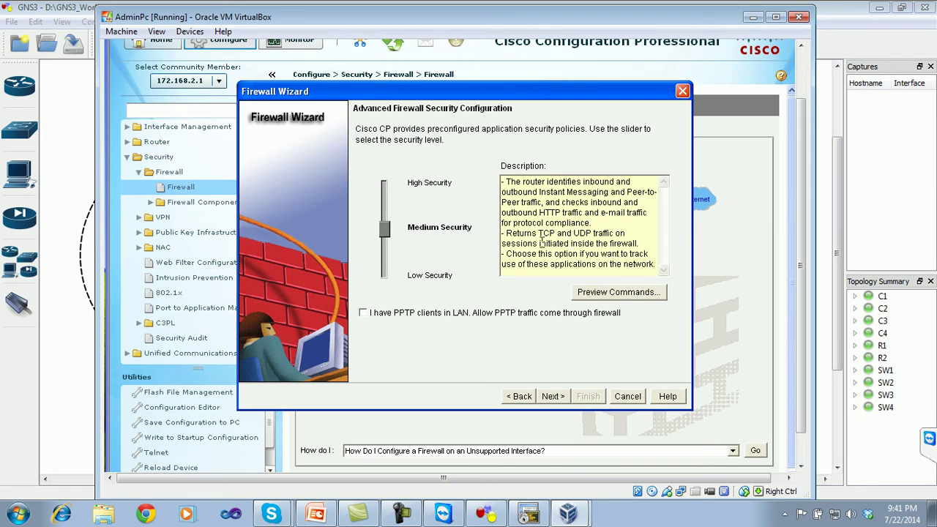
left_click_drag(384, 229, 386, 267)
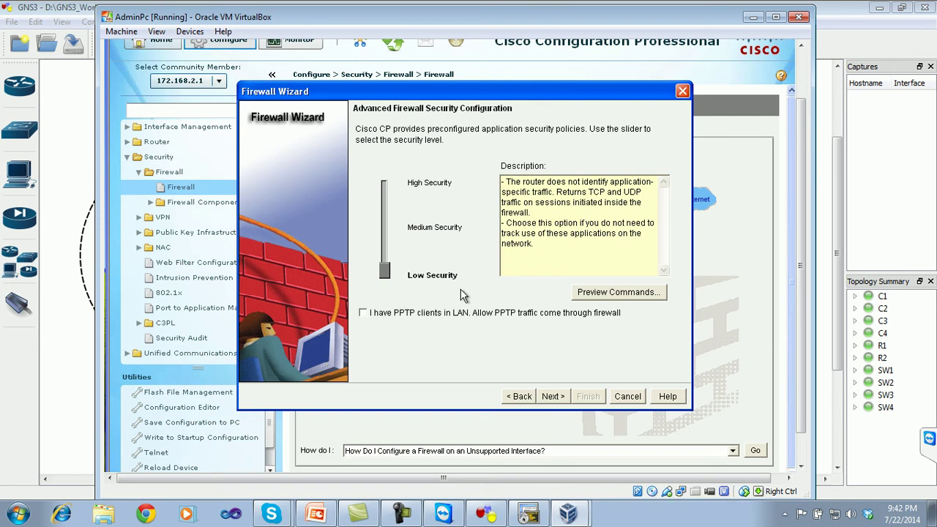
- Review the Firewall Configuration Summary's zones and Inspect rules, then return to the GNS3 topology
left_click(553, 395)
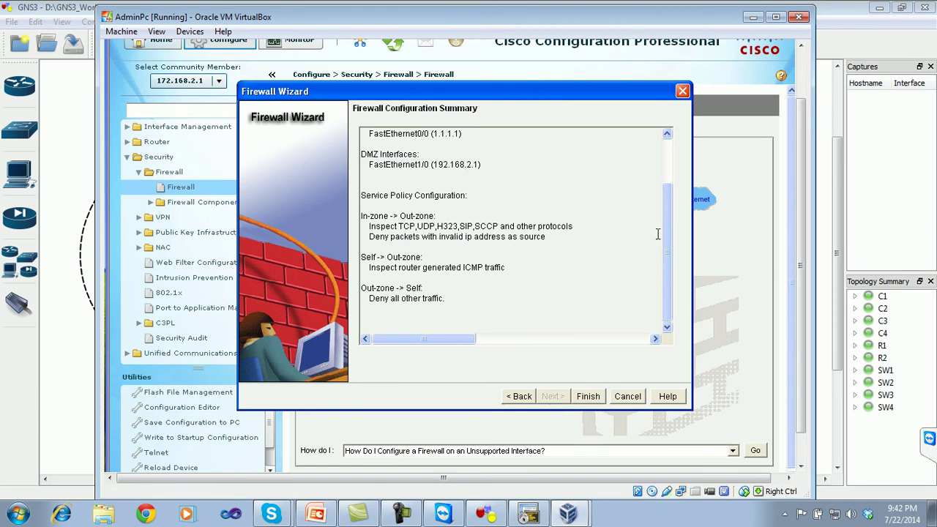
left_click_drag(669, 254, 667, 191)
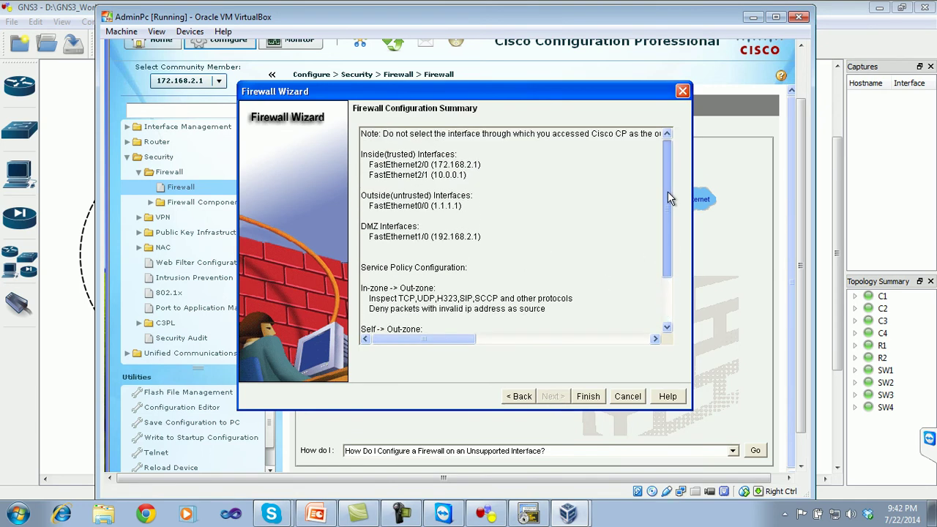
scroll(468, 173, "down", 3)
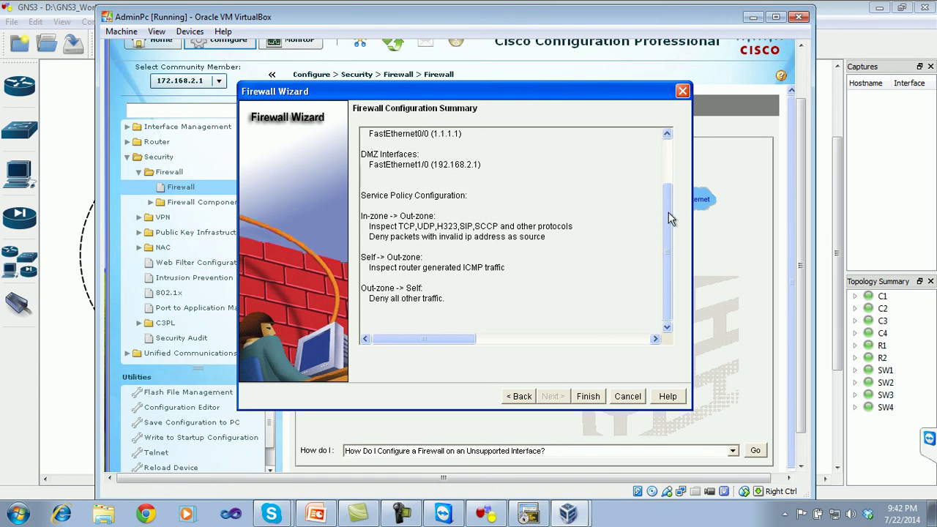
left_click_drag(669, 220, 664, 161)
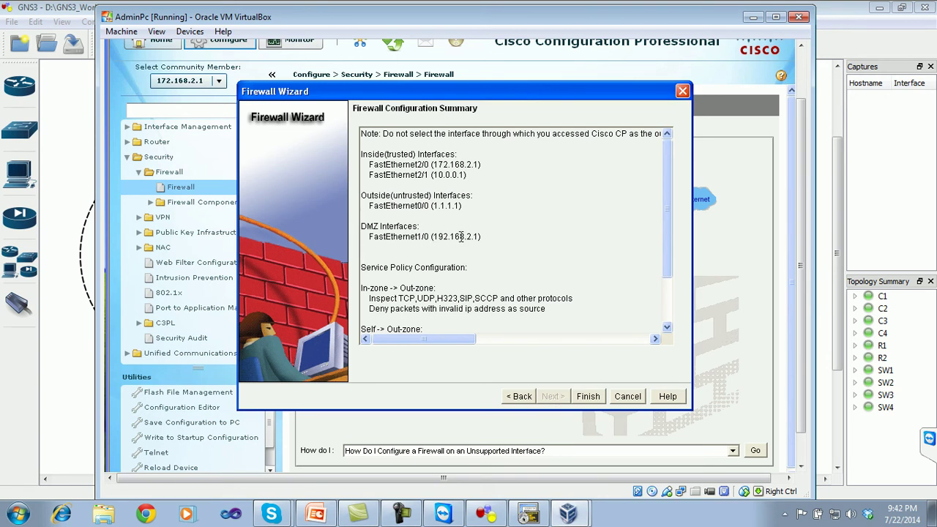
left_click_drag(667, 219, 668, 272)
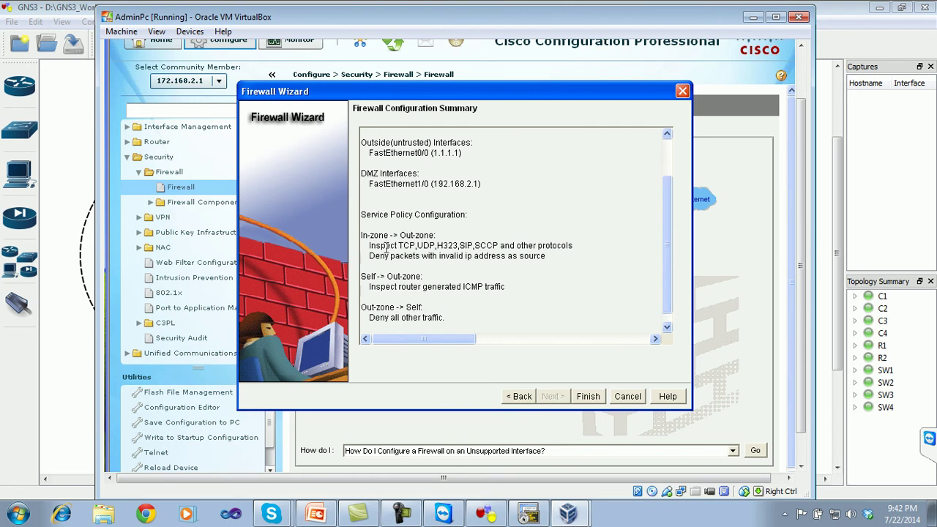
left_click_drag(368, 246, 398, 239)
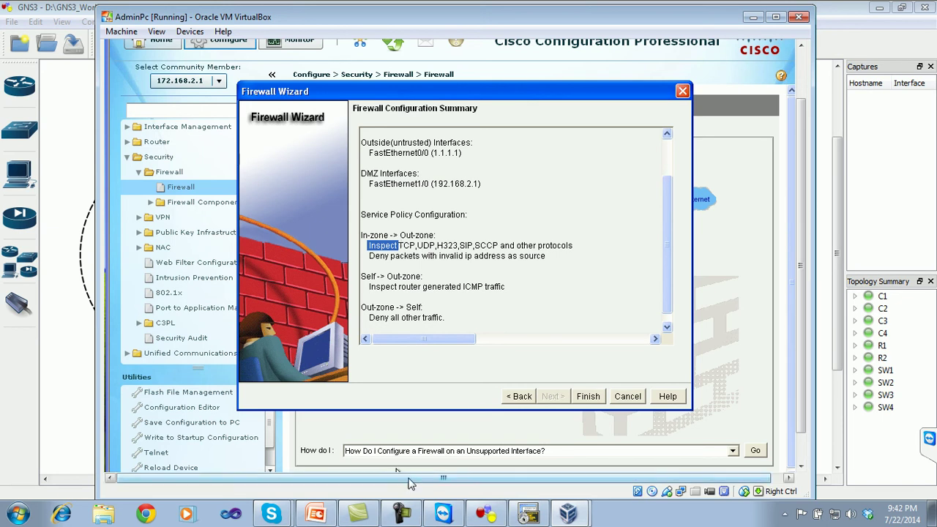
key("alt+Tab")
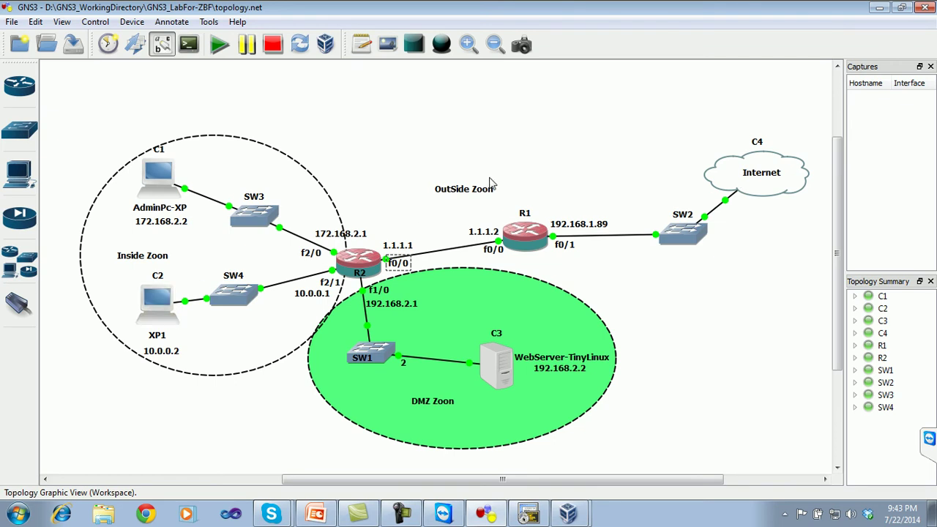
- Restore the AdminPc window and review the summary's Self-to-Out ICMP inspection and deny-all-other-traffic rules
left_click(578, 511)
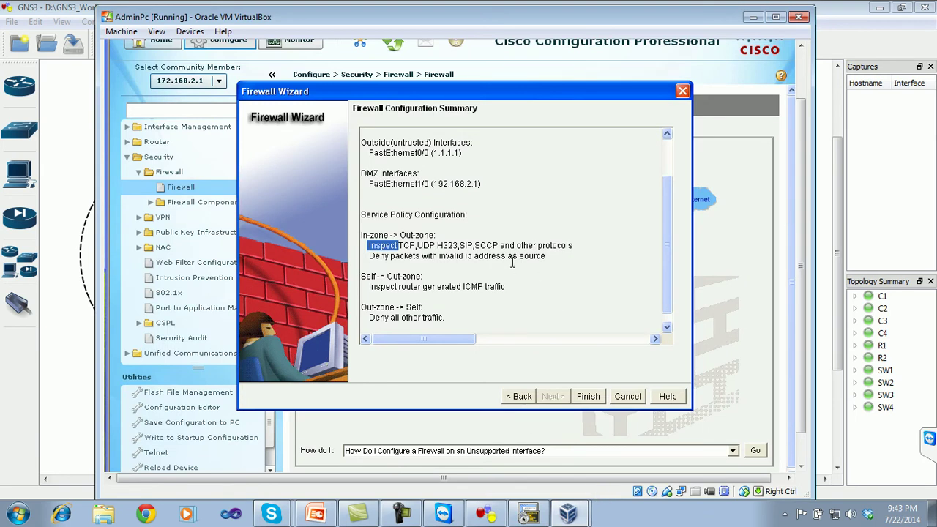
left_click(511, 262)
left_click_drag(369, 318, 446, 319)
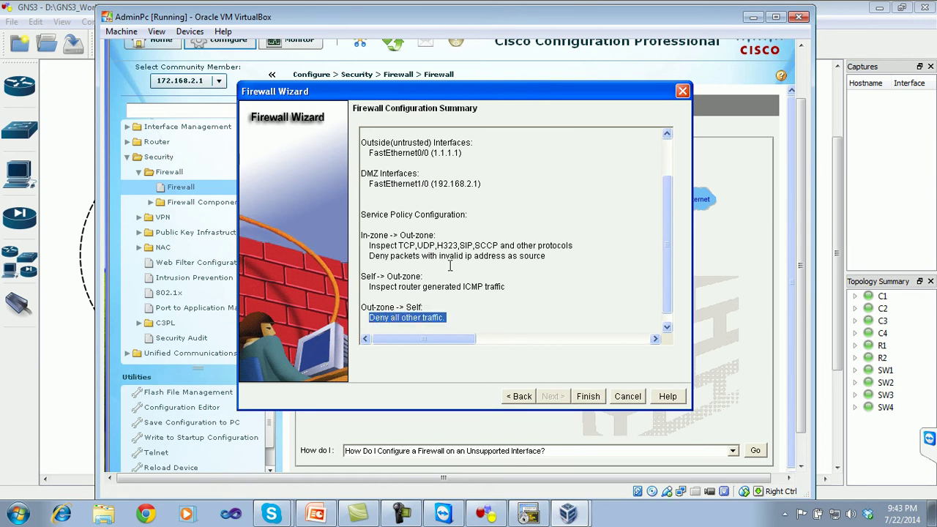
left_click_drag(666, 283, 661, 308)
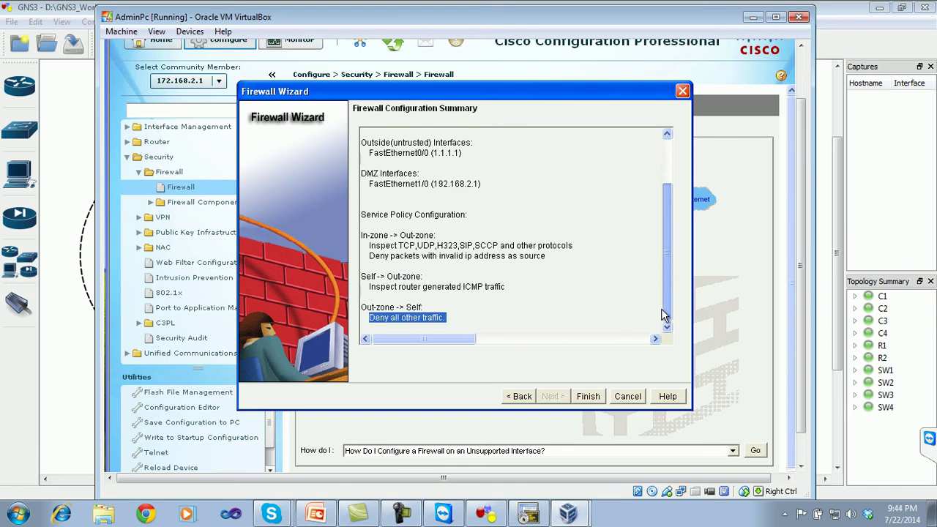
- Apply the firewall configuration and acknowledge the notice that voice traffic is blocked by default
left_click(592, 396)
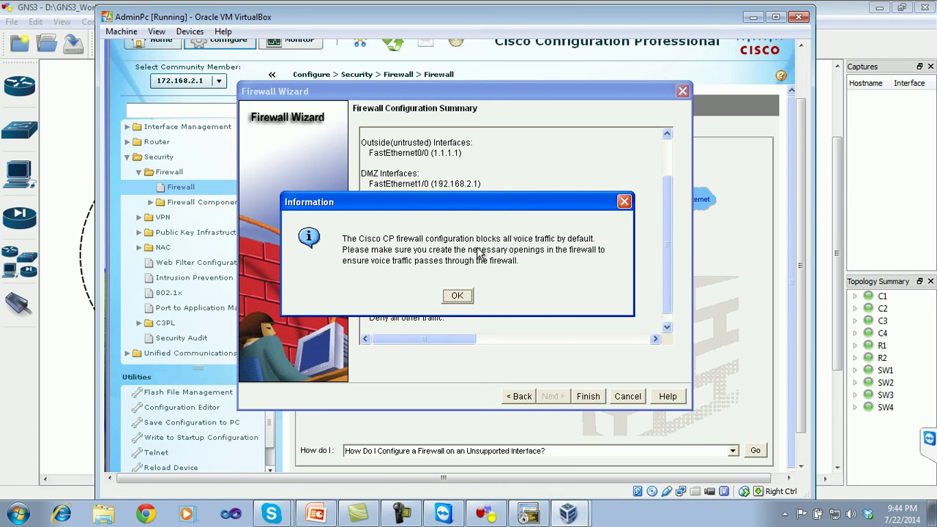
left_click(458, 297)
left_click(457, 296)
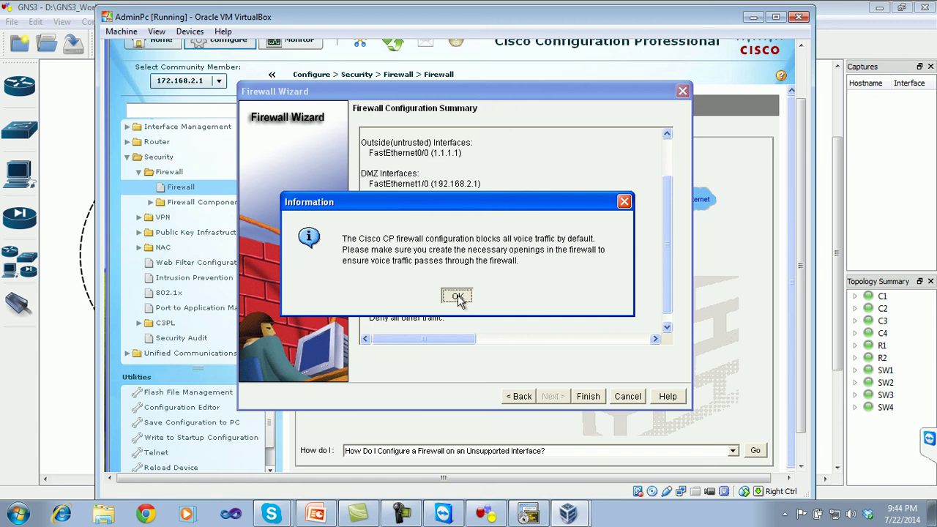
left_click(458, 298)
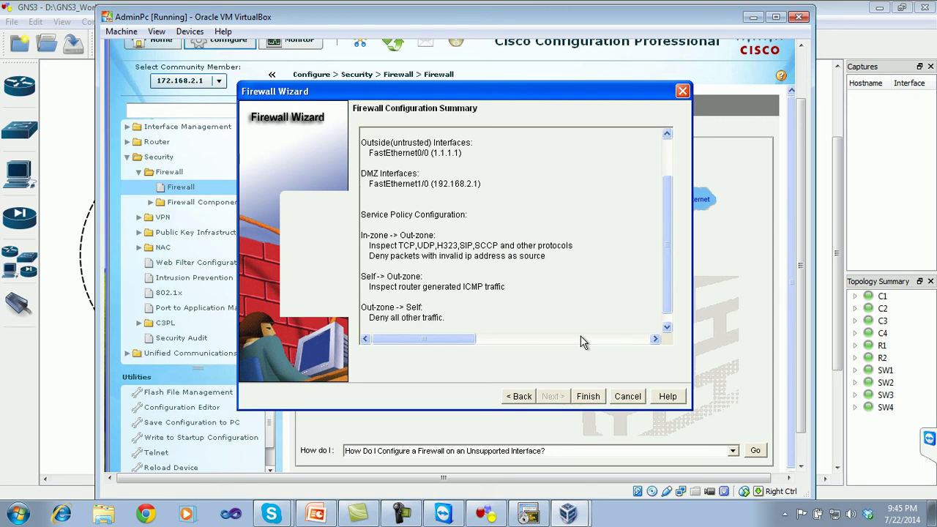
- Finish the Firewall Wizard and review the command preview, highlighting the ccp-h225ras-inspect class
key("Return")
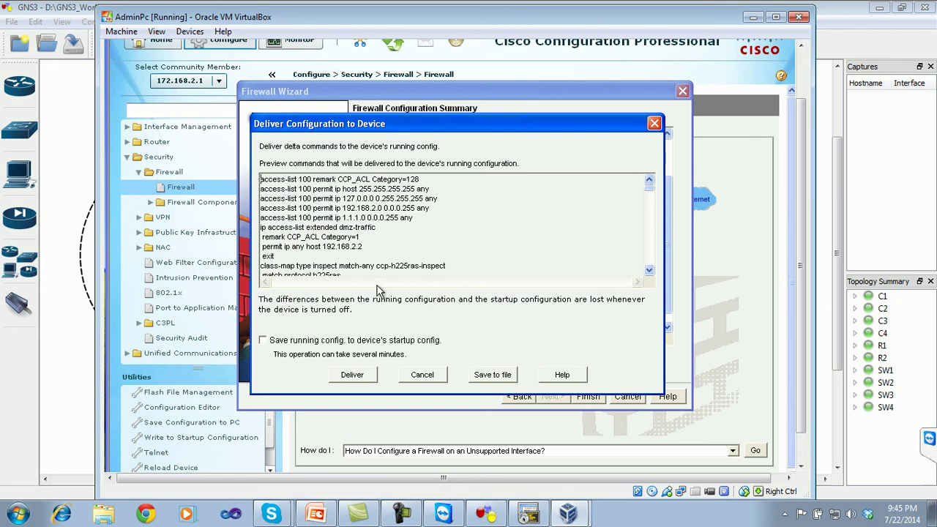
left_click_drag(445, 265, 377, 267)
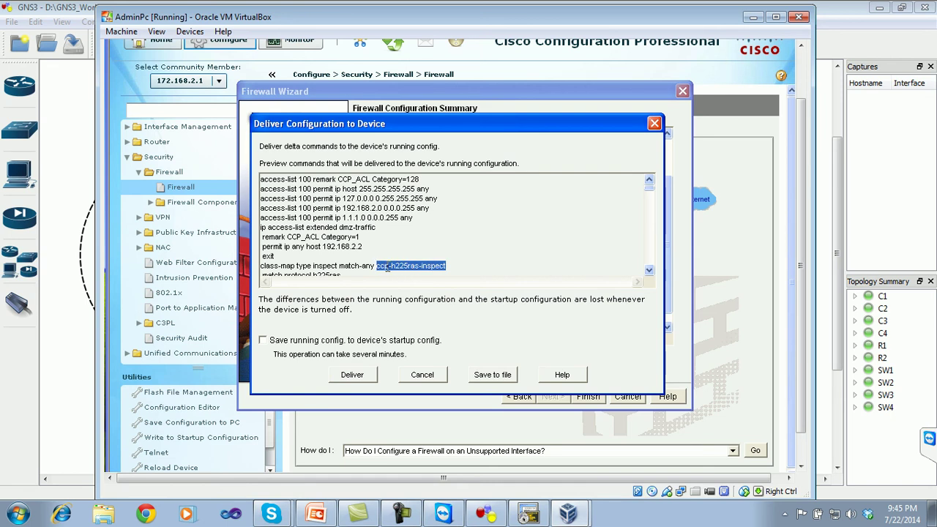
left_click(648, 270)
left_click(649, 270)
left_click(649, 270)
left_click(649, 270)
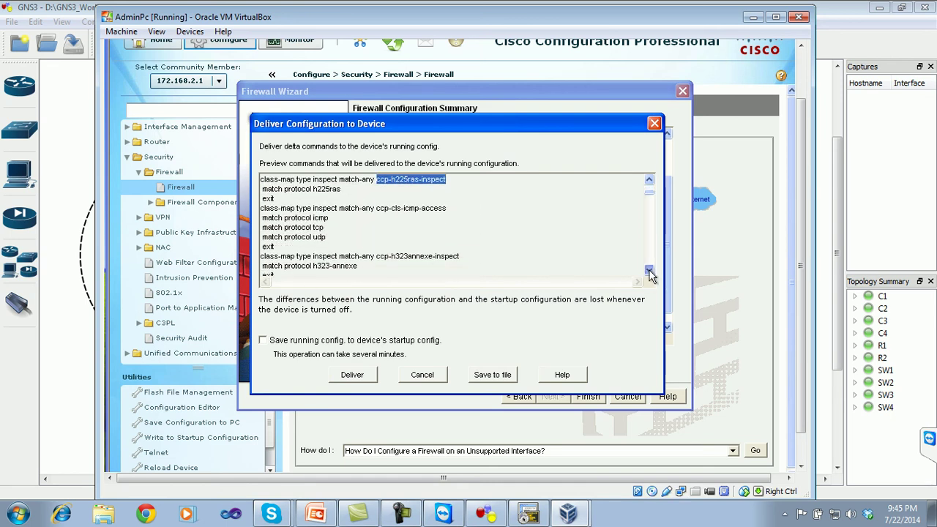
left_click(648, 270)
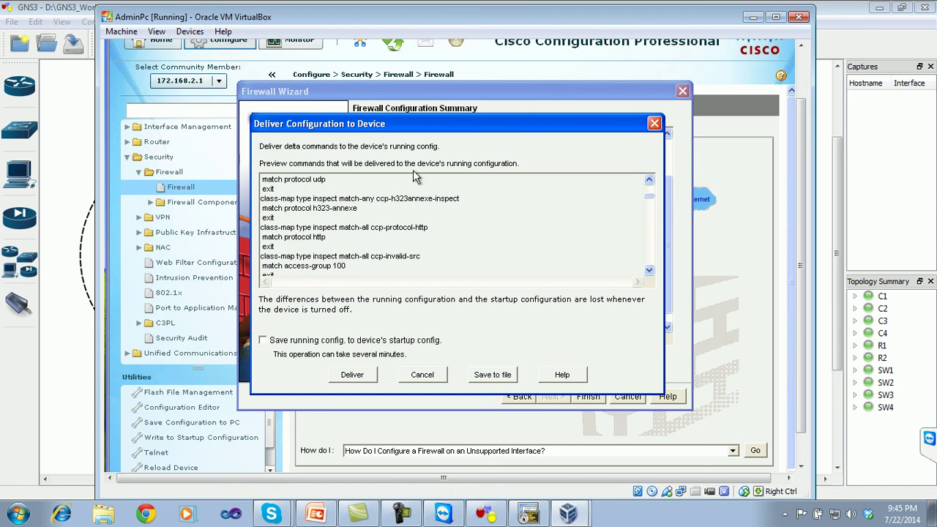
left_click(649, 270)
left_click(649, 270)
- Scroll through the remaining preview commands and deliver the firewall configuration to the router
left_click(649, 270)
left_click(649, 270)
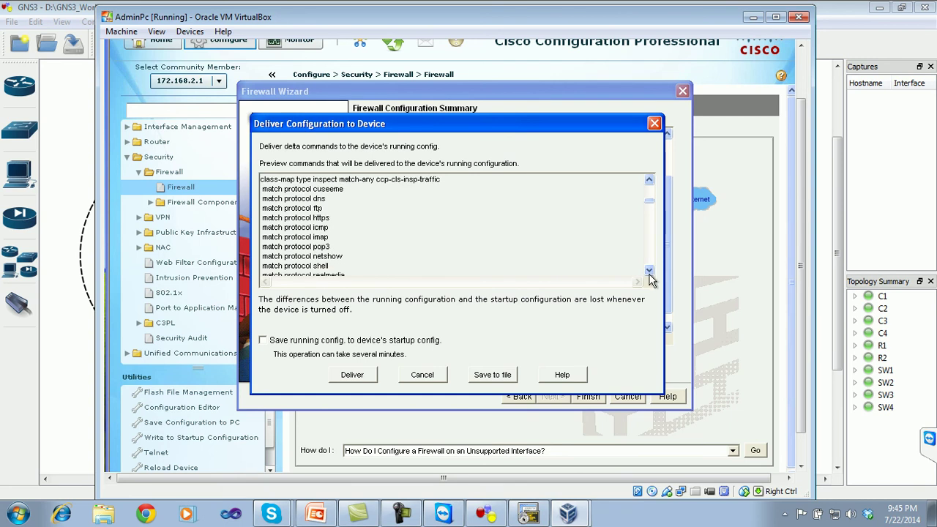
left_click(650, 271)
left_click(649, 271)
left_click(649, 271)
left_click(649, 270)
left_click(649, 270)
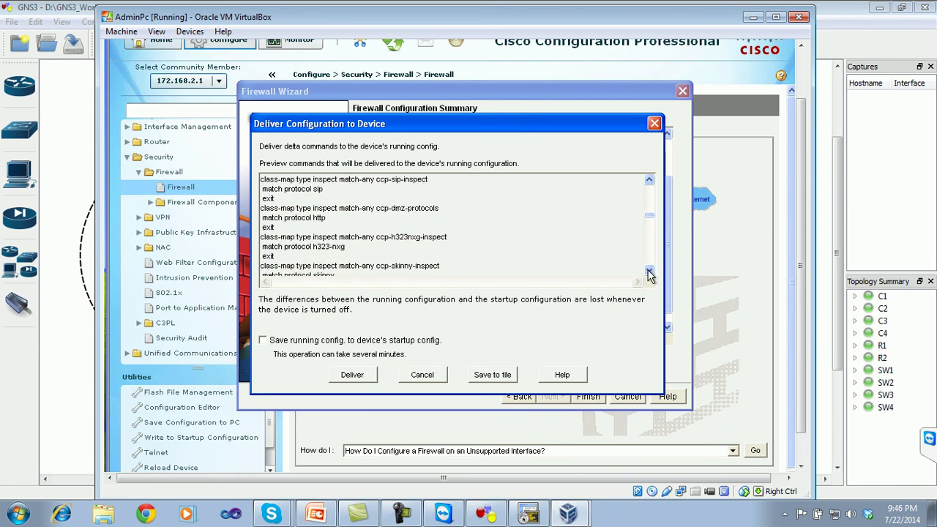
left_click_drag(649, 221, 647, 273)
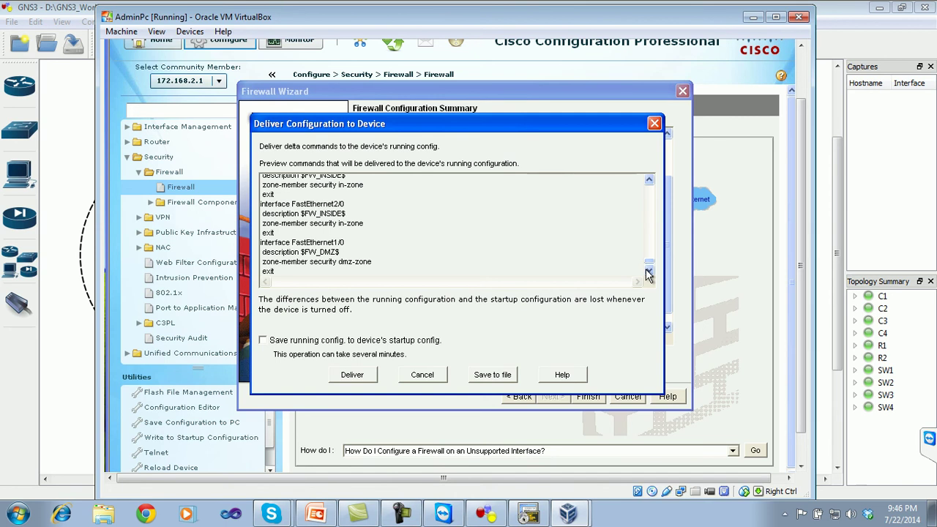
left_click(352, 375)
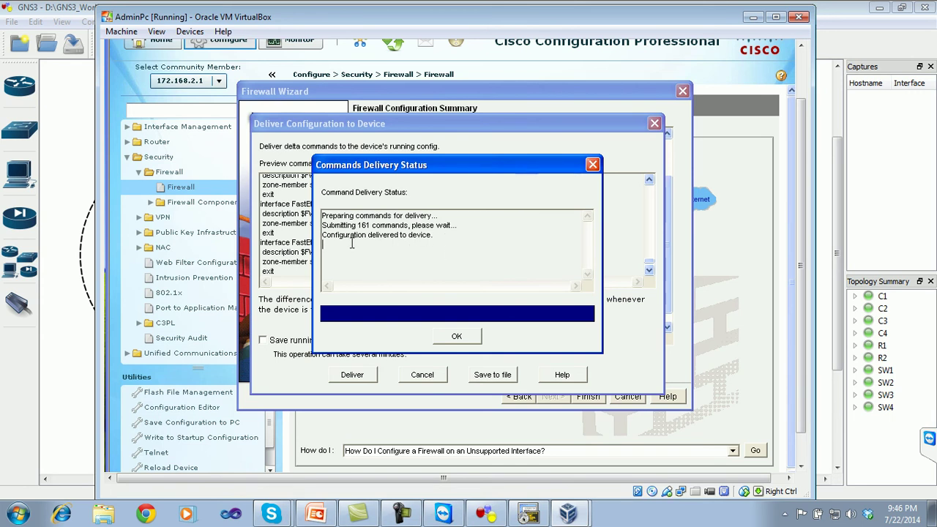
- Close the delivery status report once all 161 commands reach the router
left_click(450, 340)
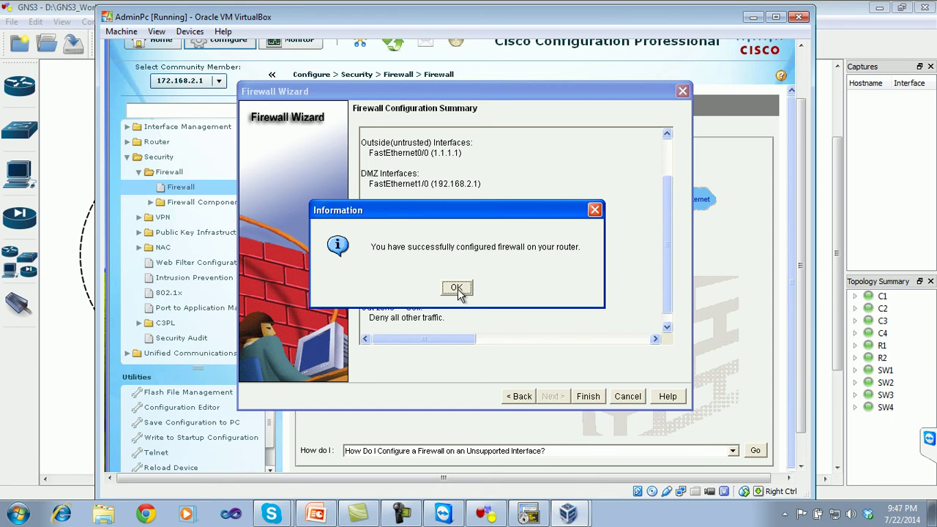
- Dismiss the success message and show the Edit Firewall Policy list under Firewall
left_click(456, 288)
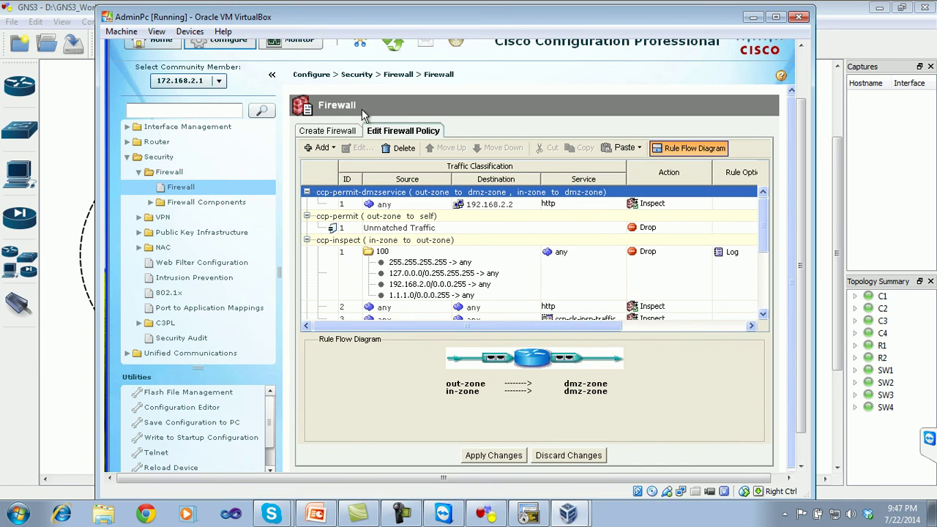
left_click(186, 189)
- Hide the AdminPc VirtualBox window and bring the R2 SecureCRT console forward
left_click(753, 16)
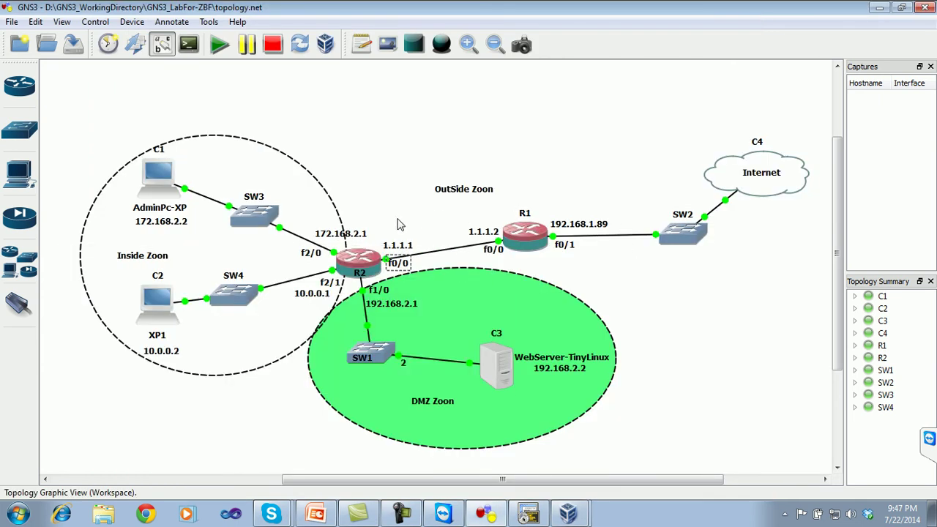
left_click(597, 512)
left_click(600, 485)
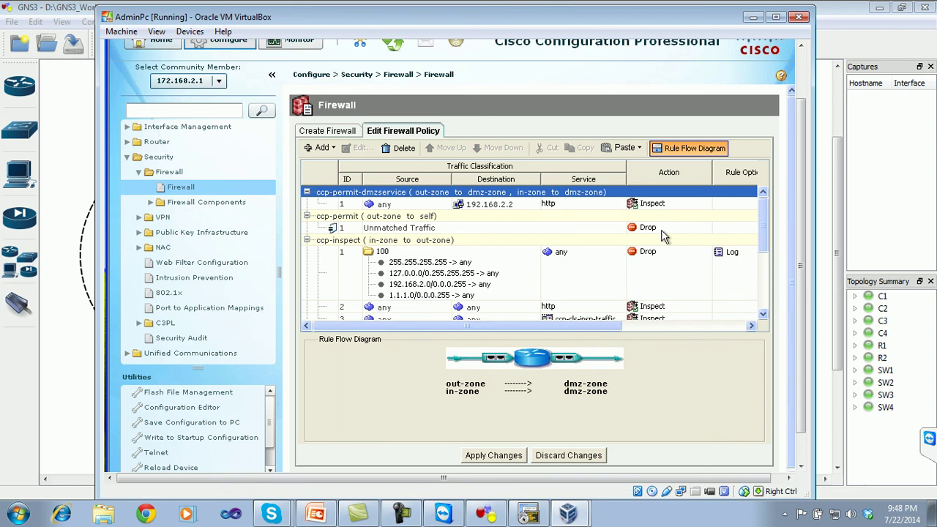
left_click(753, 17)
key("alt+Tab")
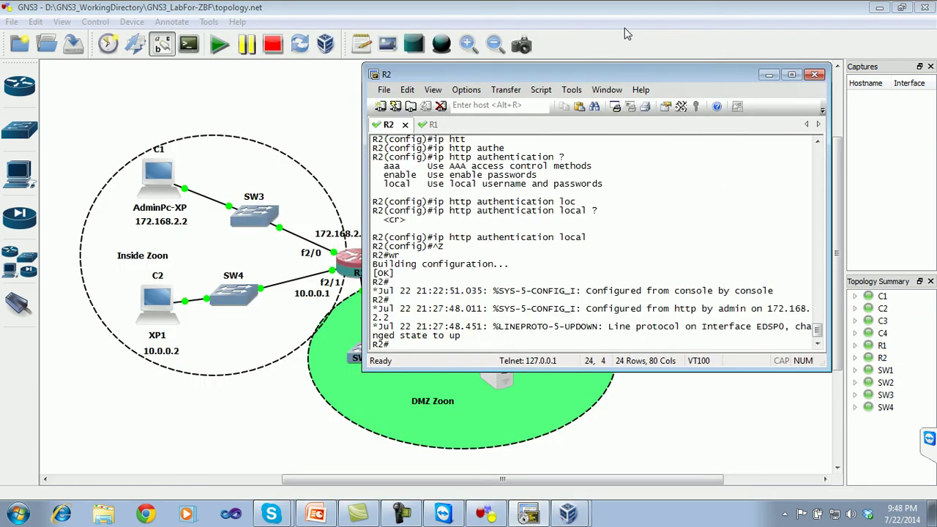
- Ping 1.1.1.1 from the R1 console, which fails
left_click_drag(600, 74, 784, 126)
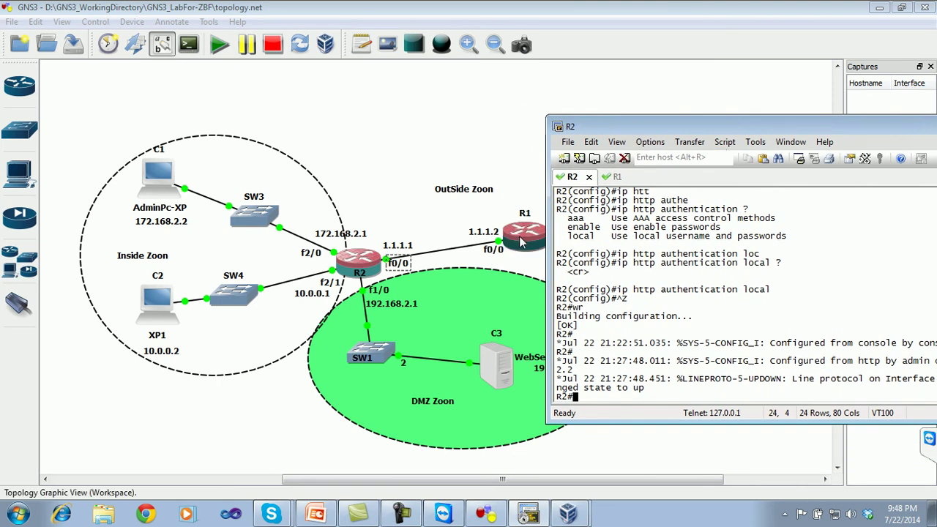
left_click(613, 177)
type("ping 1.1.1.1")
key("Return")
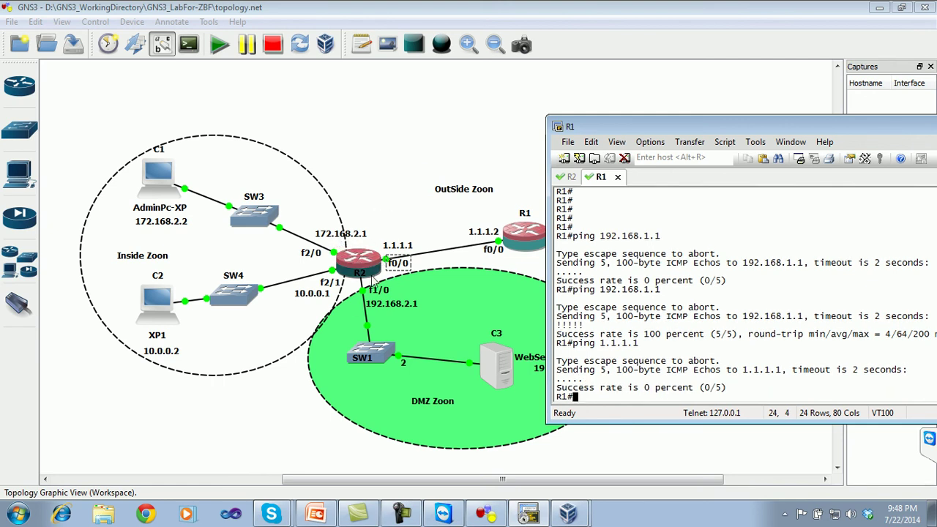
- Ping 1.1.1.2 from R2 successfully, then return to the AdminPc firewall policy view
left_click(572, 178)
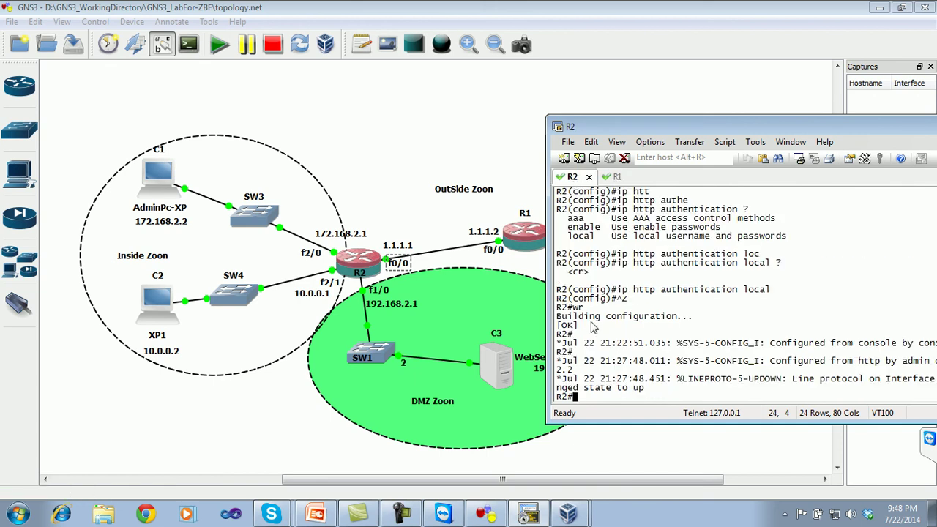
type("ping 1.1.1.2")
key("Return")
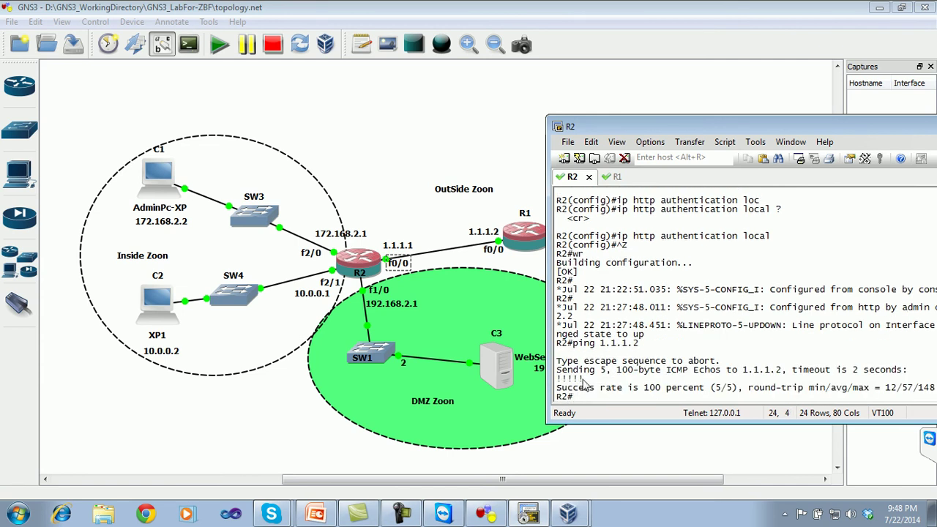
left_click(612, 179)
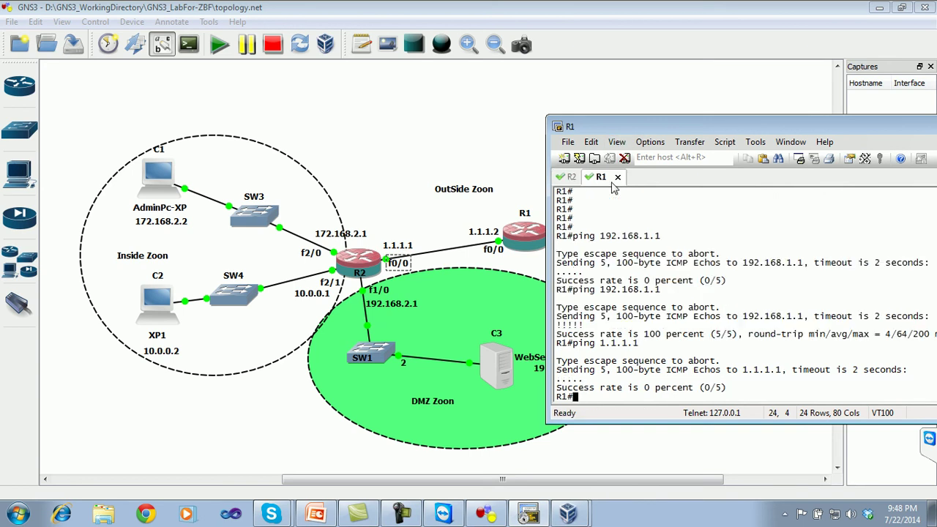
left_click(569, 513)
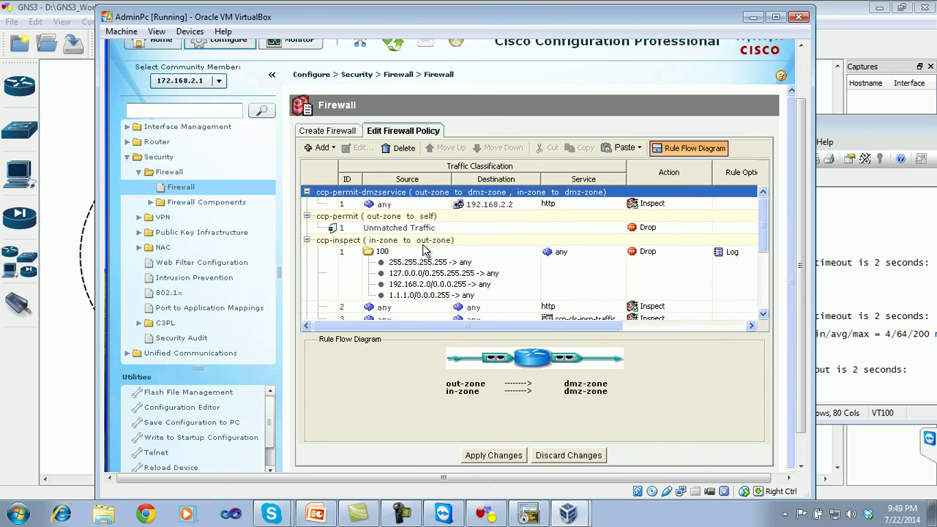
- Scroll the policy table to in-zone to out-zone inspect rules 2–6, then hide AdminPc
left_click(486, 514)
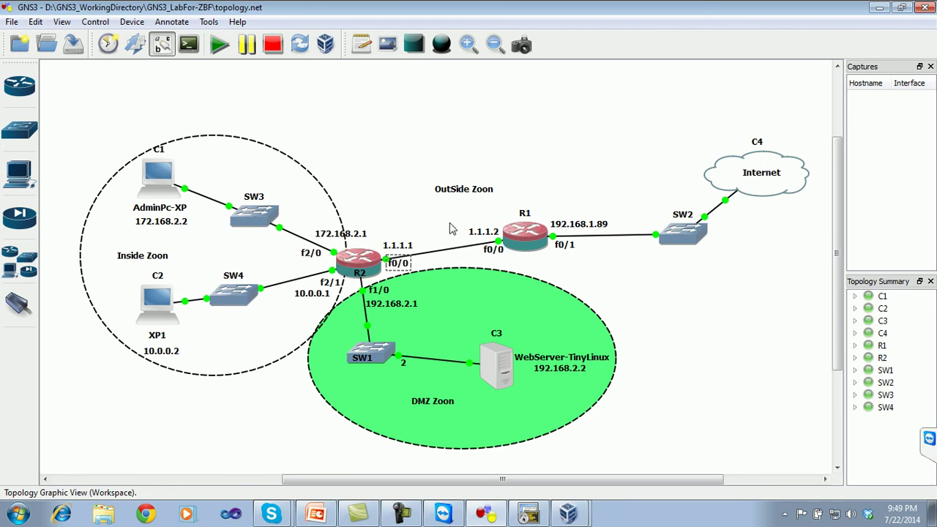
left_click(568, 513)
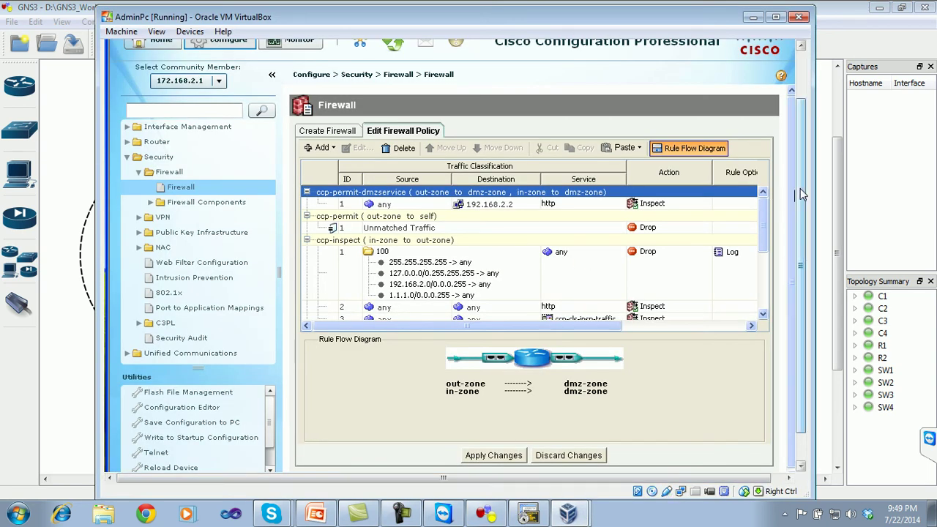
scroll(762, 220, "down", 3)
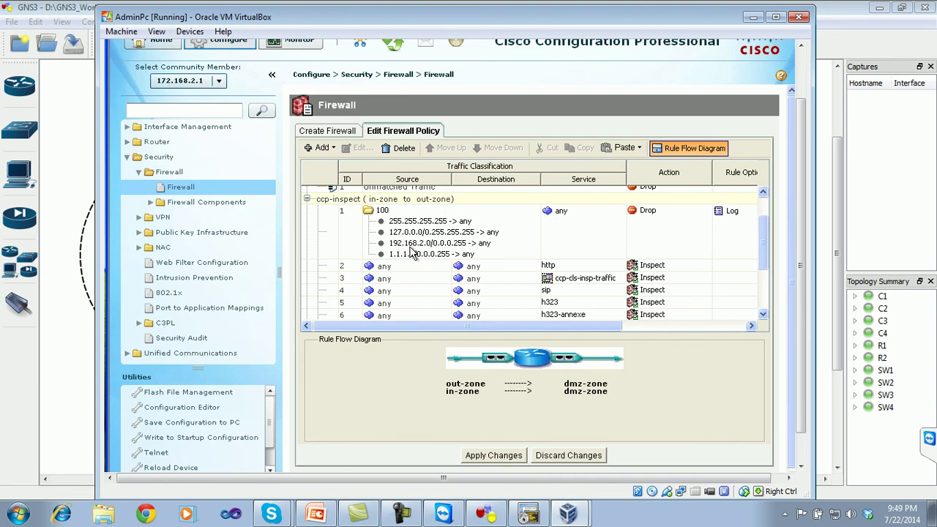
left_click(753, 16)
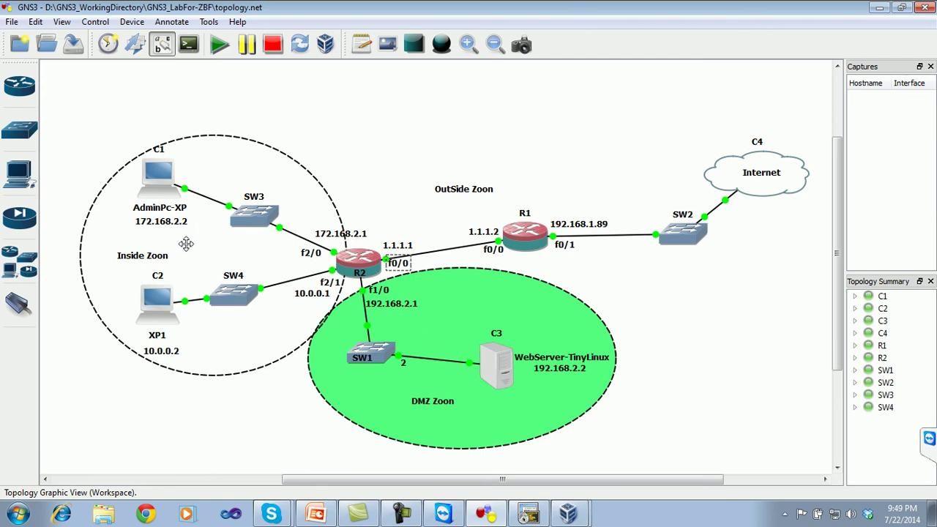
- Scroll the rule table down to the ccp-permit-icmpreply rules, then hide AdminPc to show the topology
left_click(567, 515)
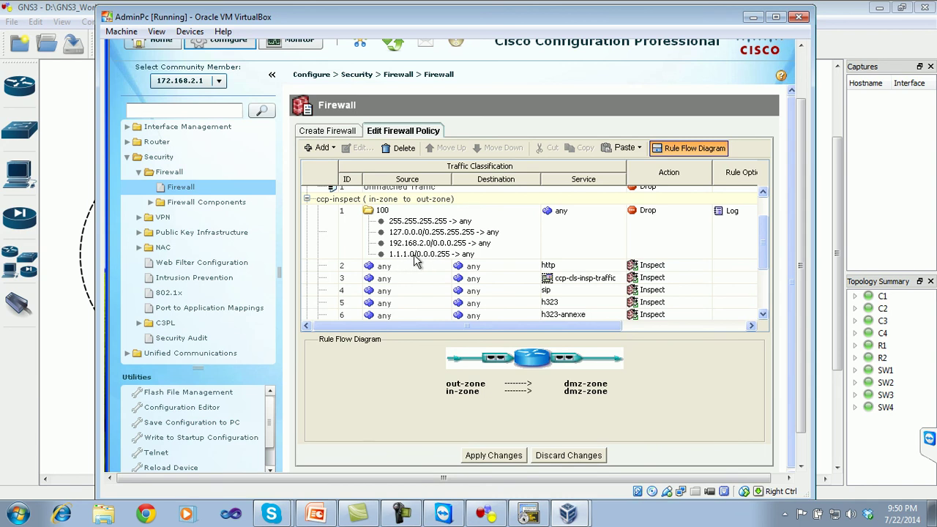
left_click(753, 16)
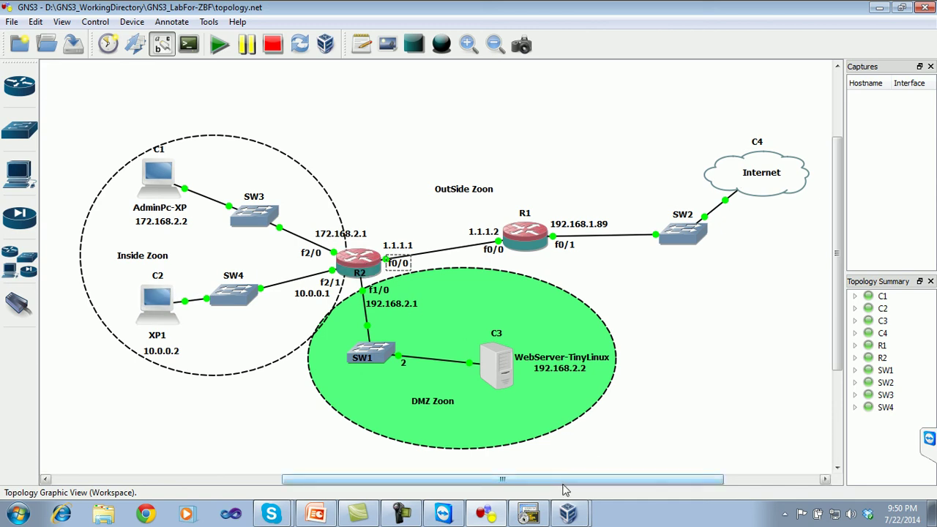
left_click(568, 513)
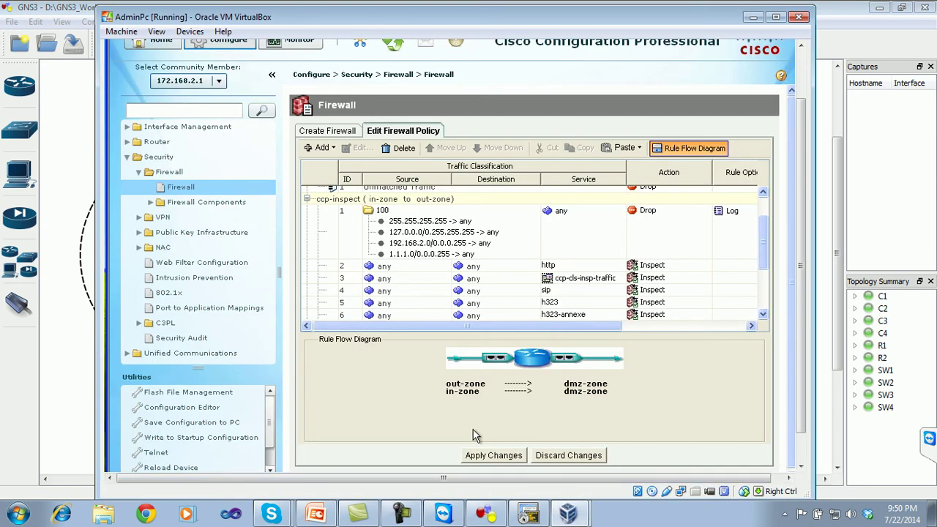
mouse_move(764, 219)
left_mouse_down()
mouse_move(764, 241)
mouse_move(766, 217)
left_mouse_up()
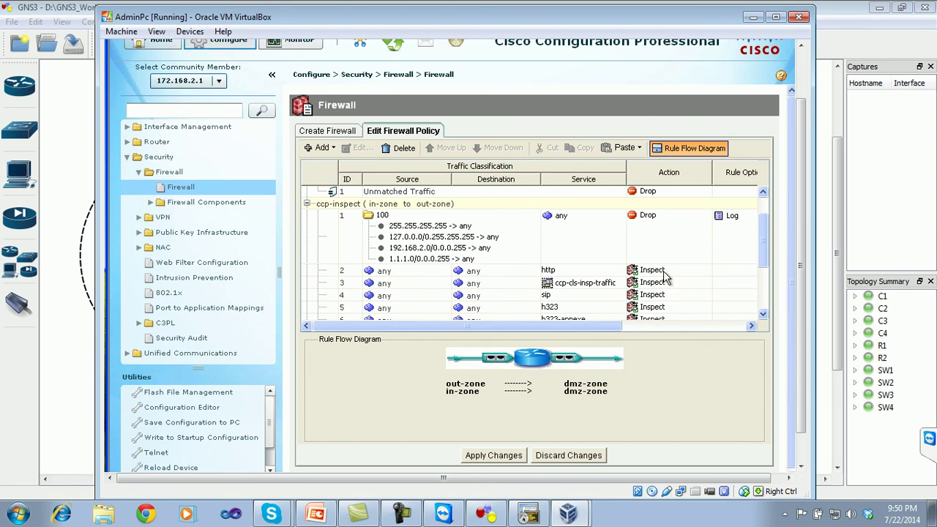
left_click_drag(762, 222, 759, 241)
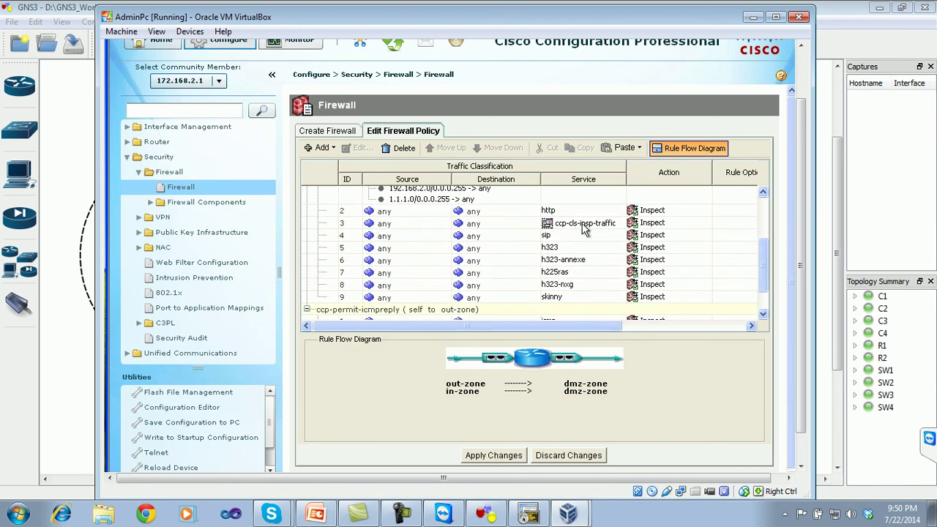
mouse_move(584, 230)
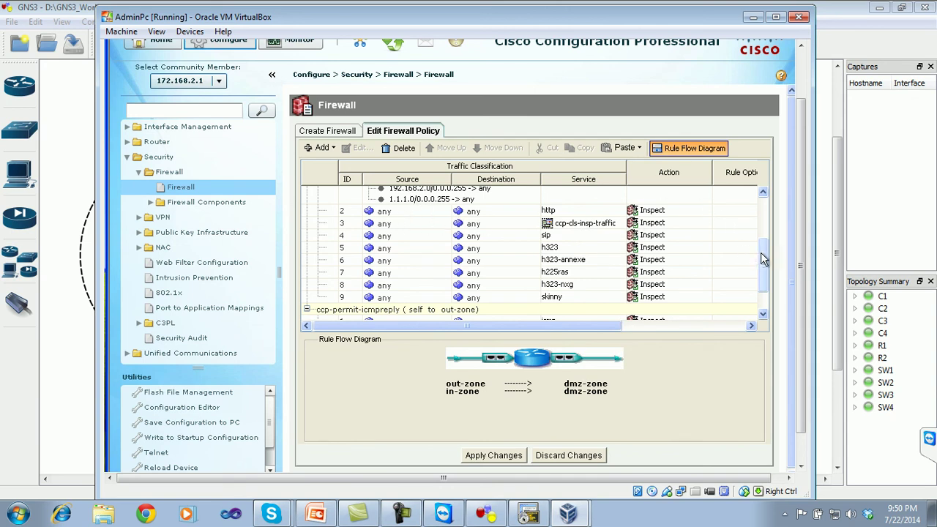
scroll(765, 236, "up", 5)
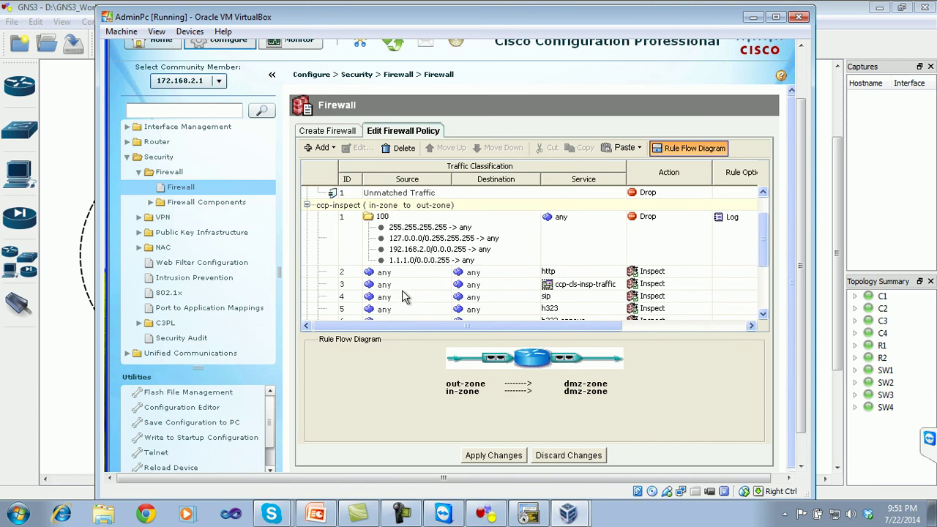
scroll(764, 229, "down", 3)
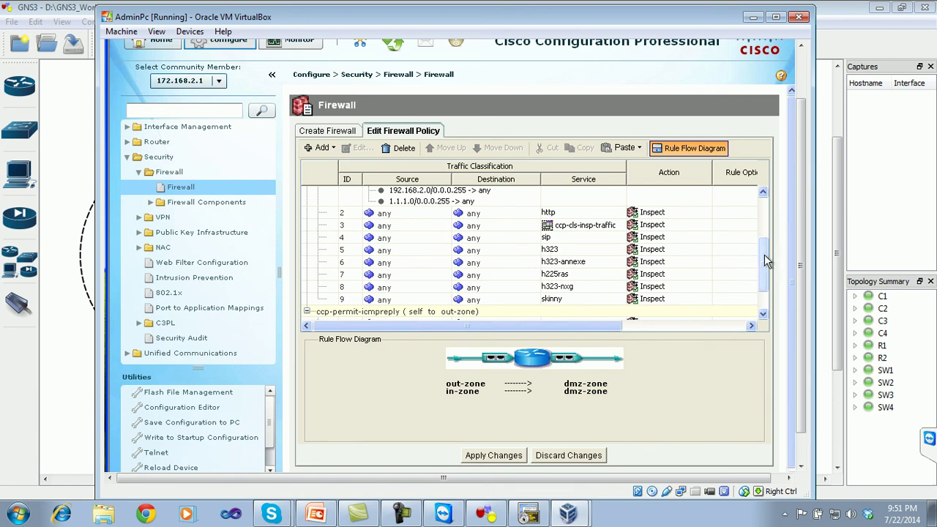
left_click_drag(764, 254, 764, 282)
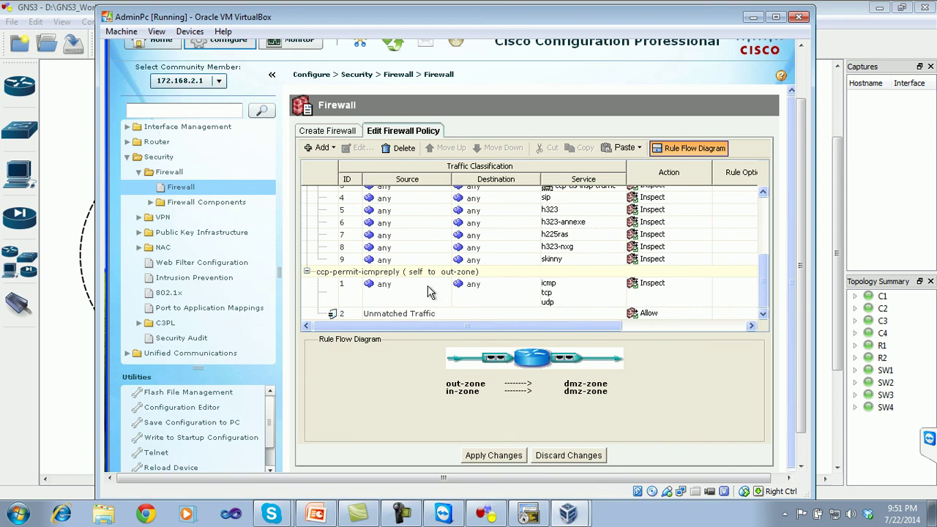
left_click(753, 16)
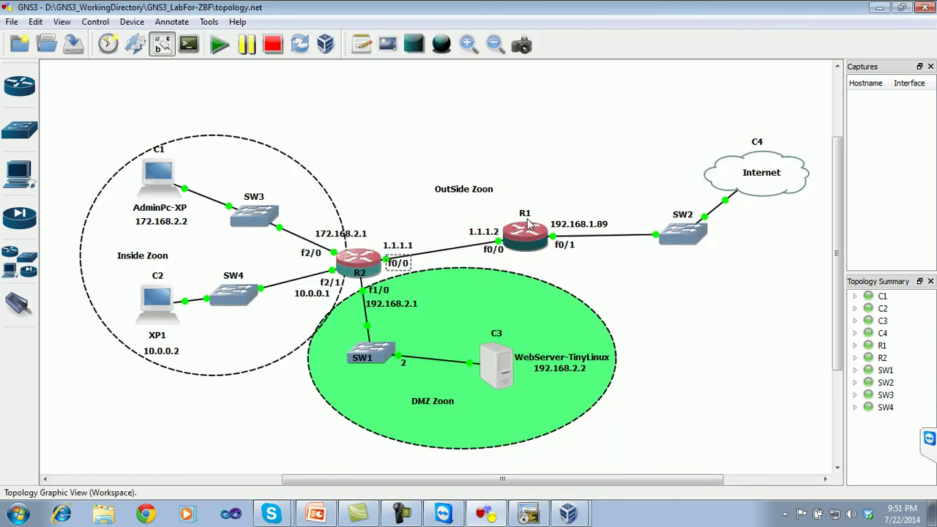
- Telnet to 1.1.1.2 from R1 and mark the 'Trying 1.1.1.2 ... Open' result
left_click(566, 515)
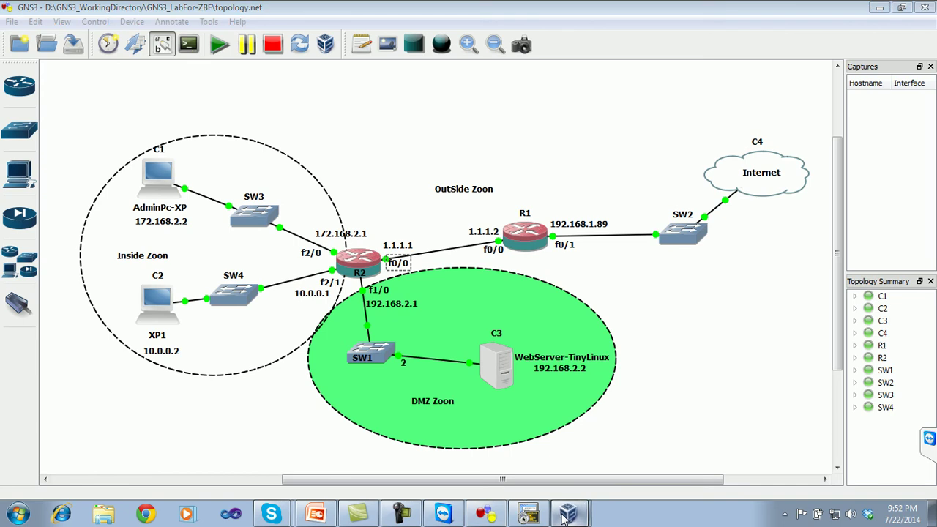
left_click(567, 515)
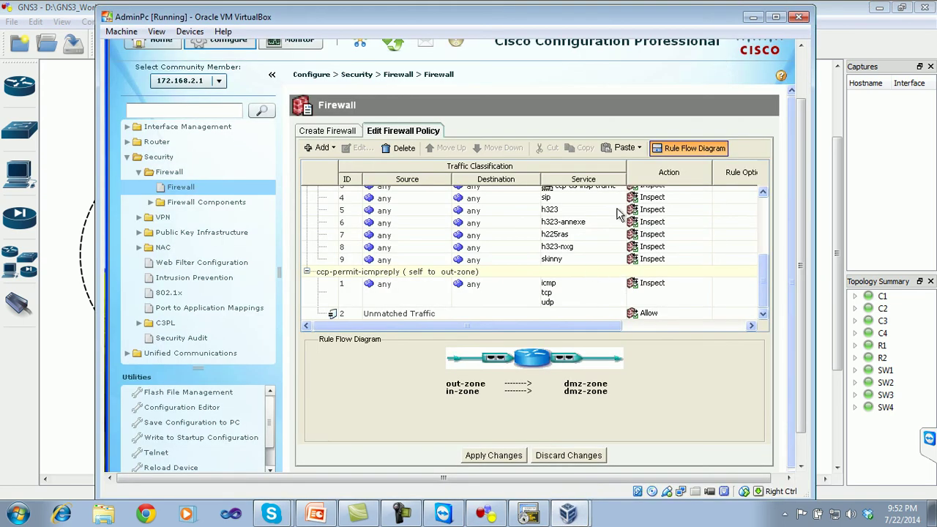
left_click(528, 514)
left_click(486, 515)
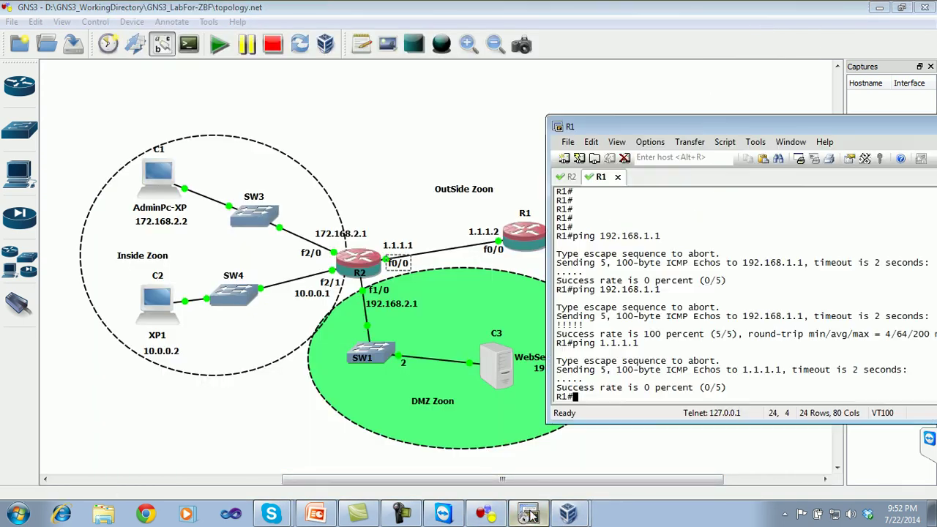
type("telent ")
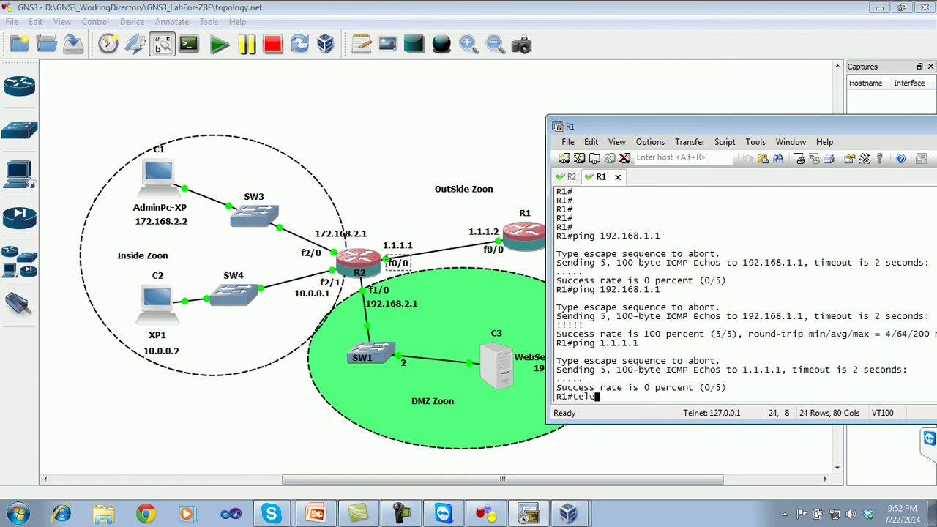
type("net 1.1.1.2")
key("Return")
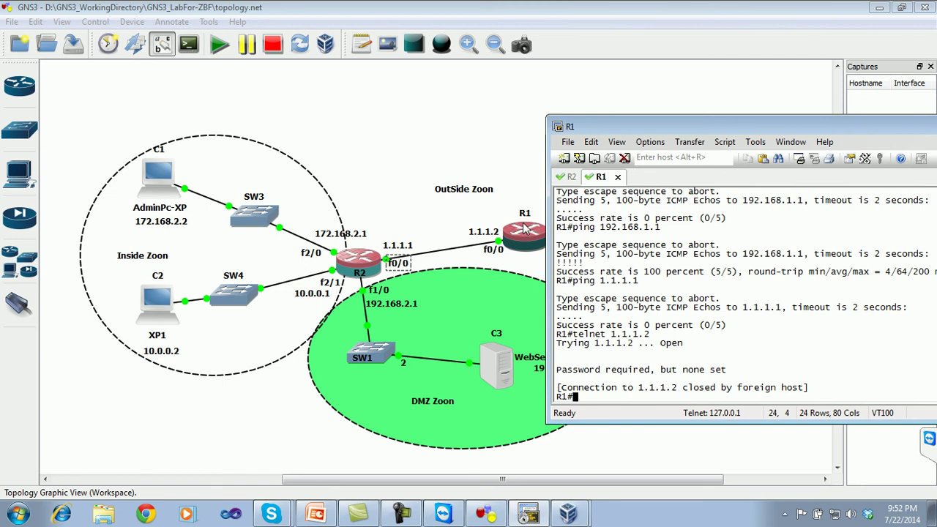
left_click_drag(683, 344, 569, 349)
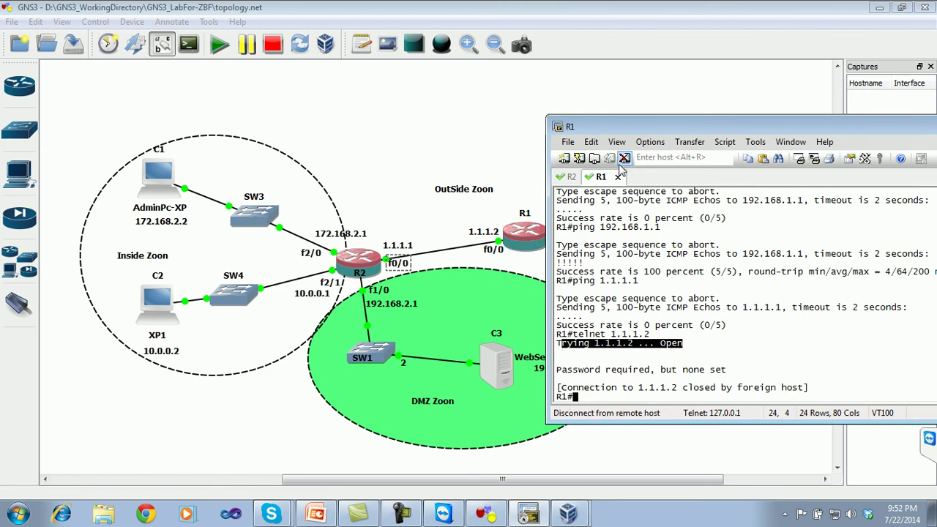
- Telnet to 1.1.1.2 from the R2 session
left_click(684, 365)
left_click(569, 177)
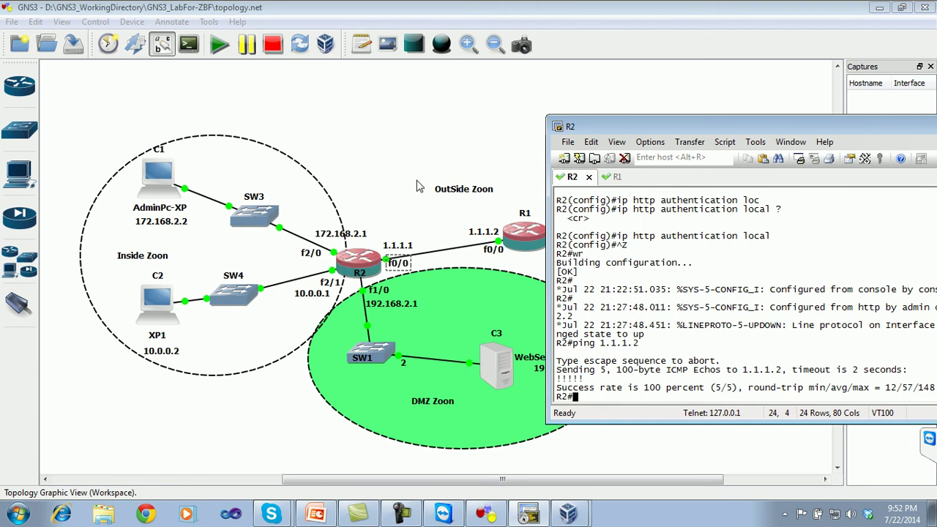
type("t")
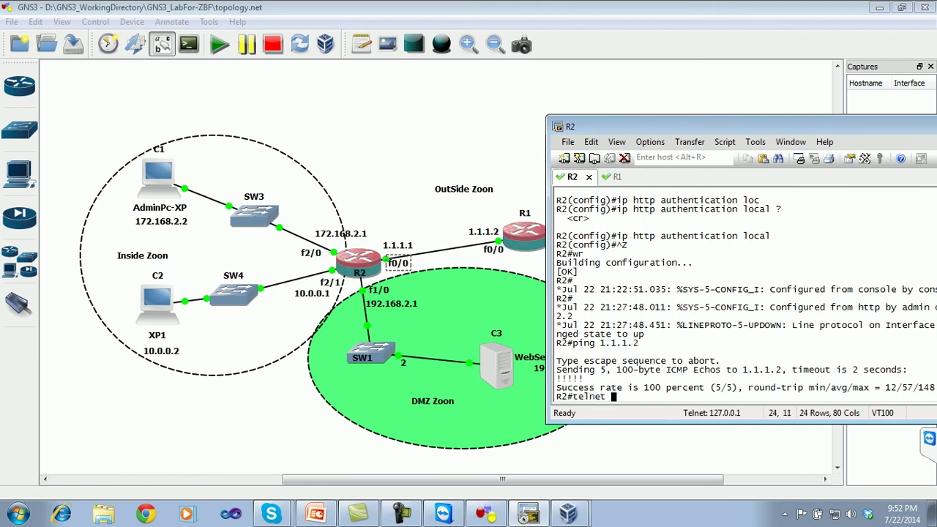
type("elent 1.1.1.2")
key("Return")
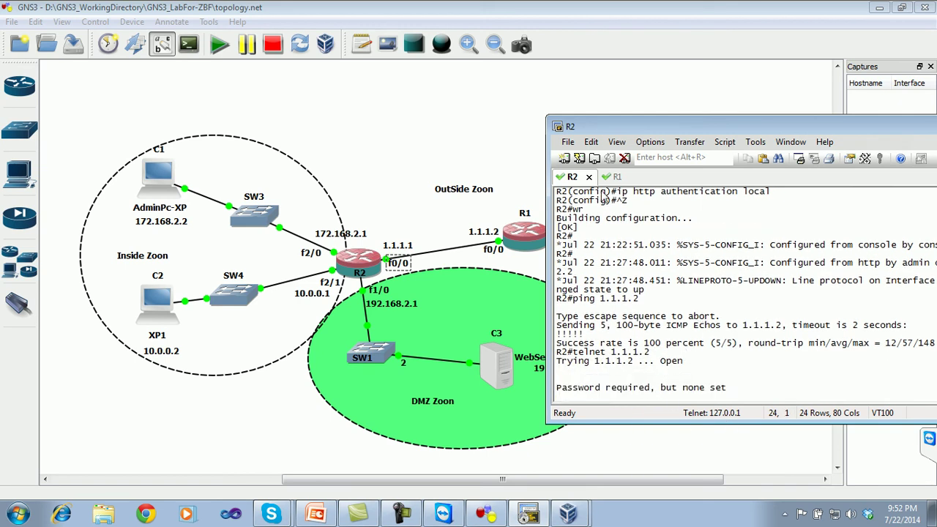
- Telnet to 1.1.1.1 from R1, which times out, then return to the CCP policy list
left_click(613, 177)
type("t")
key("Up")
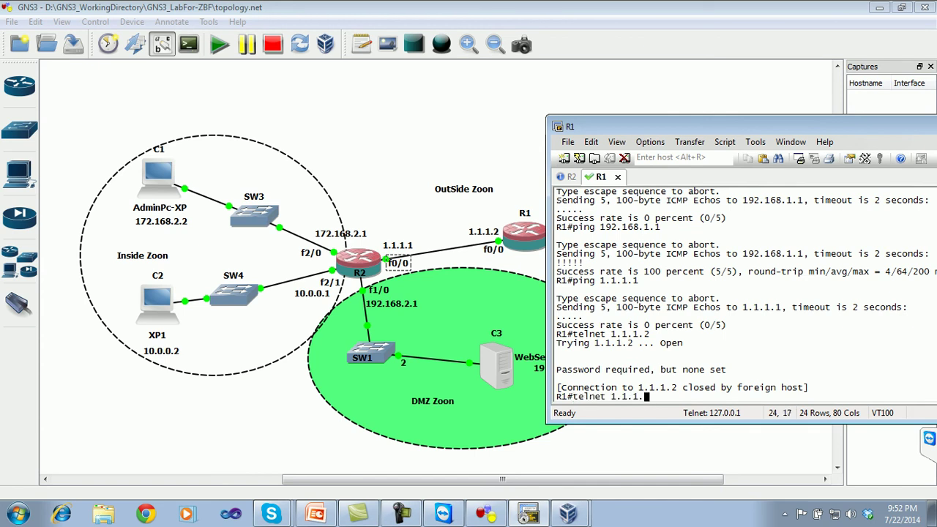
type("1")
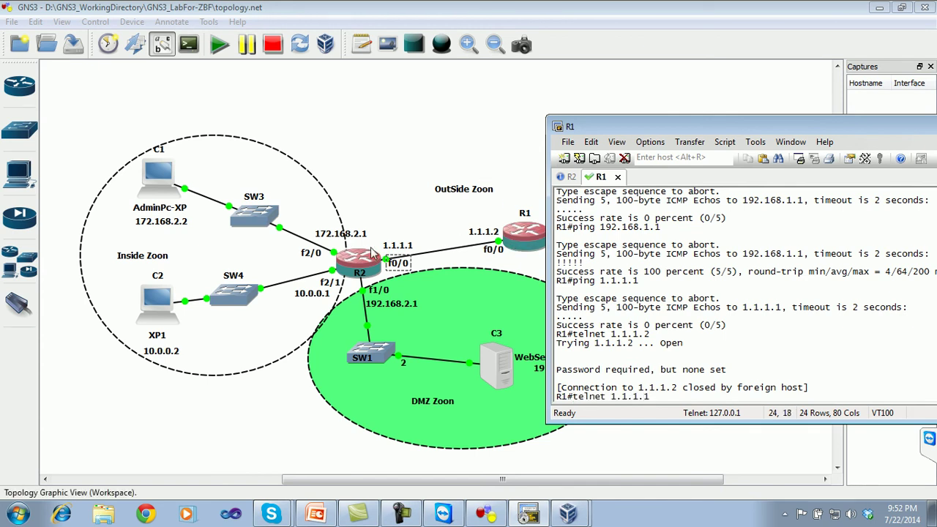
key("Return")
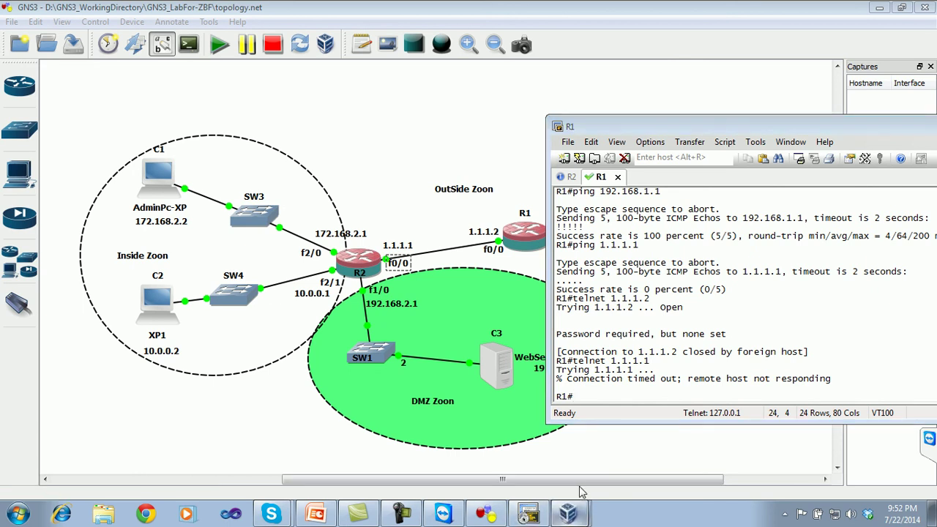
left_click(568, 512)
left_click_drag(764, 287, 762, 220)
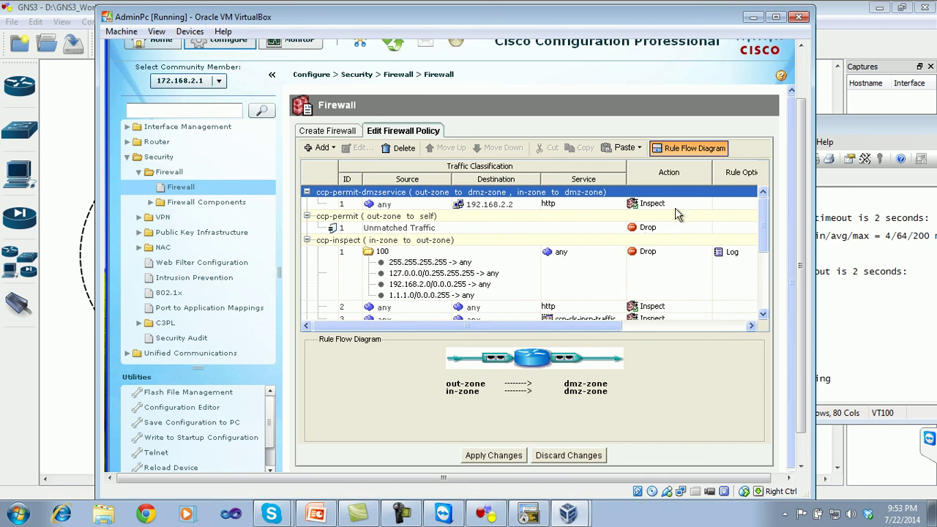
- Select the ccp-permit, ccp-inspect and ccp-permit-icmpreply rows to read each zone flow diagram
left_click_drag(762, 210, 761, 182)
mouse_move(469, 391)
left_click(403, 217)
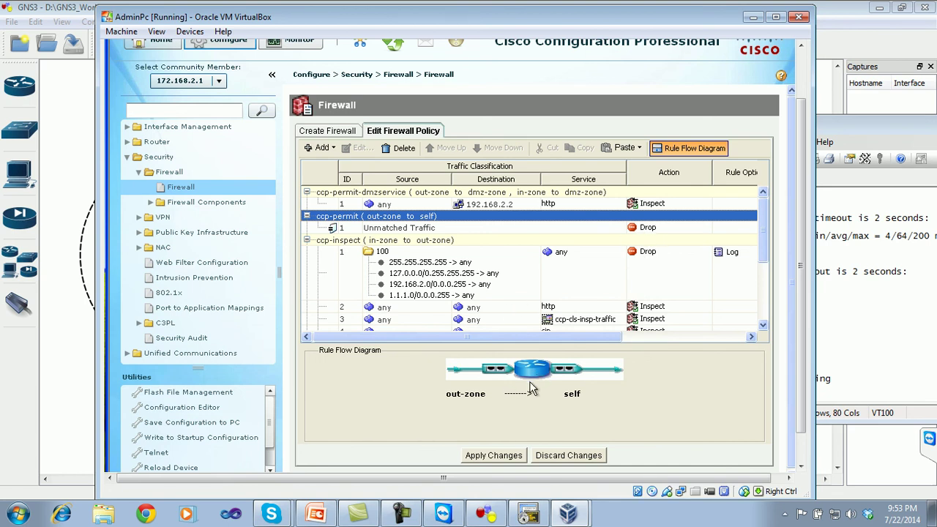
left_click(350, 241)
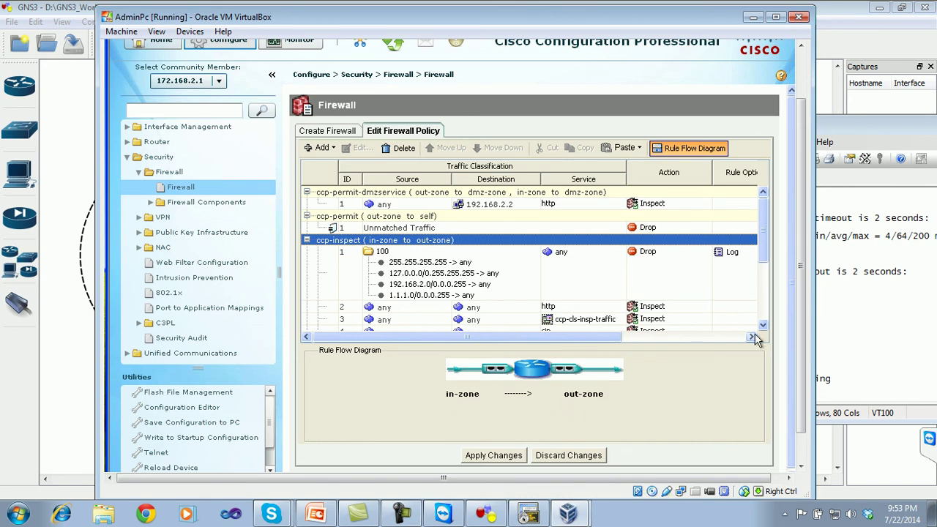
left_click_drag(763, 233, 765, 283)
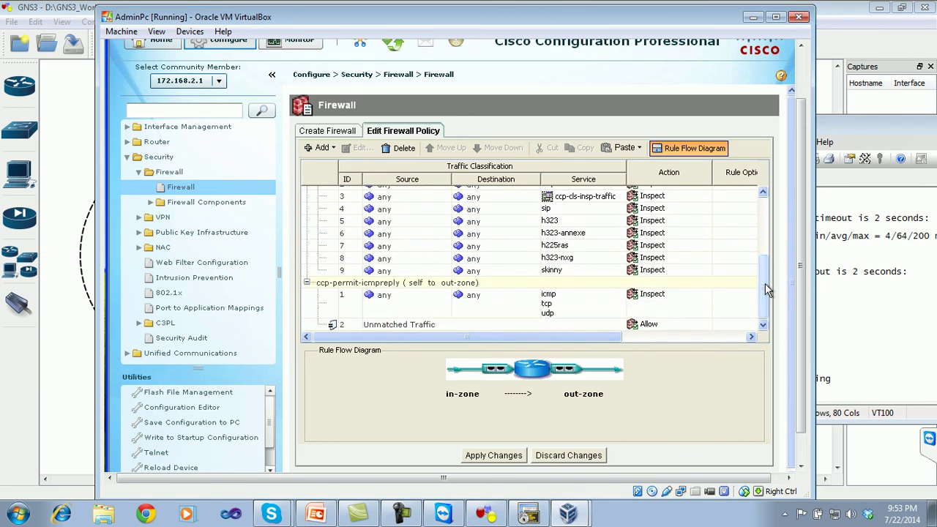
left_click(617, 284)
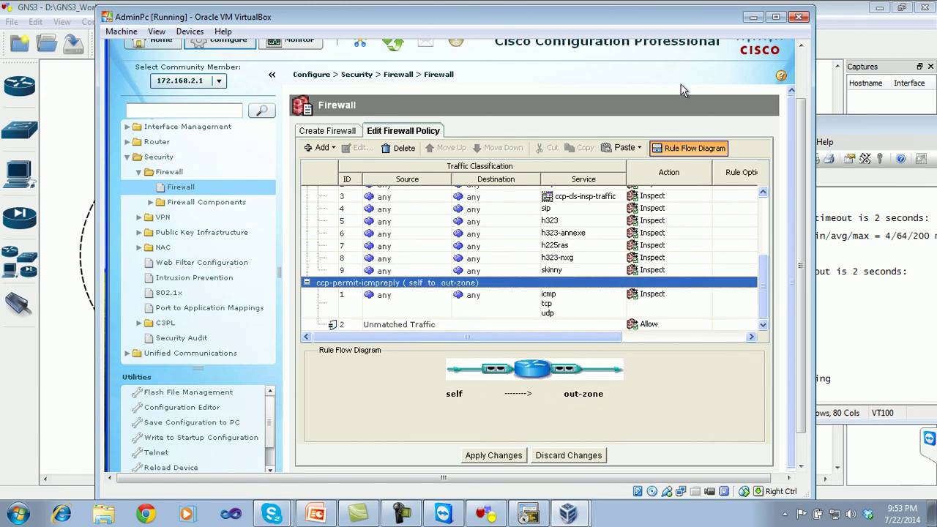
- Hide the rule flow diagram, scroll to the top, and expand C3PL and Firewall Components
left_click(682, 147)
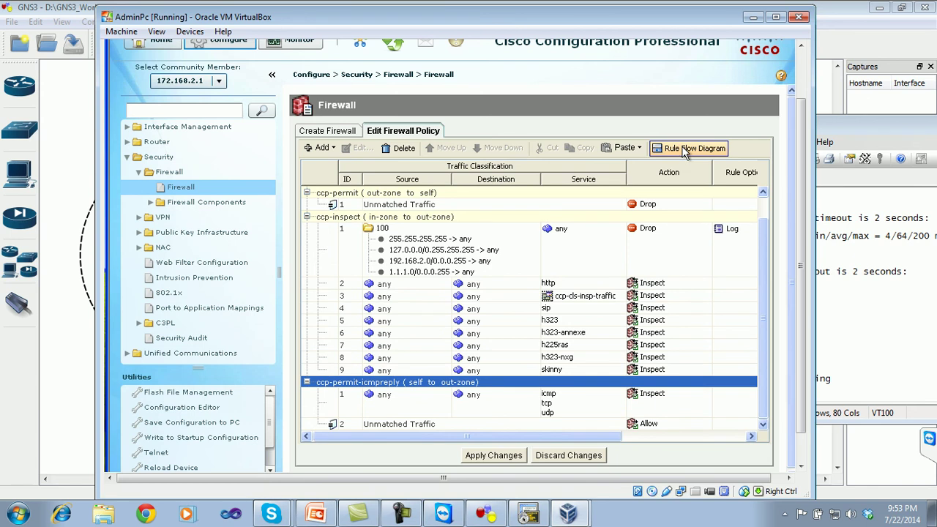
left_click_drag(764, 366, 763, 272)
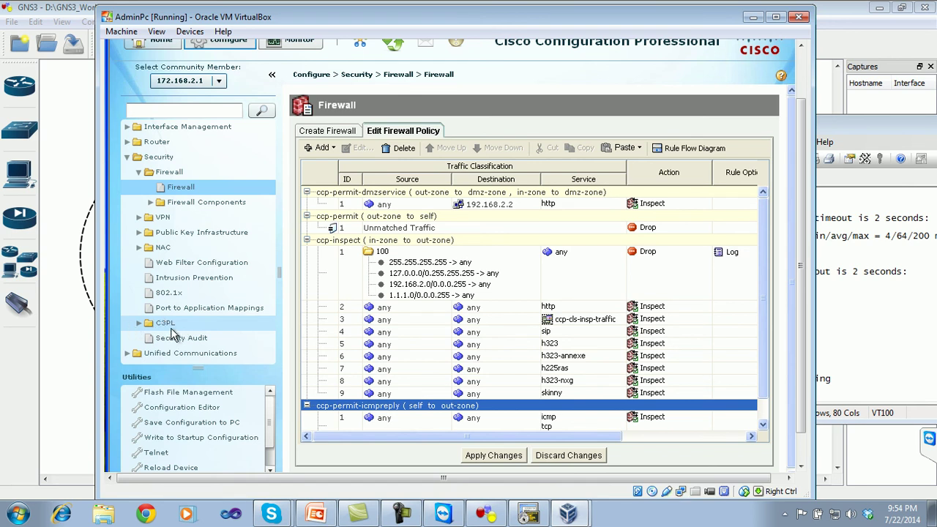
left_click(139, 323)
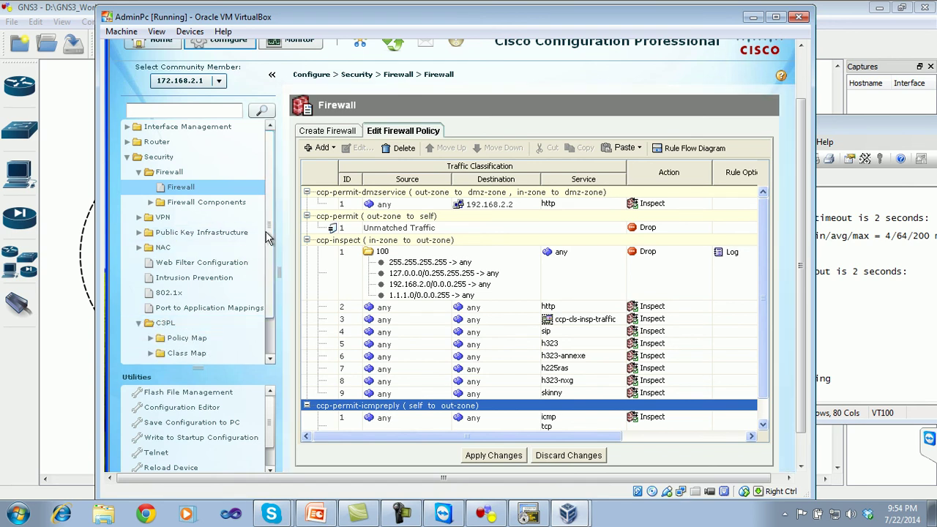
scroll(188, 178, "down", 2)
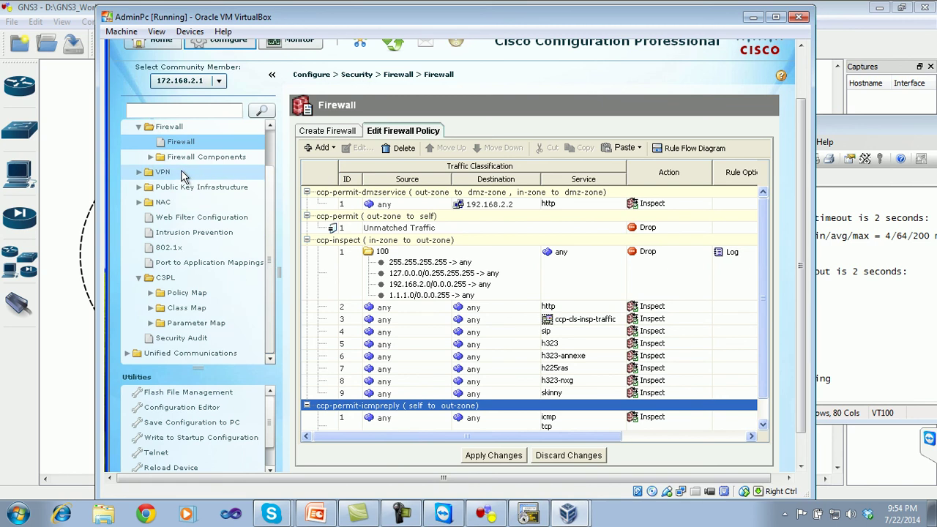
left_click(152, 158)
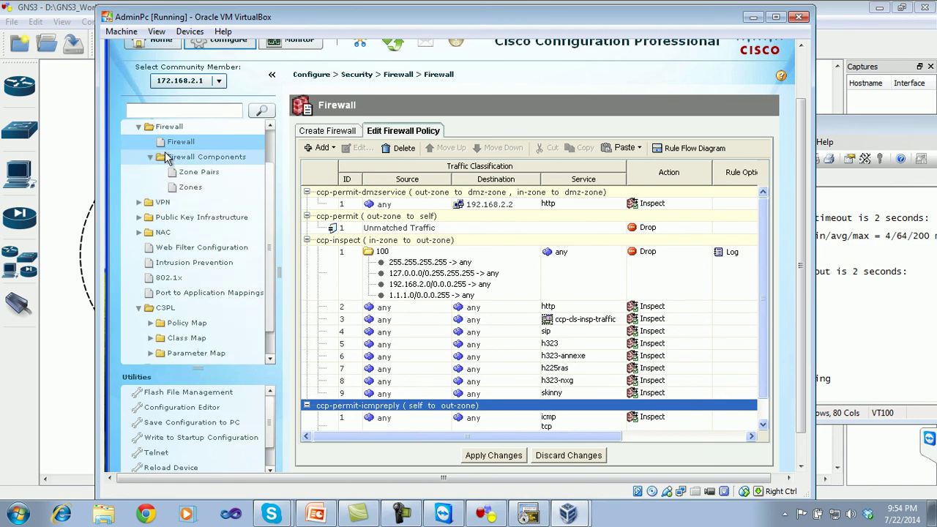
- Review the firewall Zone Pairs and Zones lists against the GNS3 topology
left_click(197, 172)
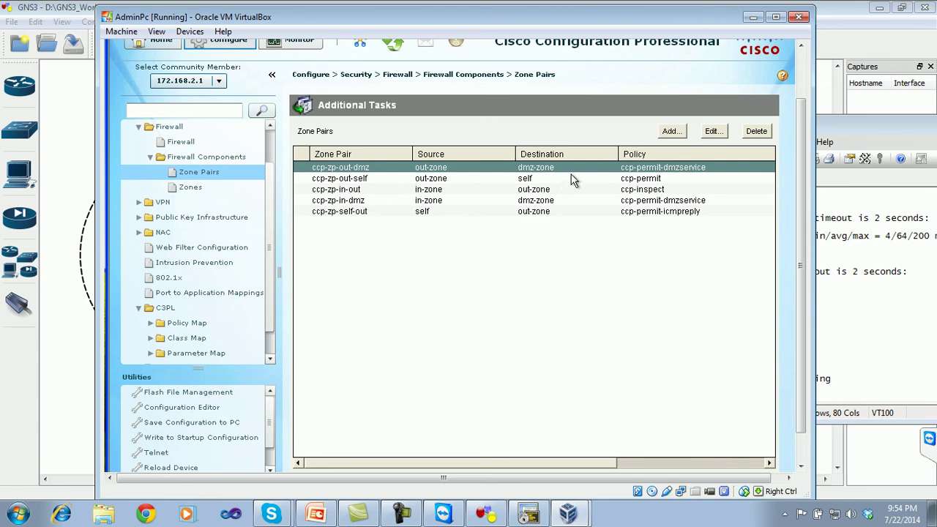
left_click(191, 189)
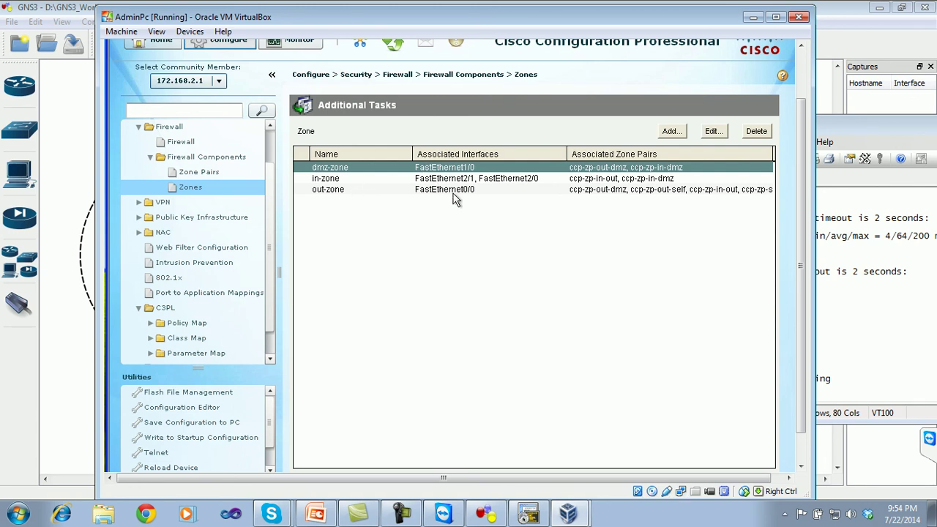
left_click(220, 174)
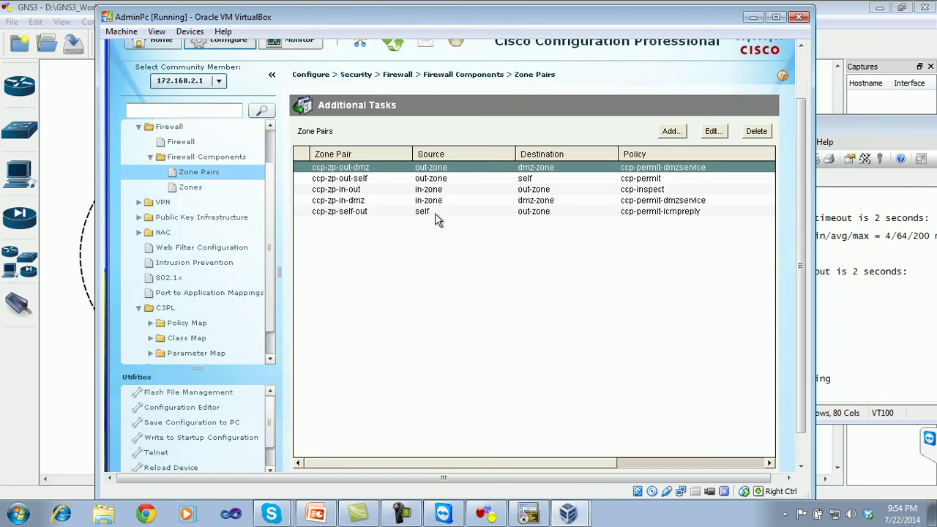
left_click(195, 189)
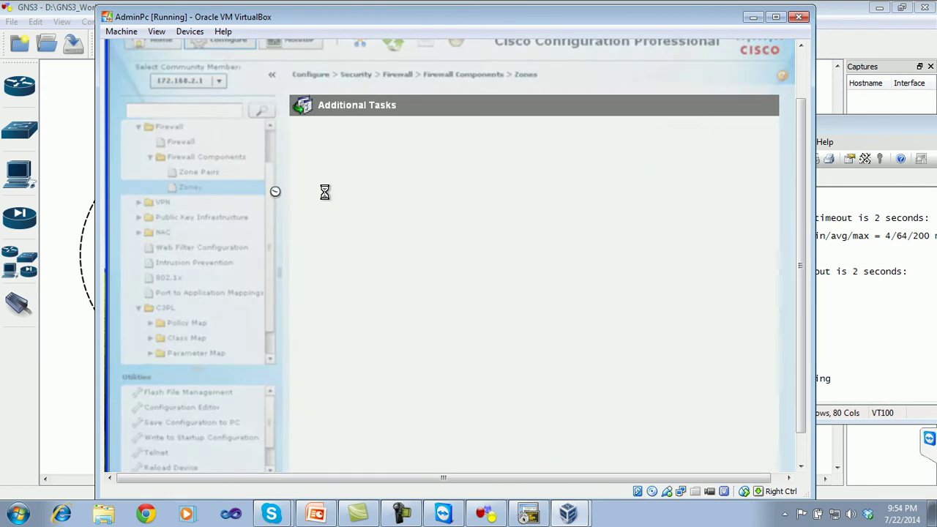
left_click(491, 518)
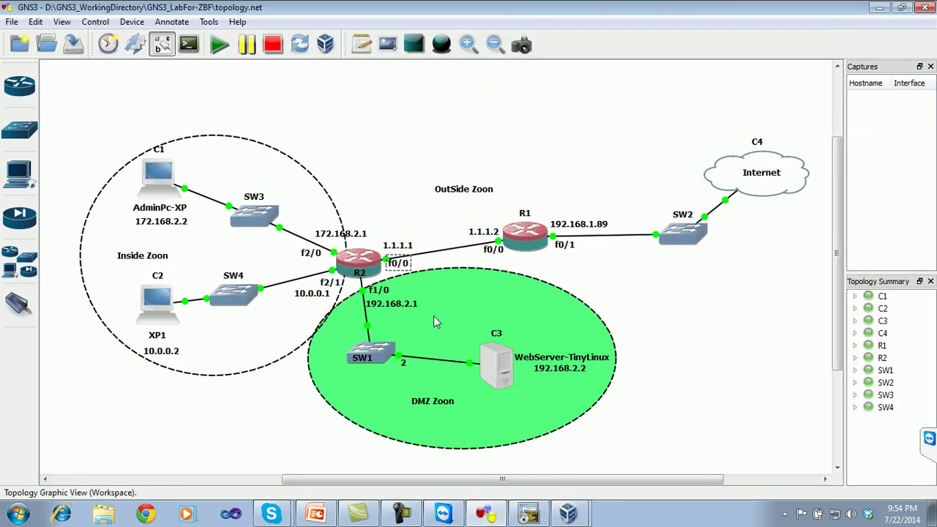
left_click(565, 515)
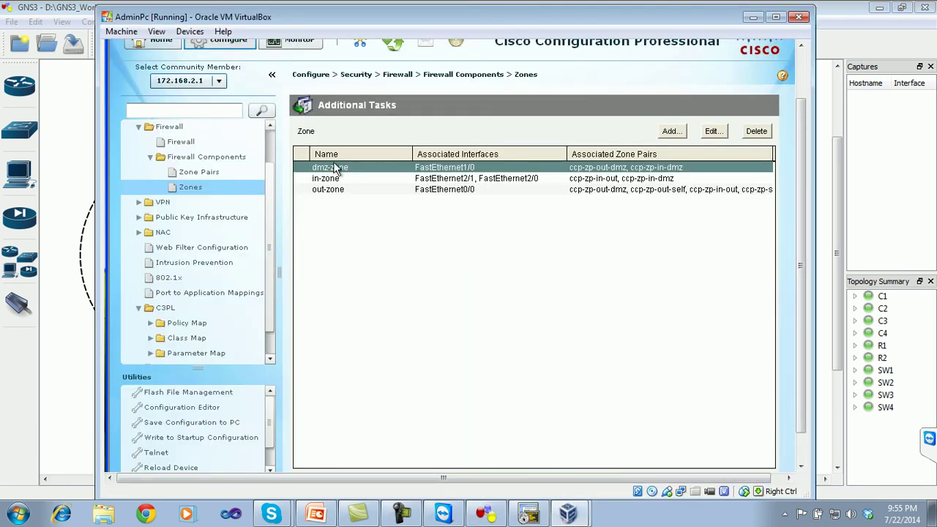
- Check each zone's interfaces: dmz-zone Fa1/0, in-zone Fa2/1 and Fa2/0, out-zone Fa0/0
left_click(334, 180)
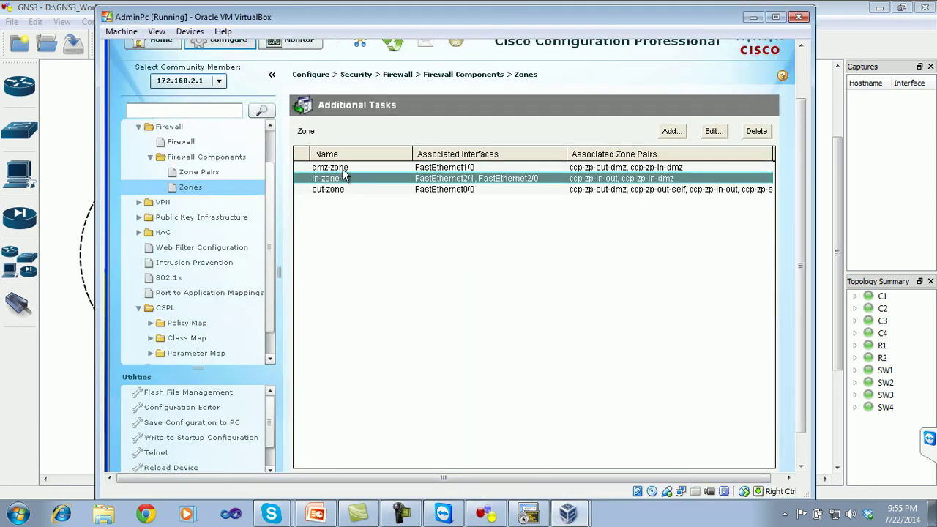
key("Up")
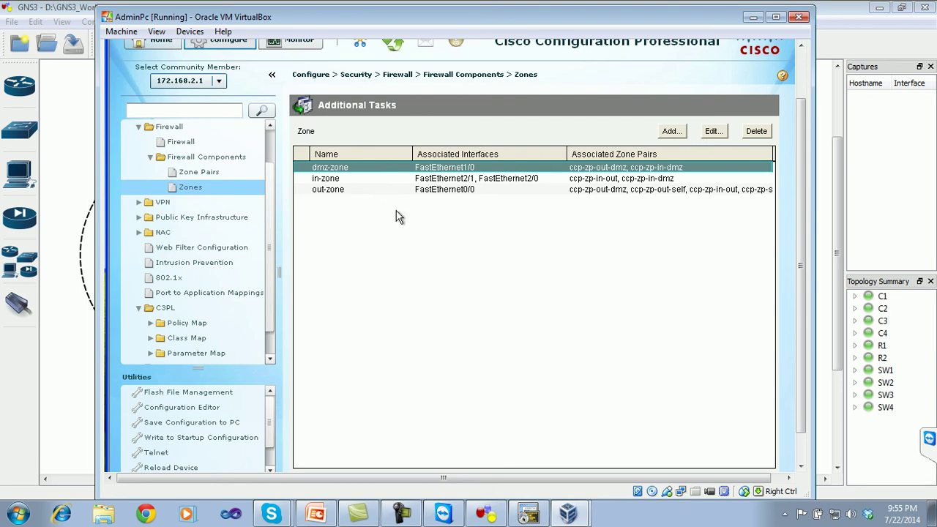
left_click(440, 182)
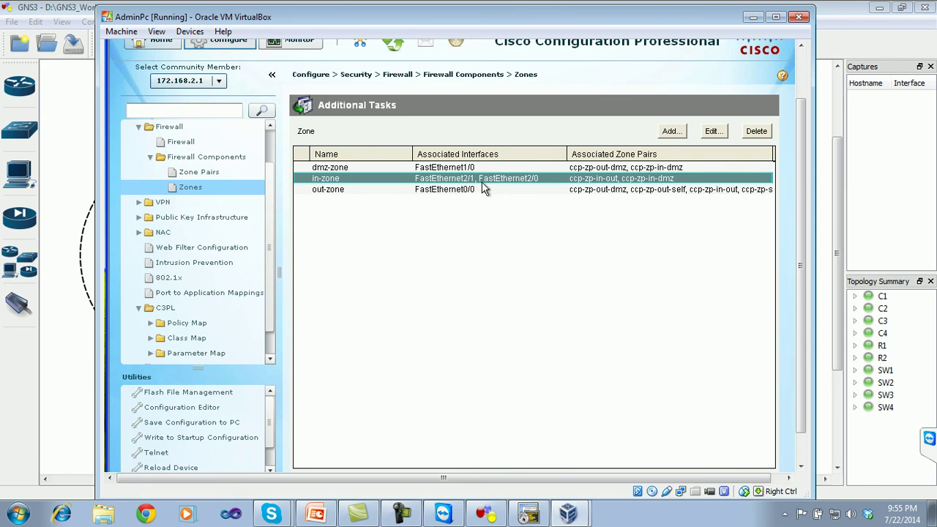
left_click(753, 17)
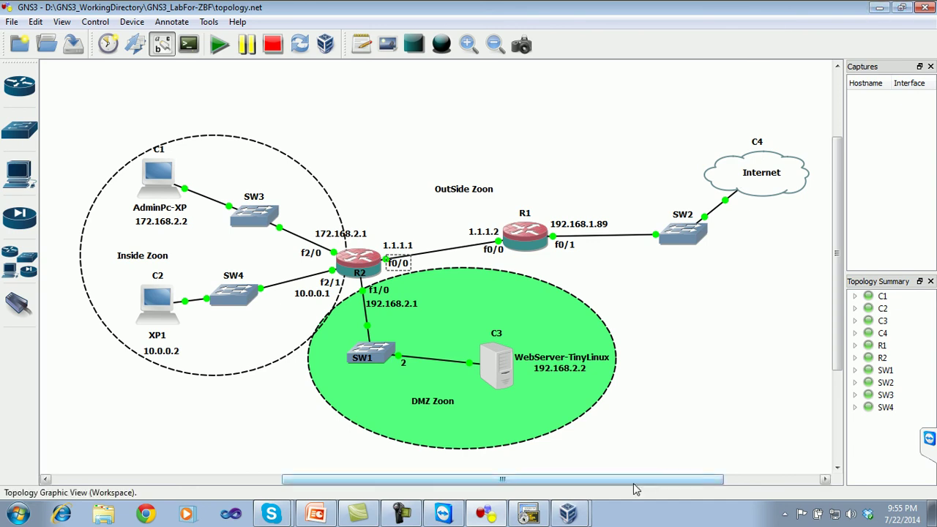
left_click(572, 515)
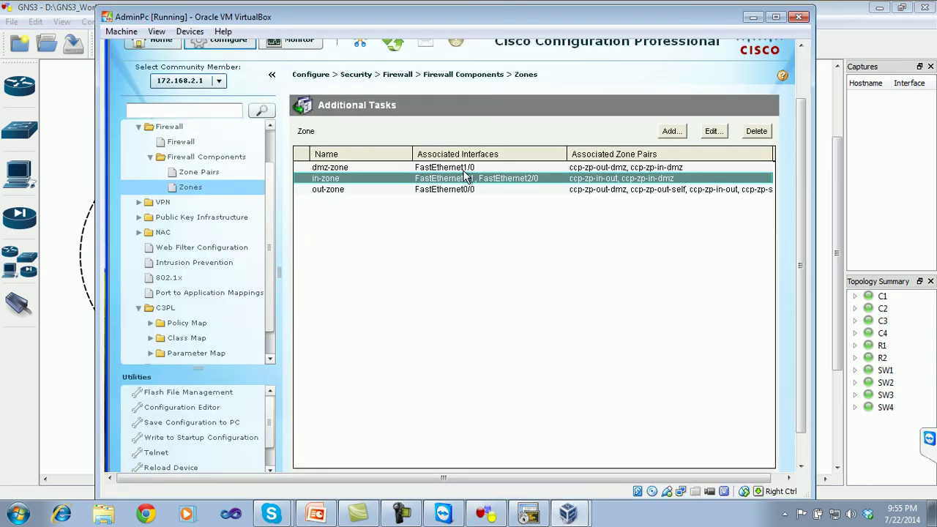
left_click(422, 192)
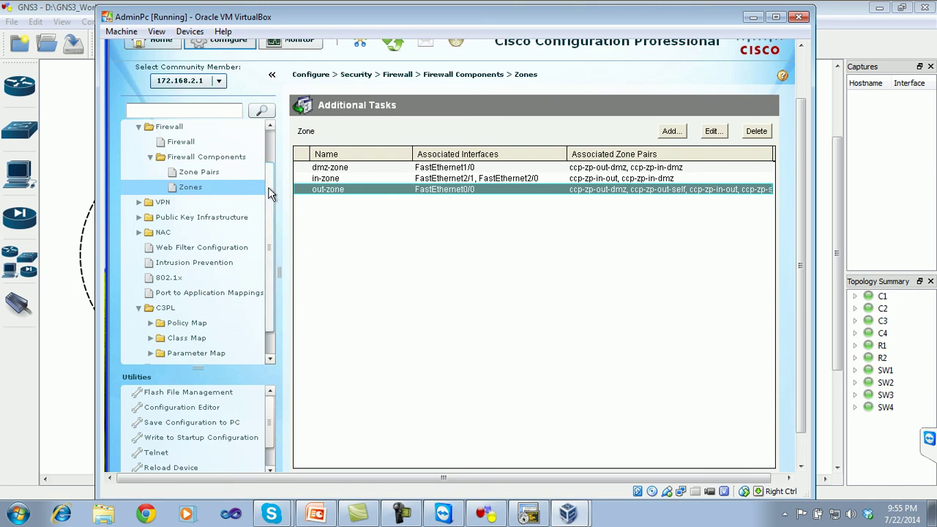
scroll(268, 223, "down", 1)
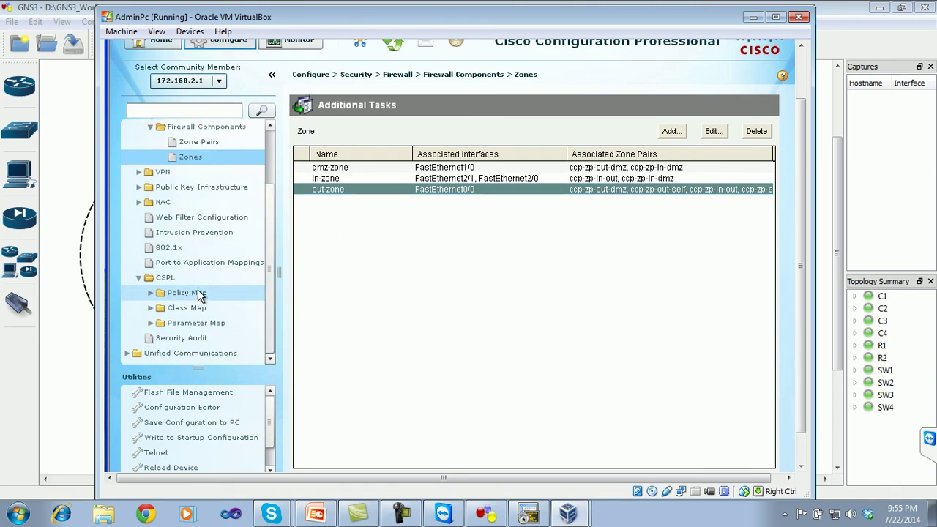
- View each C3PL inspection class map's matches, including ccp-cls-insp-traffic's protocols cuseeme through vdolive
left_click(150, 308)
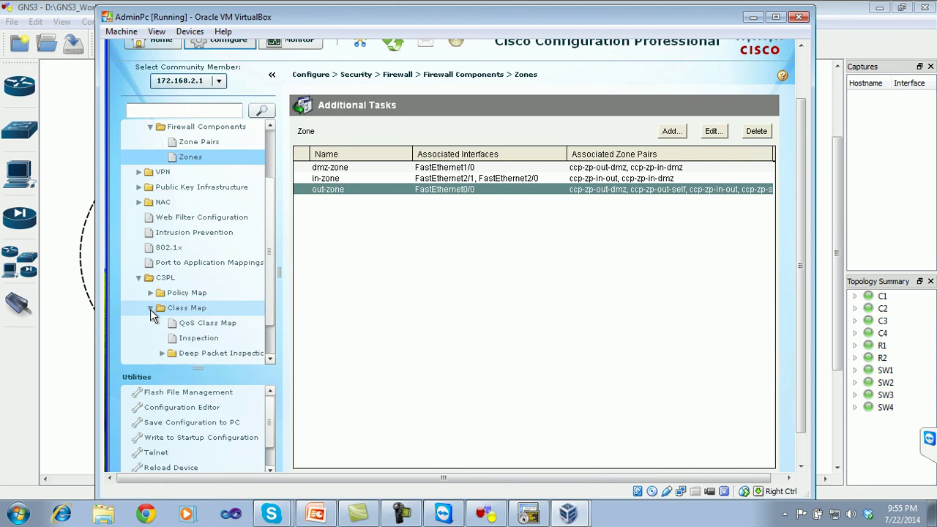
scroll(270, 290, "down", 1)
left_click(209, 309)
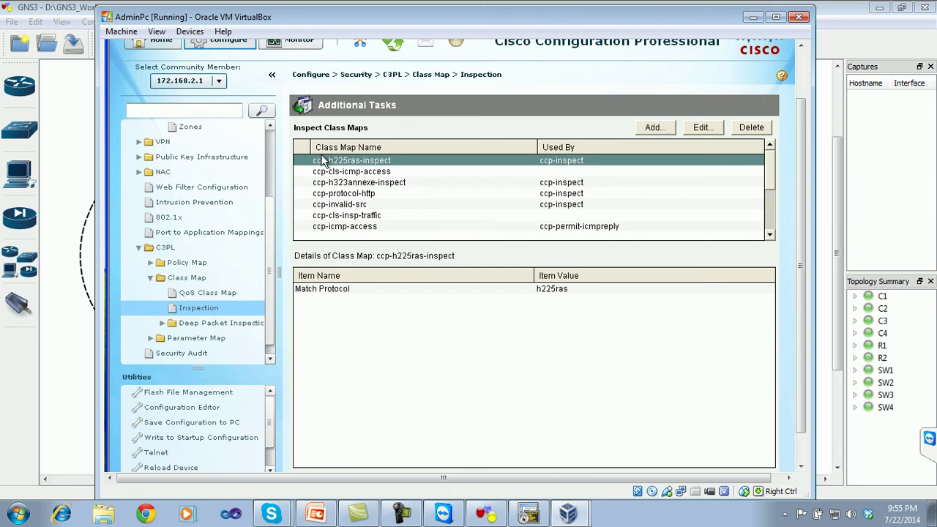
left_click(374, 172)
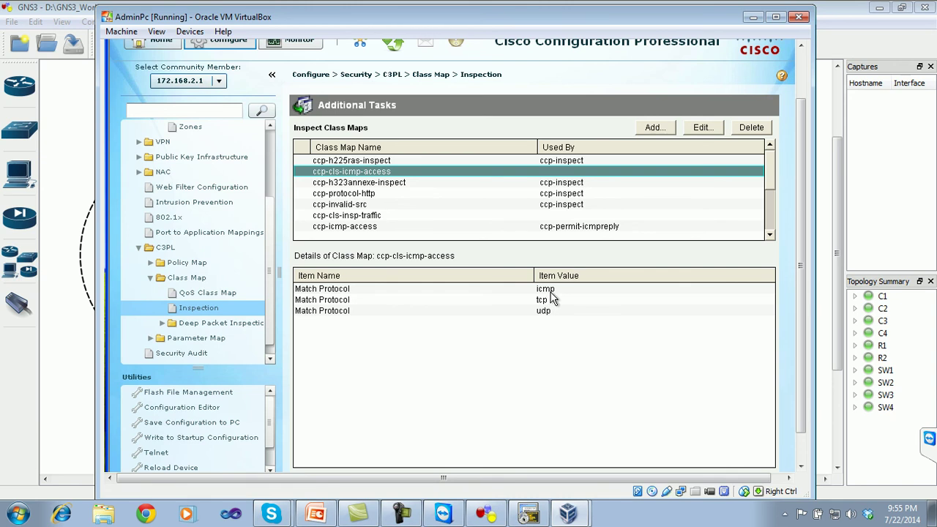
left_click(376, 185)
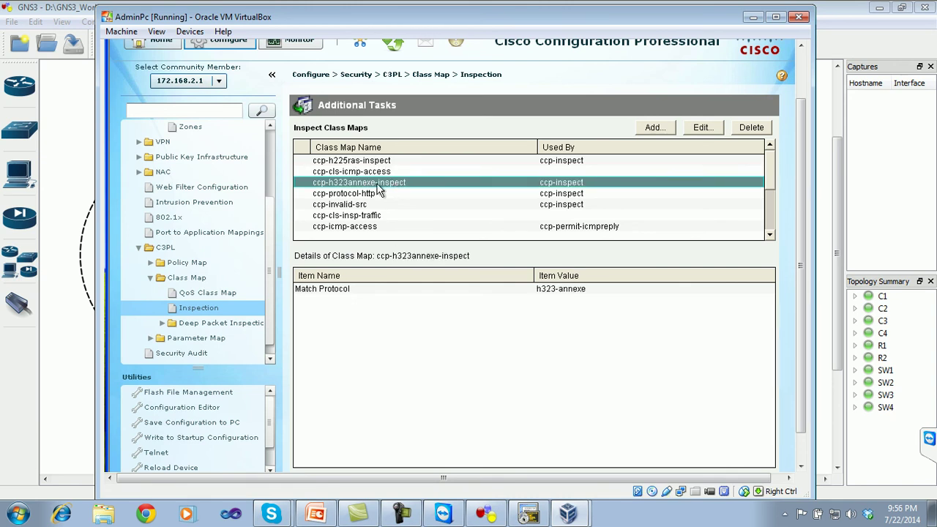
left_click(373, 193)
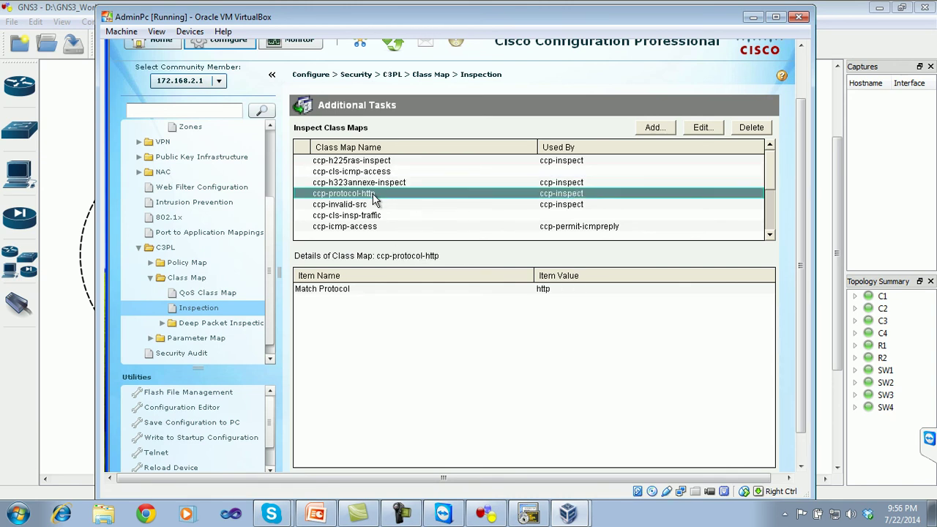
left_click(365, 206)
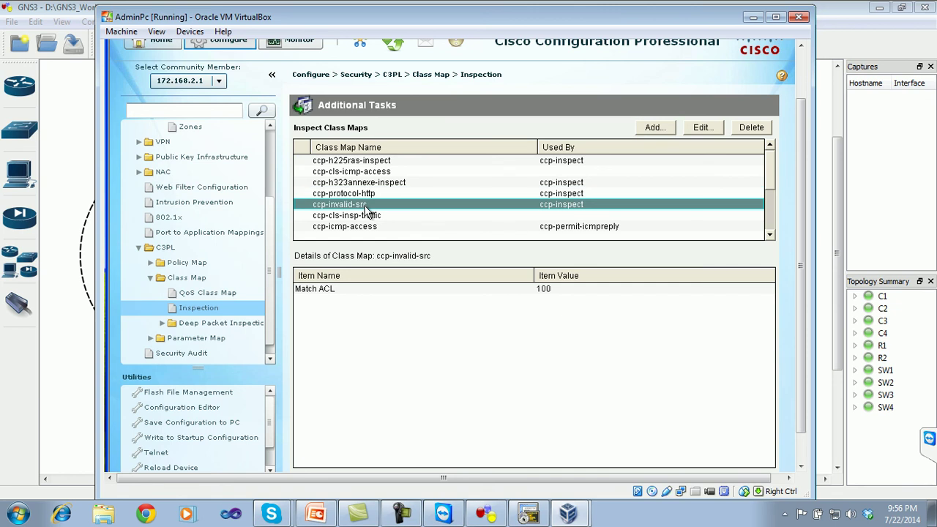
left_click(372, 216)
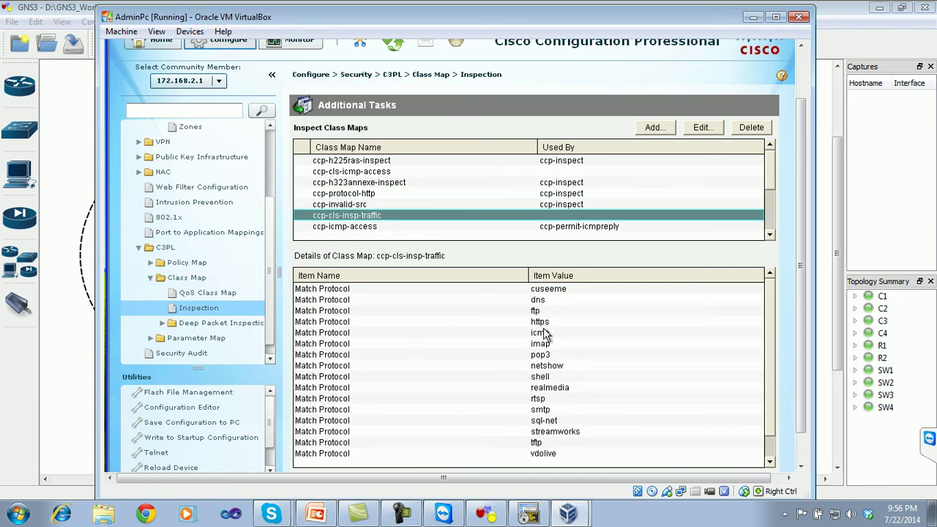
left_click(770, 390)
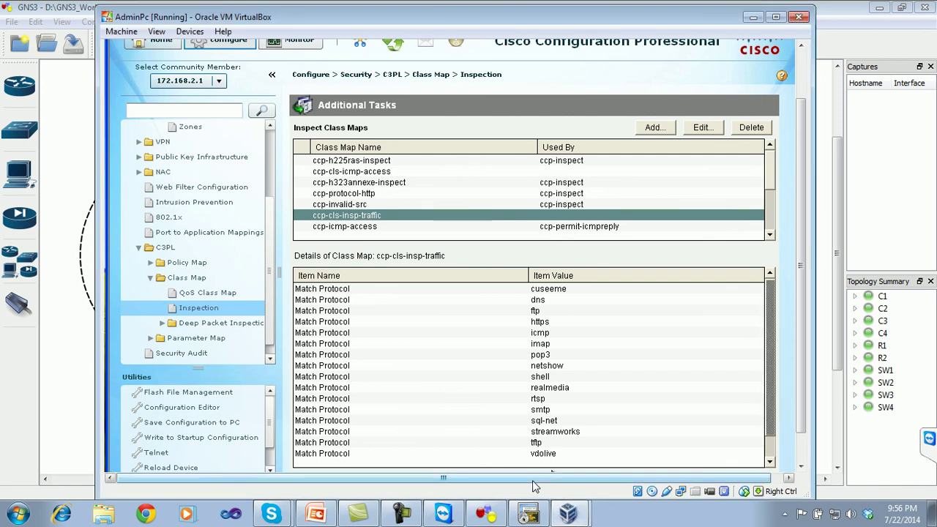
left_click(802, 92)
- Close Cisco Configuration Professional and load yahoo.com in Internet Explorer
left_click(792, 45)
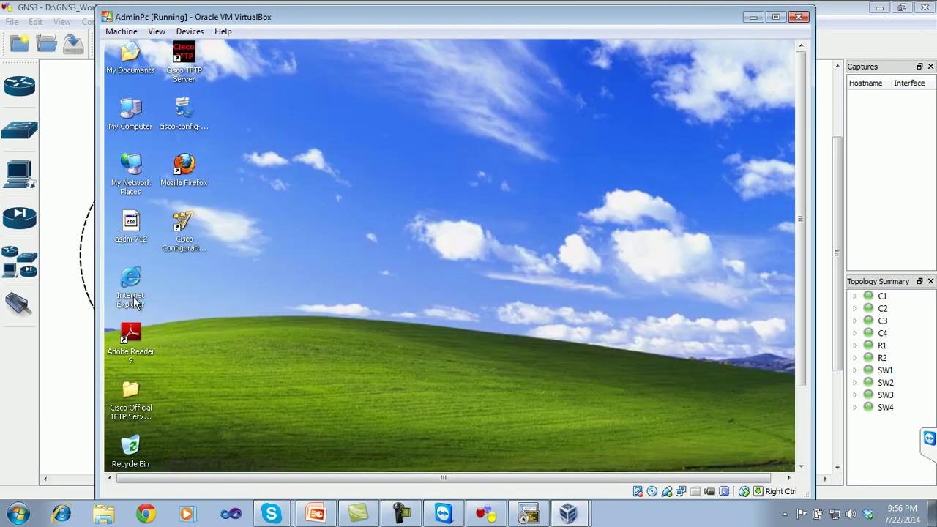
double_click(132, 299)
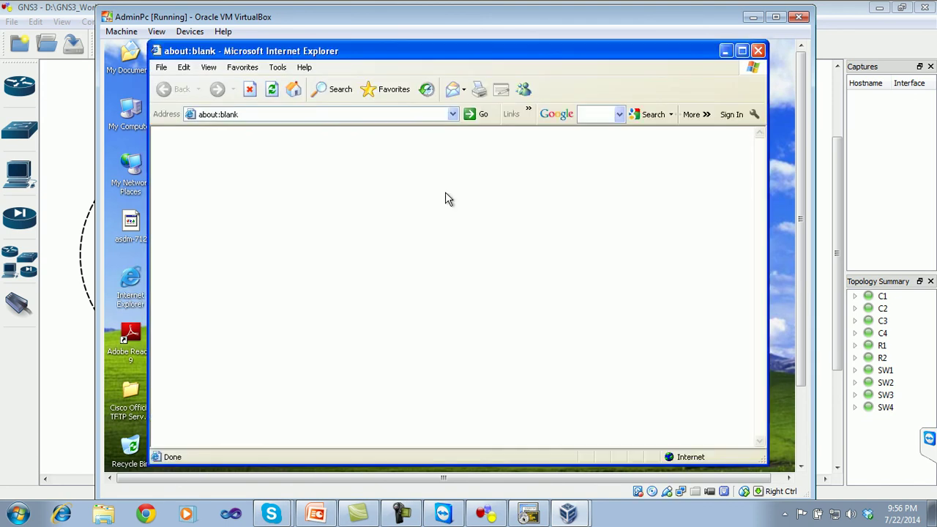
left_click(296, 115)
type("yah")
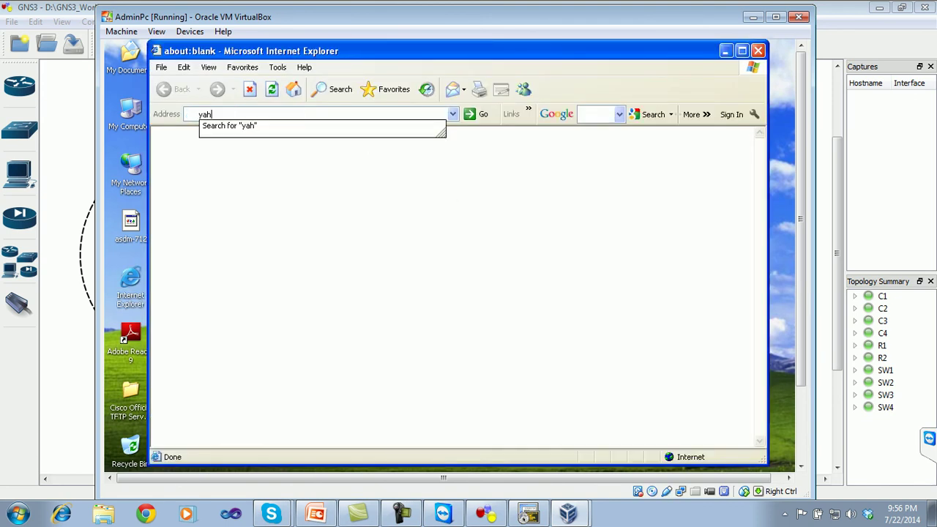
type("oo.com")
key("Return")
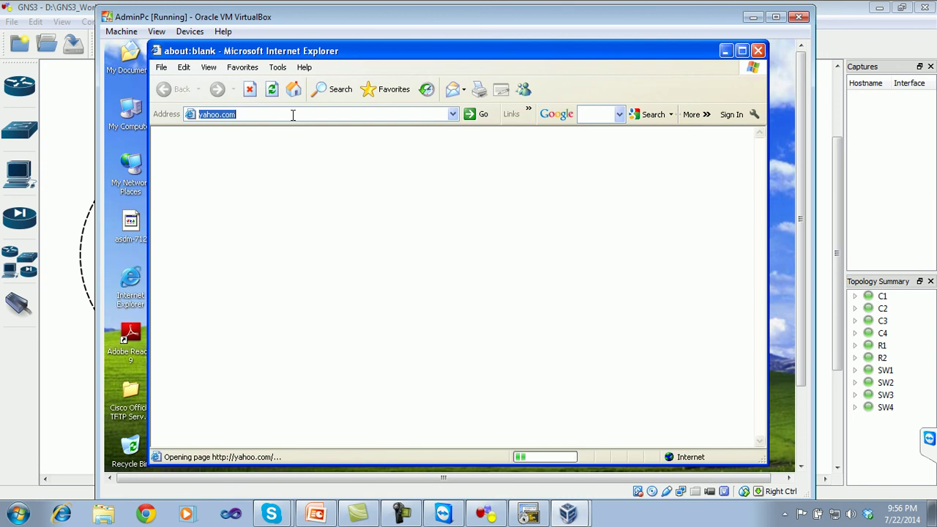
left_click_drag(800, 175, 808, 265)
left_click(146, 461)
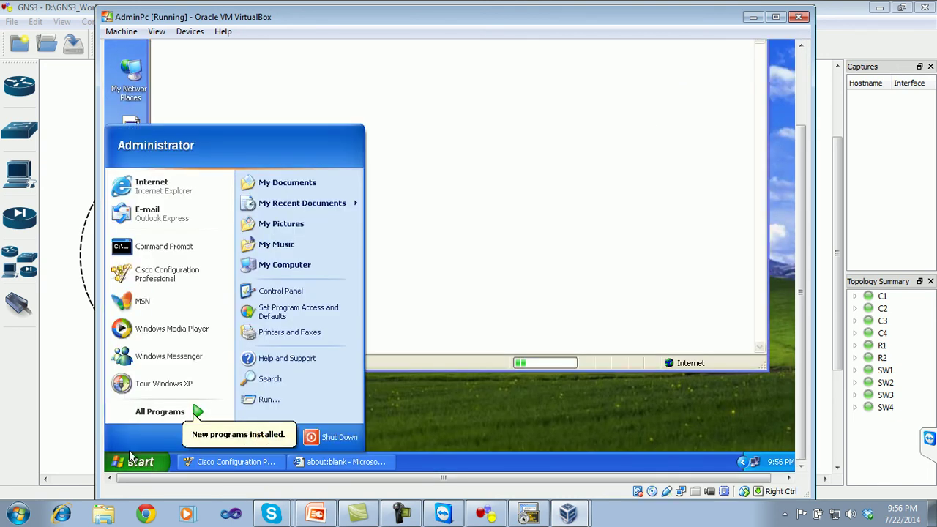
- Ping 192.168.1.1 and 8.8.8.8 from a Command Prompt, both replying
left_click(157, 252)
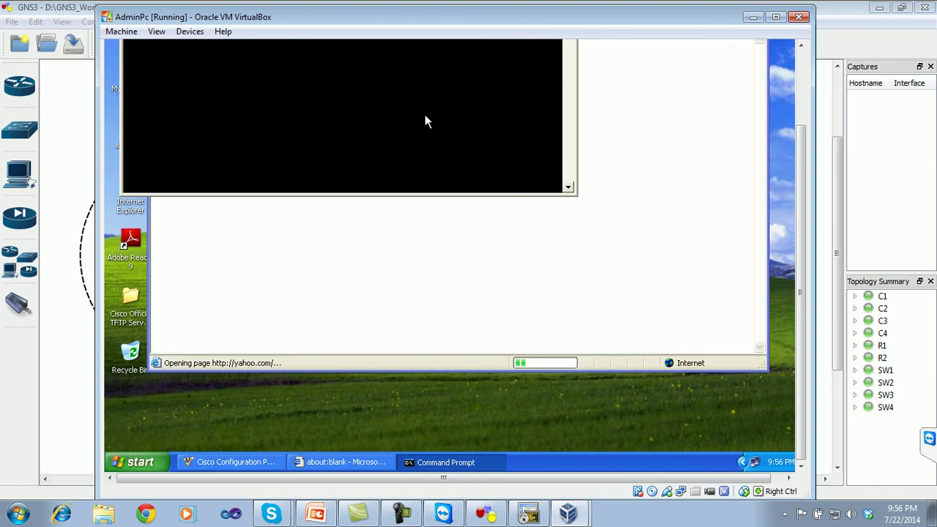
left_click_drag(802, 223, 788, 158)
type("ping 192.168.1.1")
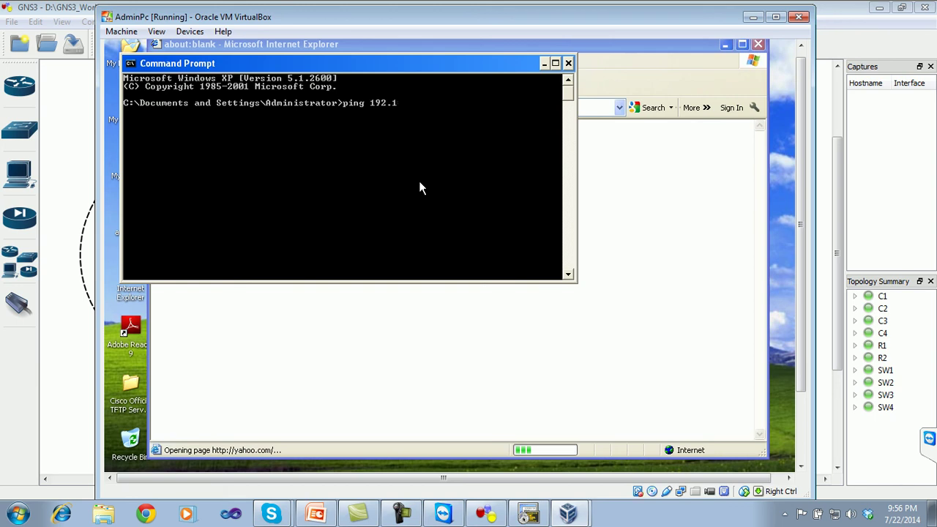
key("Return")
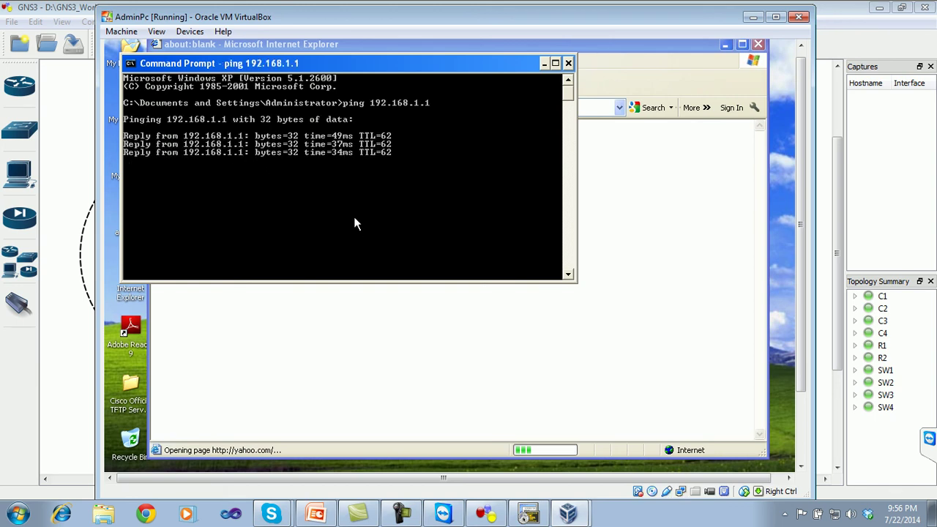
type("ping 8.8.8.8")
key("Return")
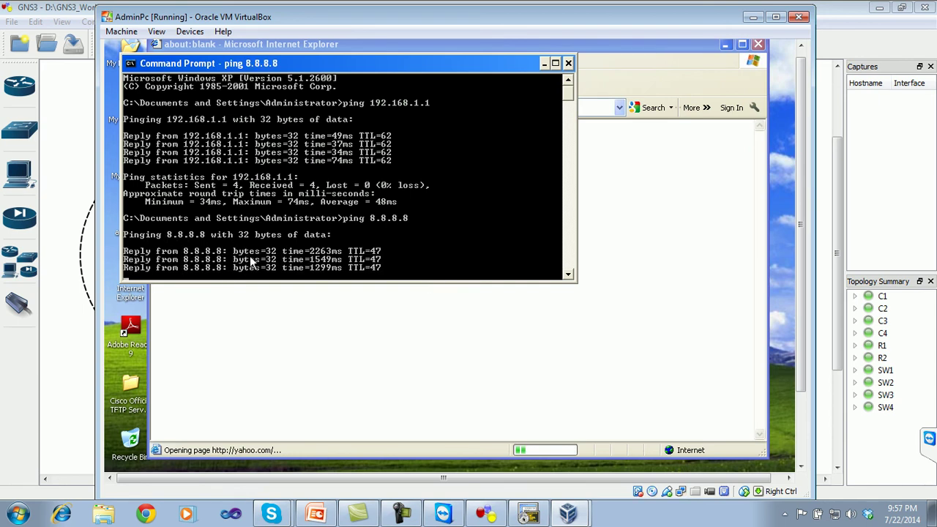
- Replace the Yahoo address with google.com in Internet Explorer and load it
left_click(667, 62)
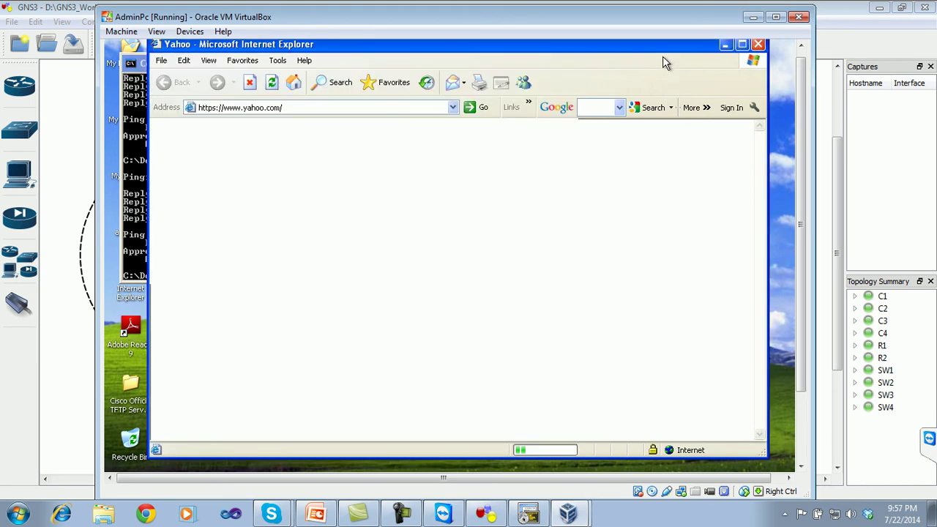
left_click(359, 111)
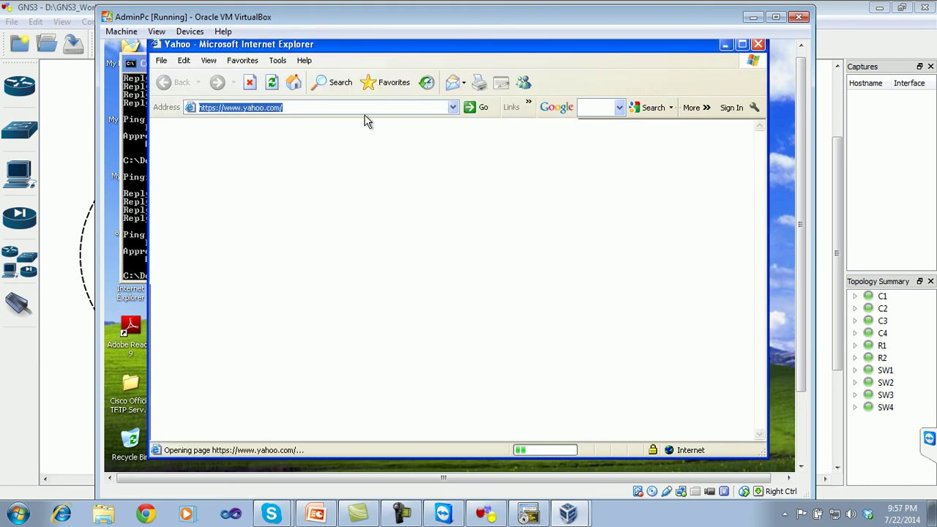
type("google.com")
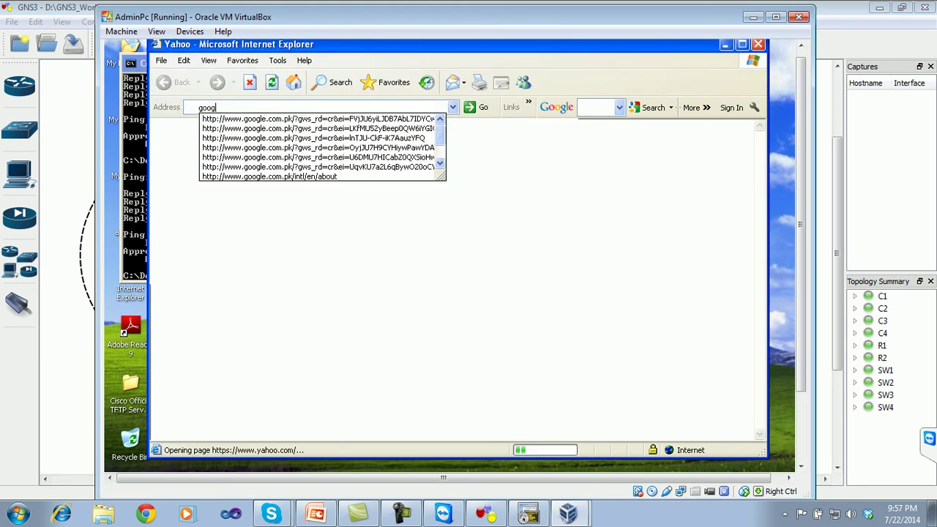
key("Return")
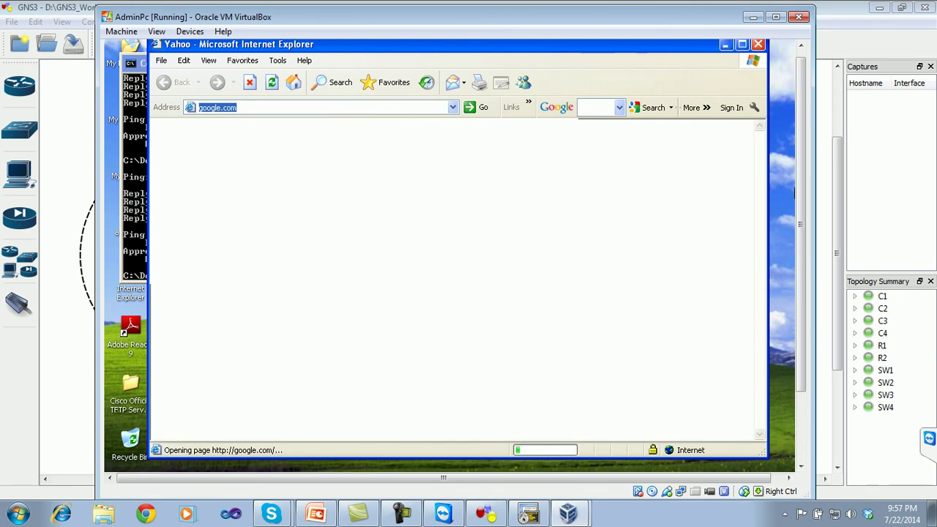
left_click_drag(803, 192, 803, 178)
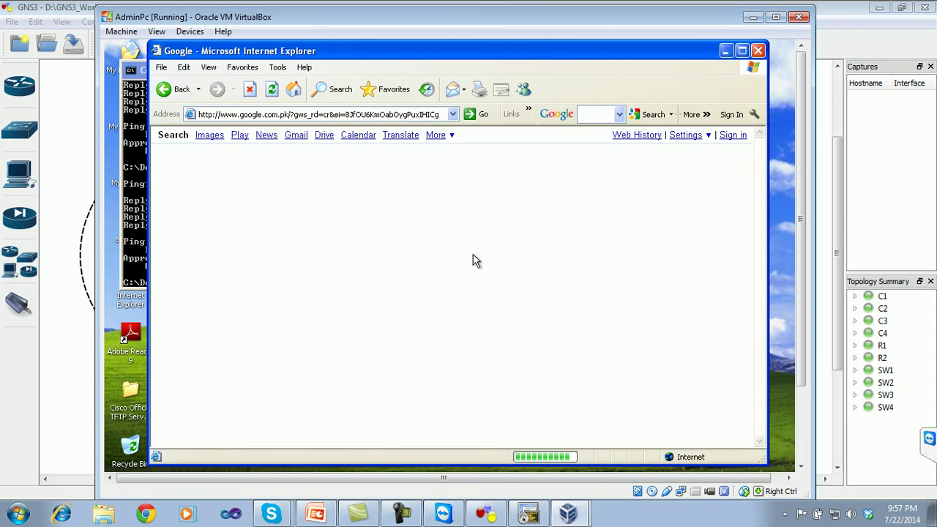
- Open Google Books from Google's More menu
left_click(434, 137)
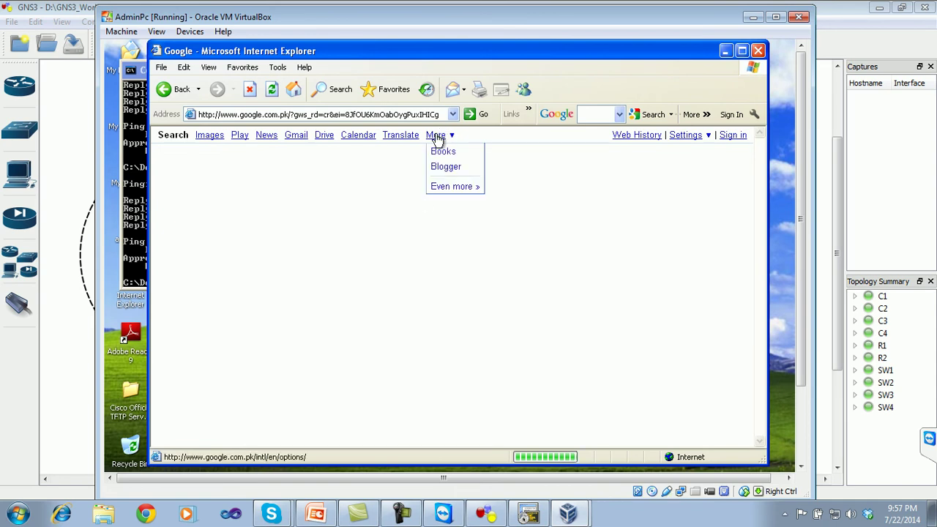
left_click(441, 150)
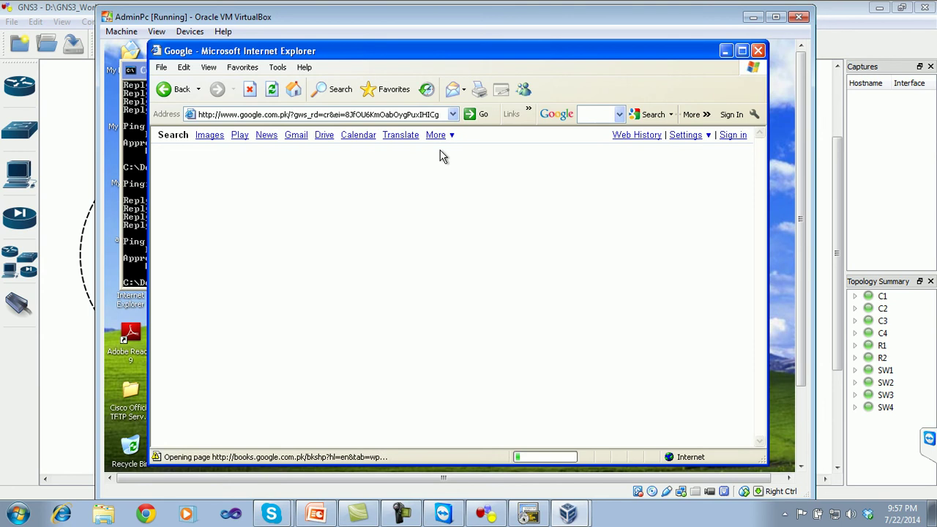
mouse_move(801, 205)
left_mouse_down()
mouse_move(803, 316)
mouse_move(792, 213)
left_mouse_up()
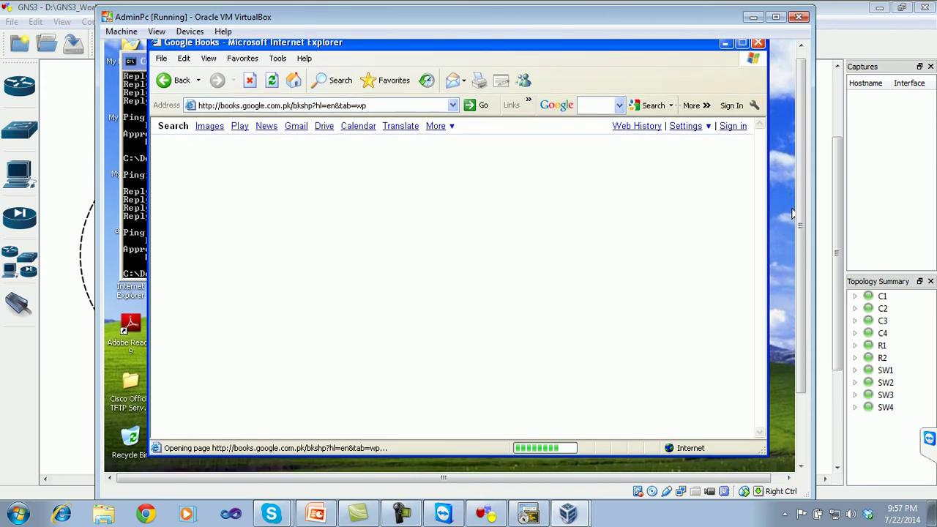